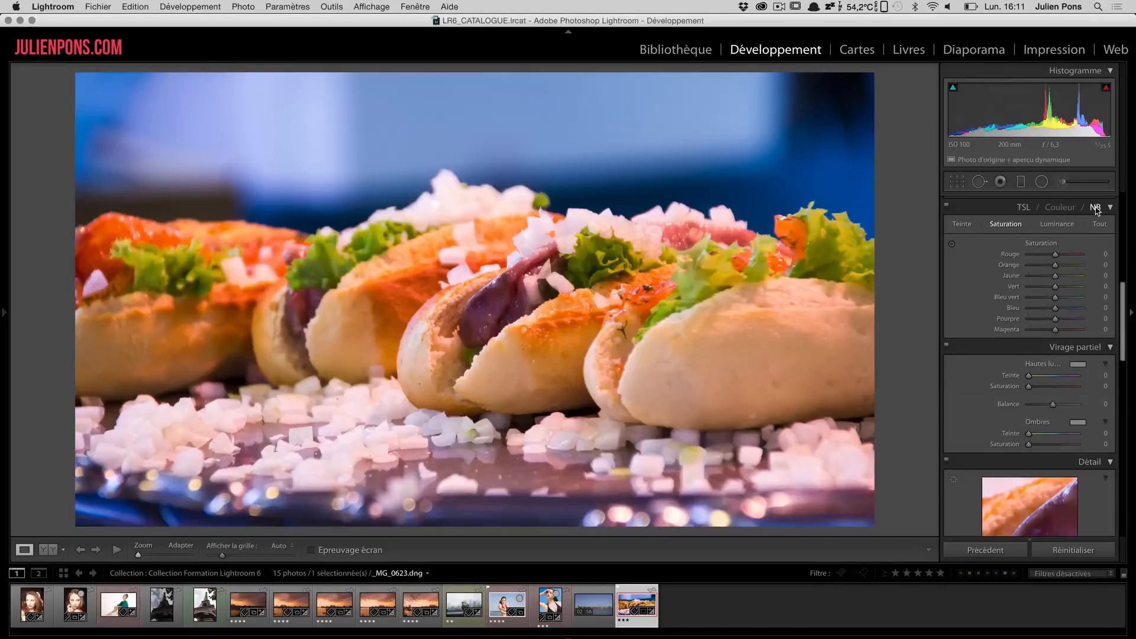
Convert the hot dog photo to black and white with Rouge +76, Orange −34, Jaune −34, Vert −77, Bleu vert −85 and Bleu −91.
left_click(1095, 208)
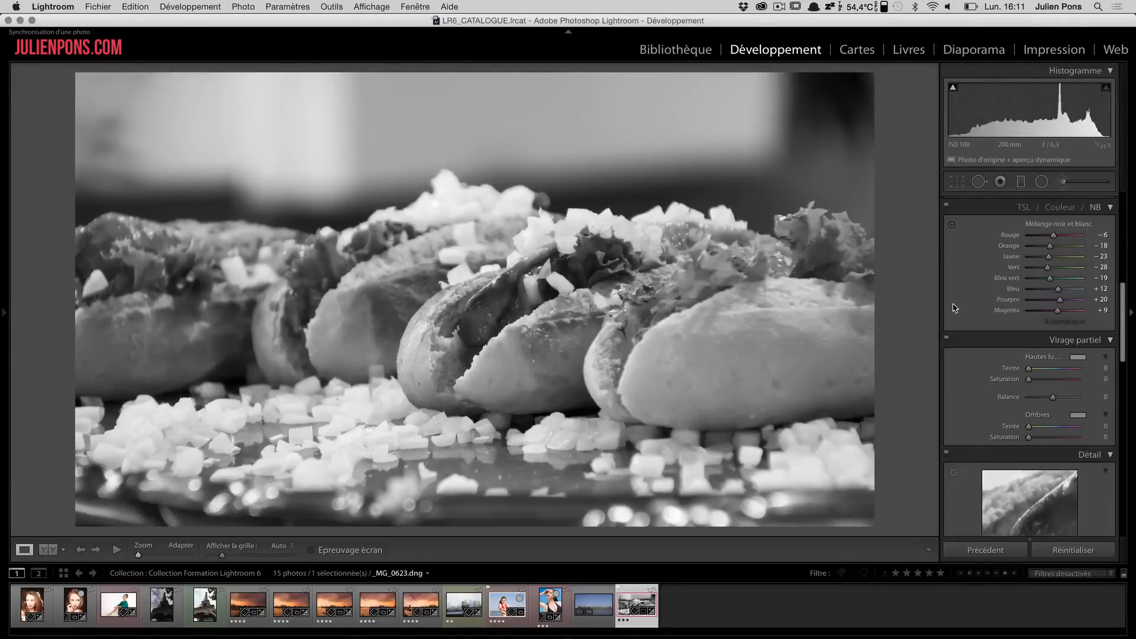
mouse_move(1038, 263)
left_mouse_down()
mouse_move(1064, 251)
mouse_move(1046, 288)
mouse_move(1034, 270)
left_mouse_up()
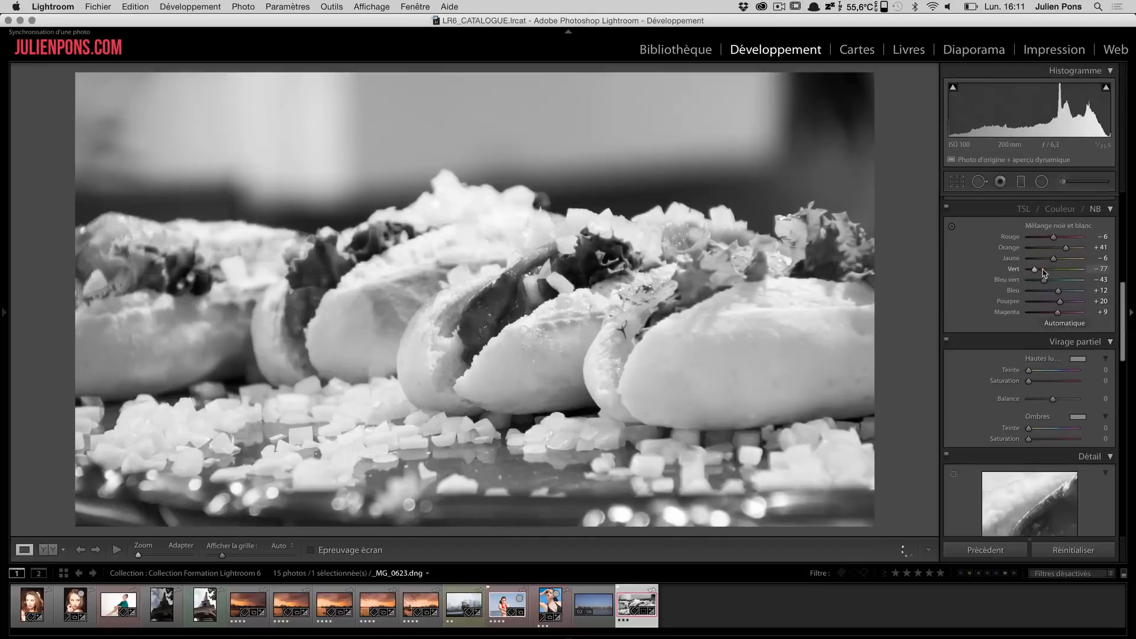
left_click_drag(1058, 290, 1030, 291)
mouse_move(1066, 248)
left_mouse_down()
mouse_move(1039, 258)
mouse_move(1045, 266)
mouse_move(1060, 238)
mouse_move(1077, 240)
left_mouse_up()
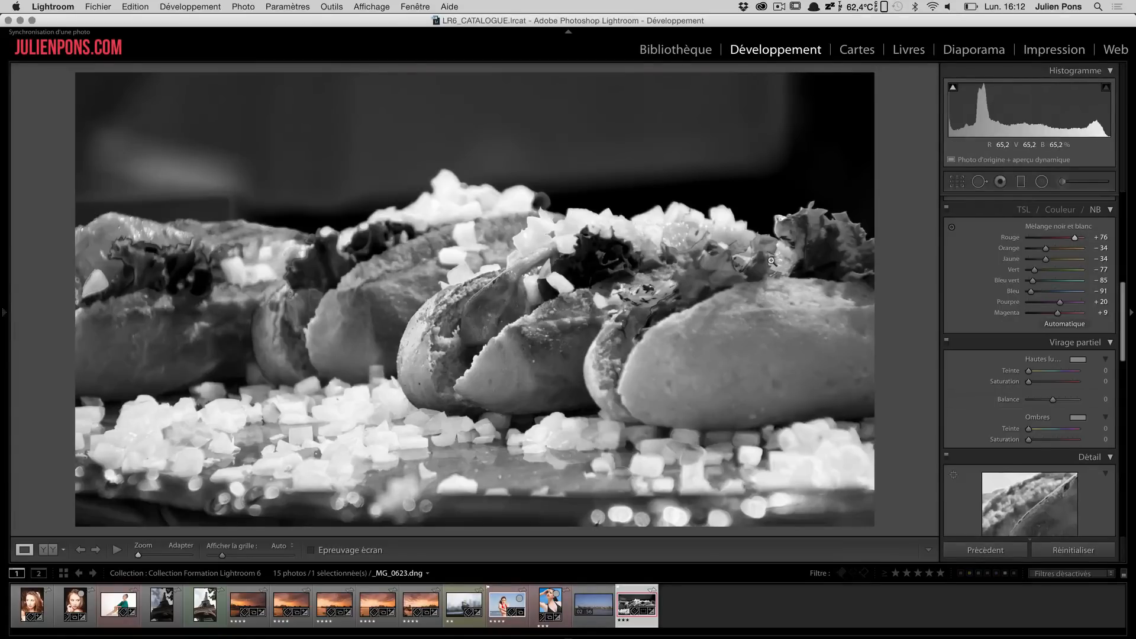
left_click(736, 253)
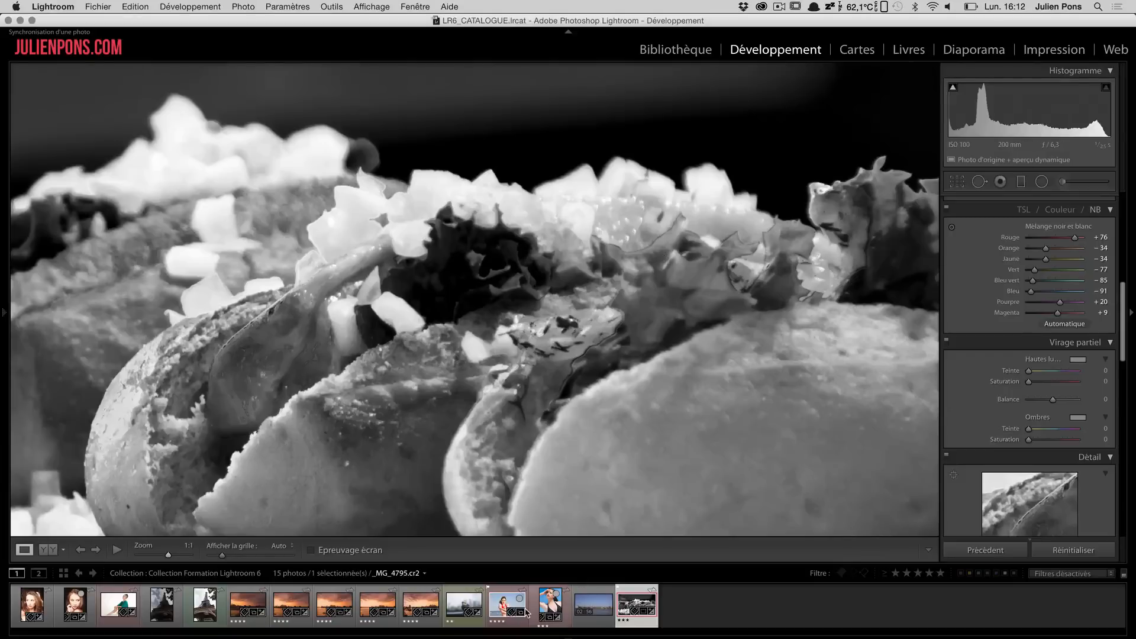
Open the swimsuit portrait _MG_4795.cr2 and bring the face into close view.
left_click(543, 606)
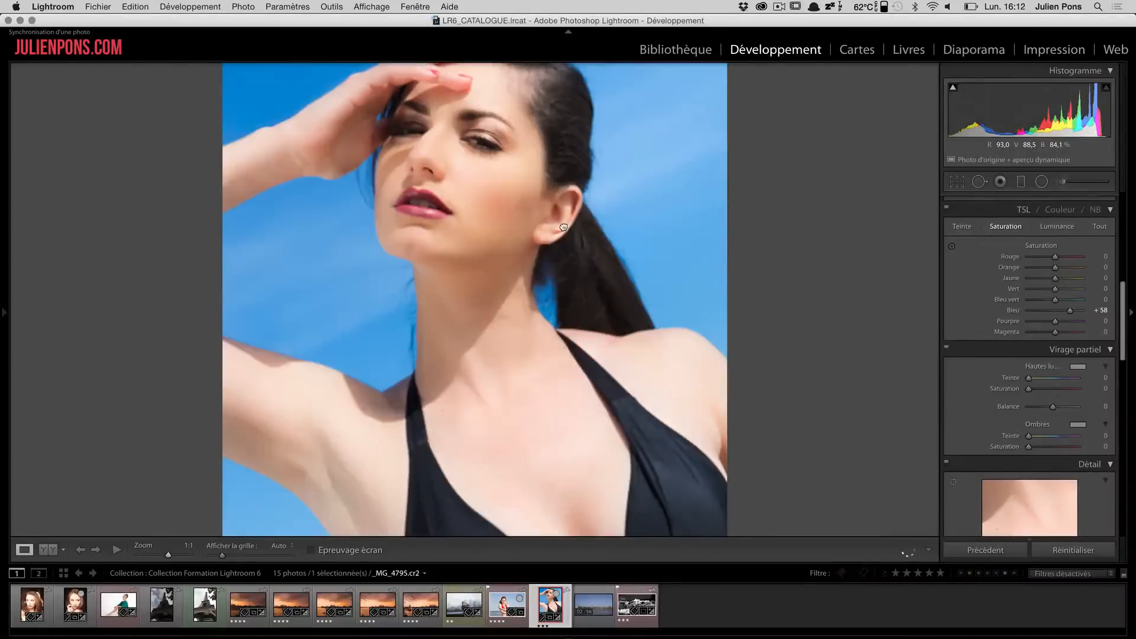
left_click_drag(588, 297, 1090, 238)
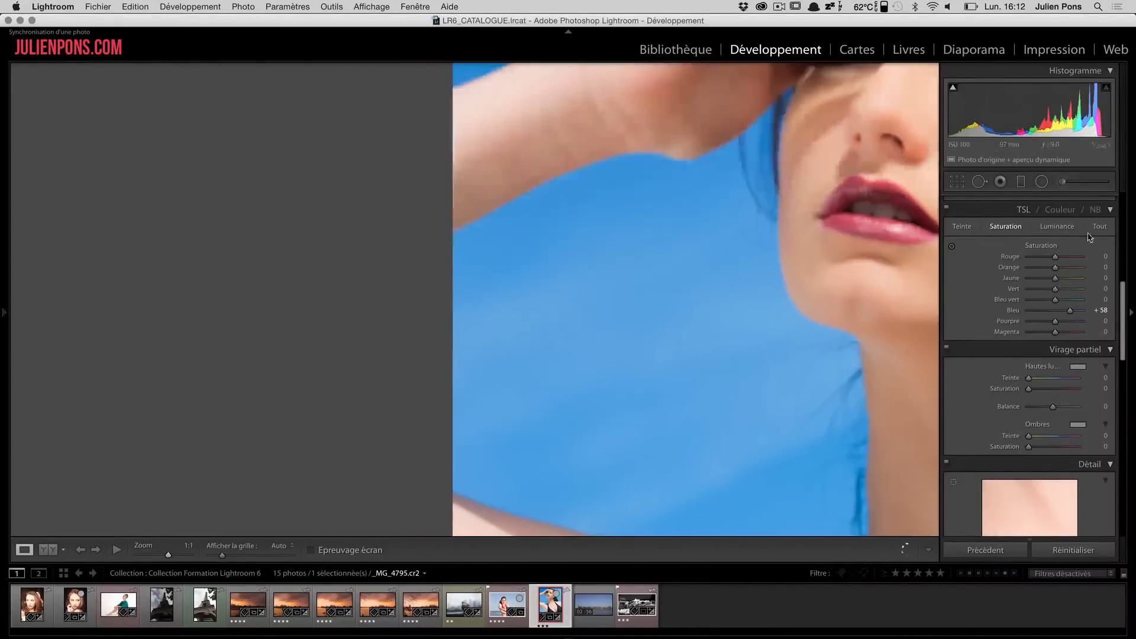
Try a black and white conversion of the portrait with Bleu at +100 and at −100 to compare the sky's tone.
left_click_drag(843, 227, 763, 285)
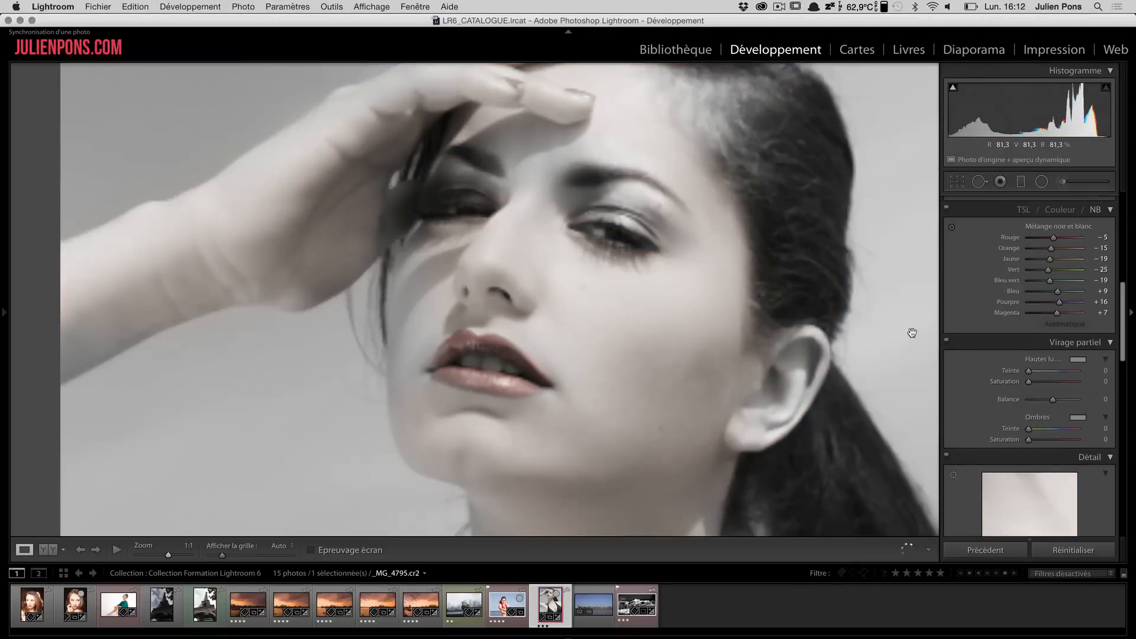
left_click_drag(1057, 291, 1083, 293)
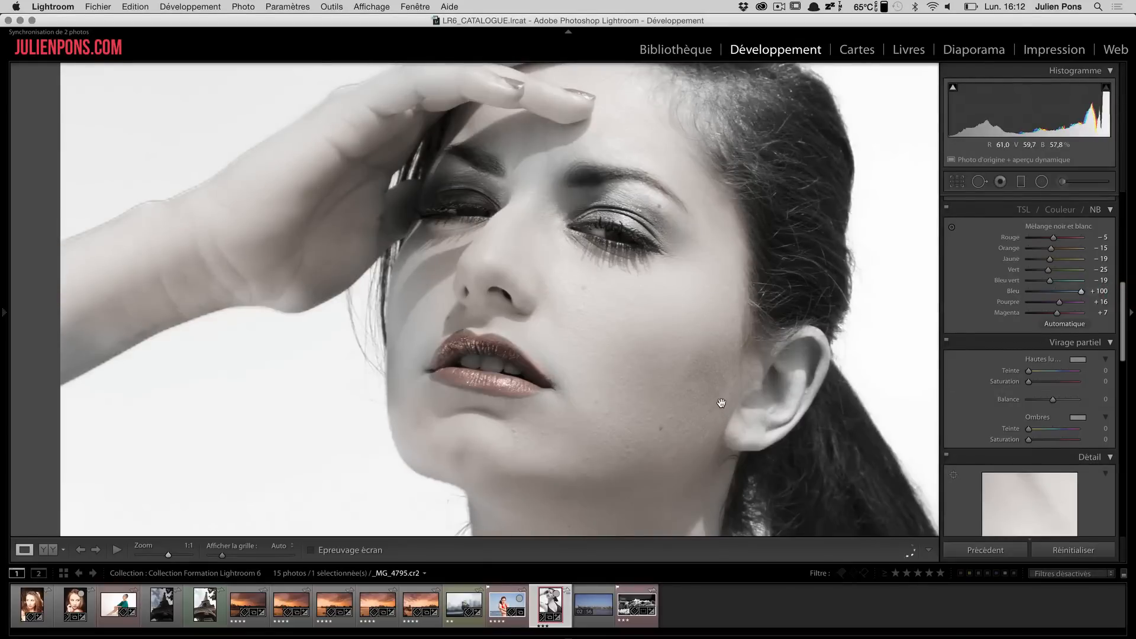
left_click_drag(153, 208, 274, 236)
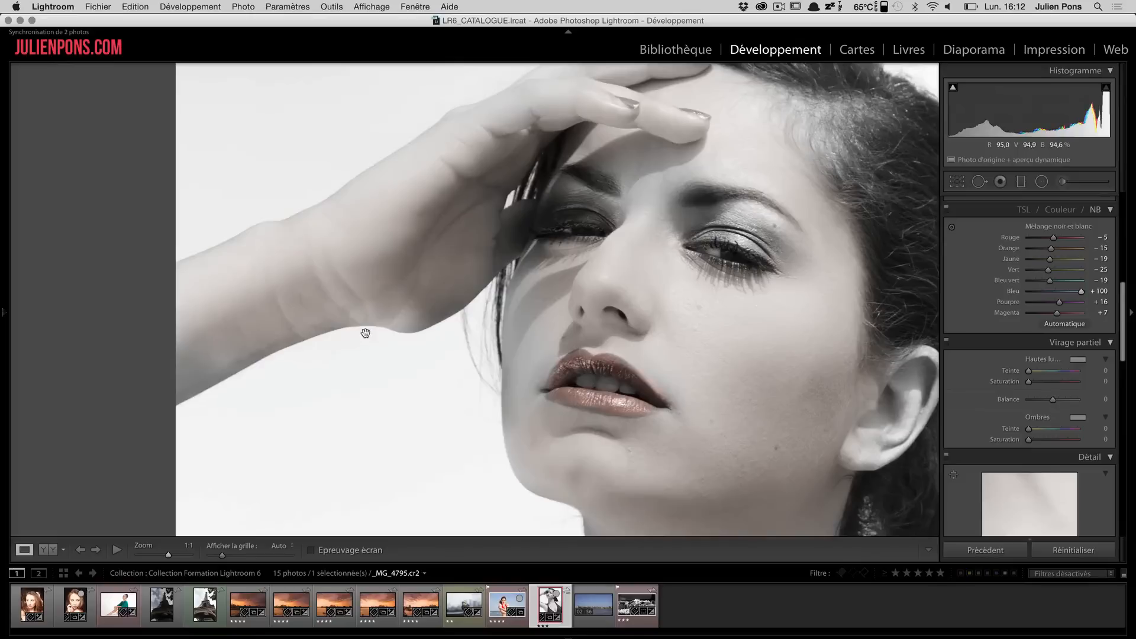
left_click_drag(378, 179, 426, 243)
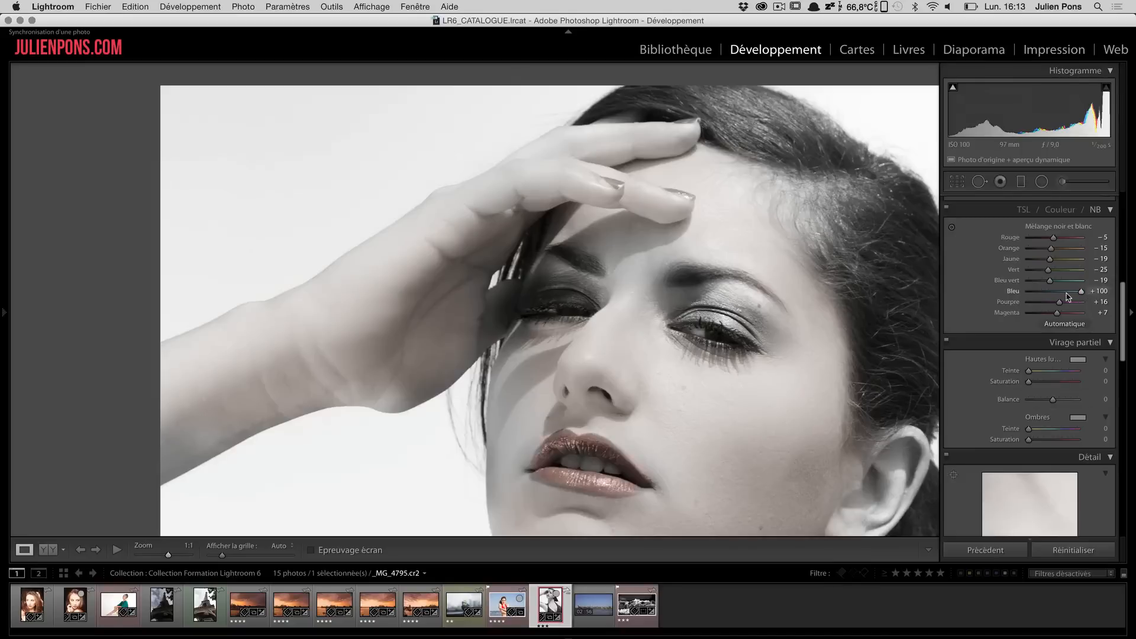
left_click_drag(1068, 297, 1028, 294)
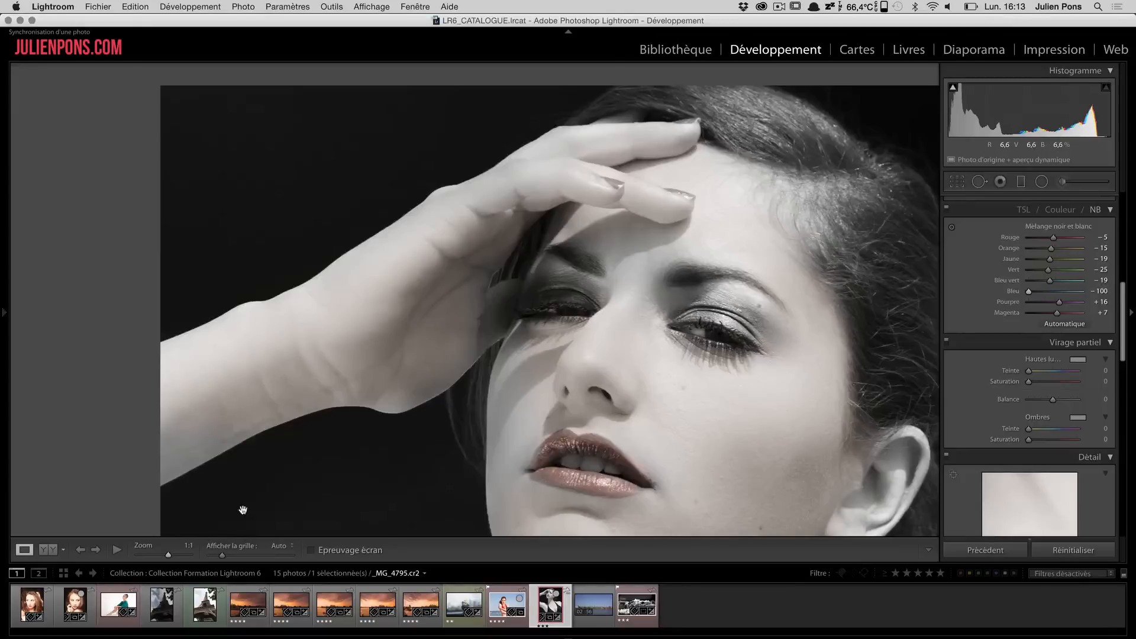
Try Orange −87, Jaune −100 and Bleu +92 while checking the arm's edge at 3:1, and reset the whole black and white mix.
left_click_drag(175, 556, 184, 556)
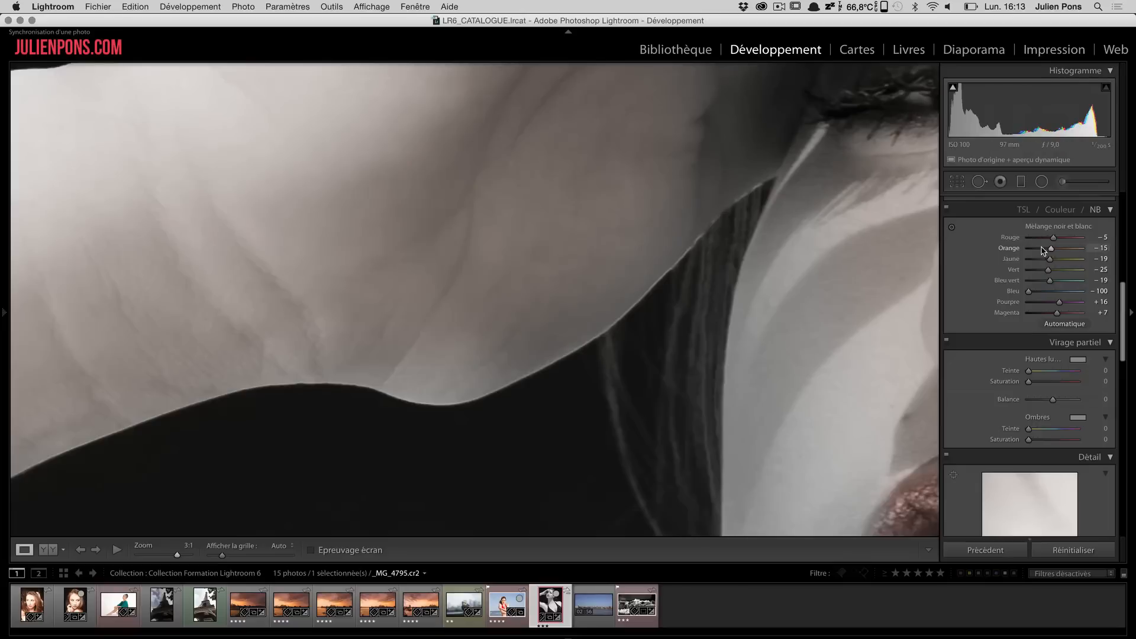
mouse_move(1044, 251)
left_mouse_down()
mouse_move(1028, 259)
mouse_move(1032, 248)
left_mouse_up()
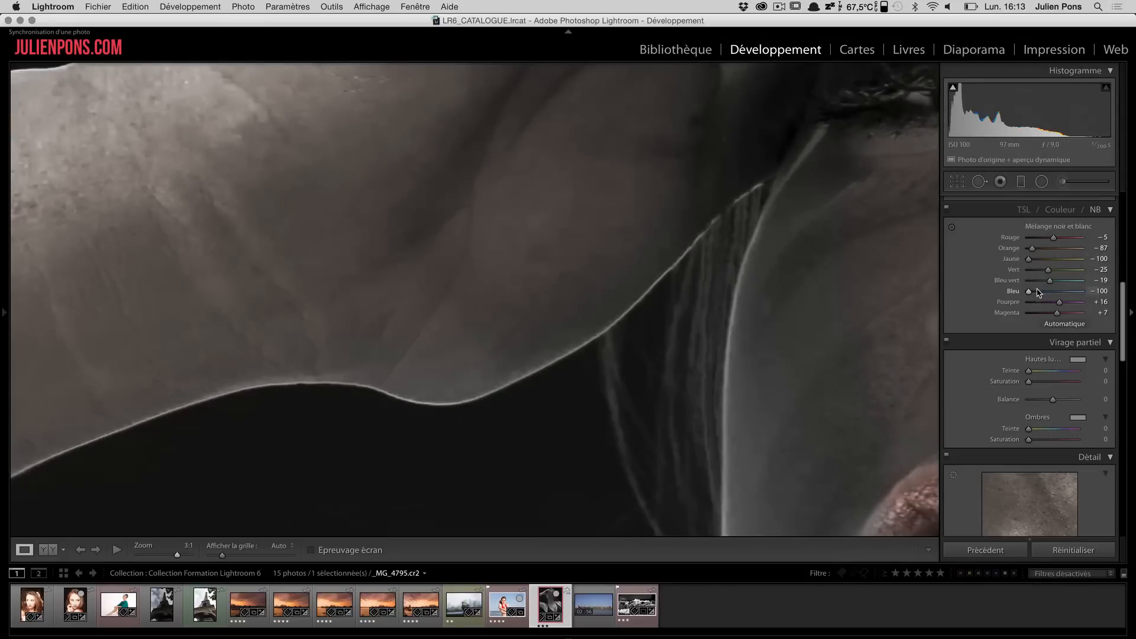
left_click_drag(1029, 291, 1078, 292)
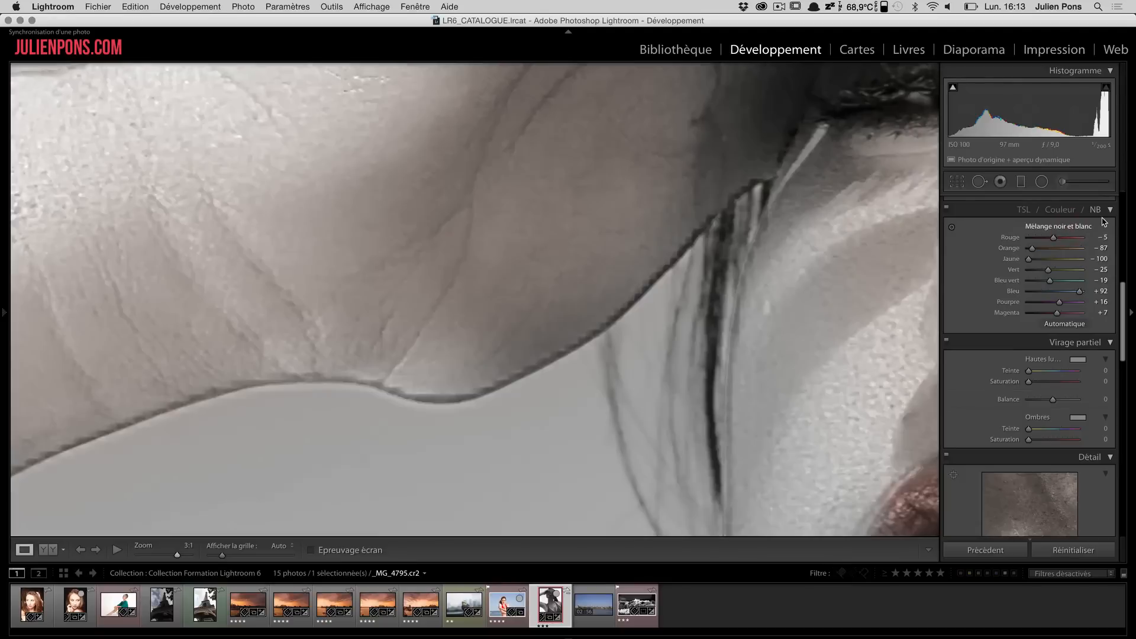
double_click(1045, 228)
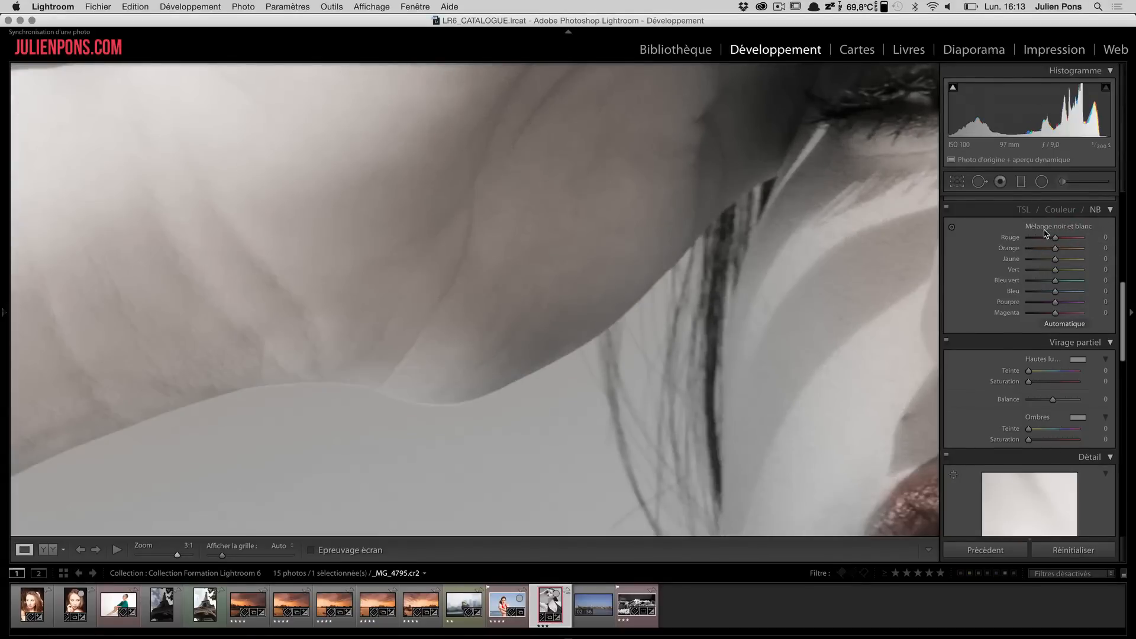
left_click(804, 331)
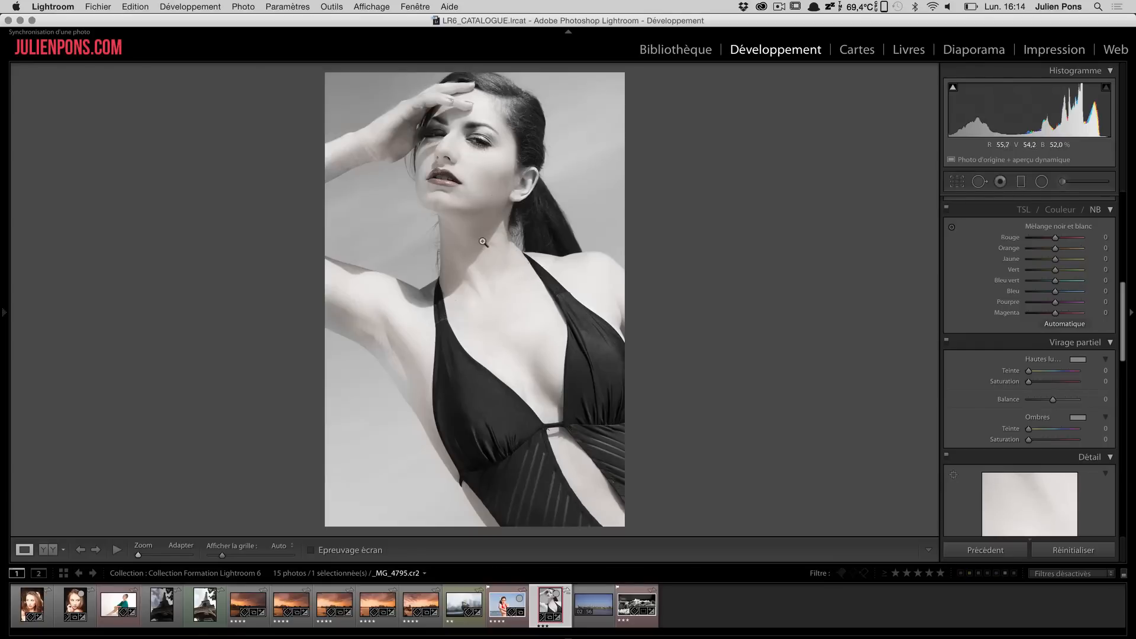
Undo all black and white mix changes and the conversion to return the portrait to colour.
key("super+z")
key("super+z")
key("super+z")
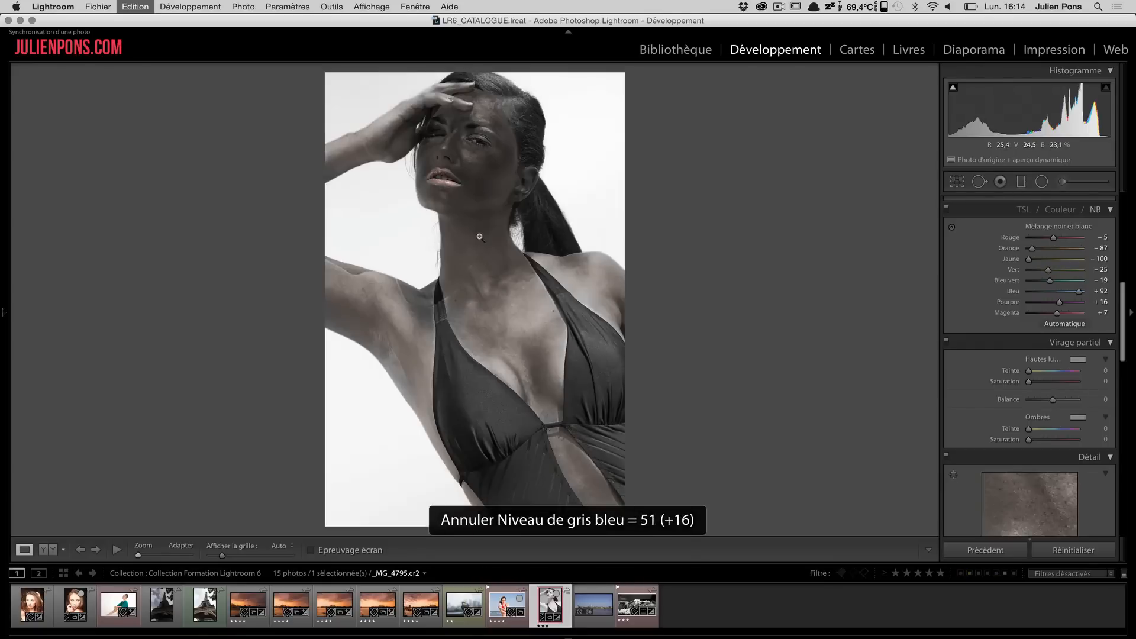
key("super+z")
key("super+z")
key("super+z")
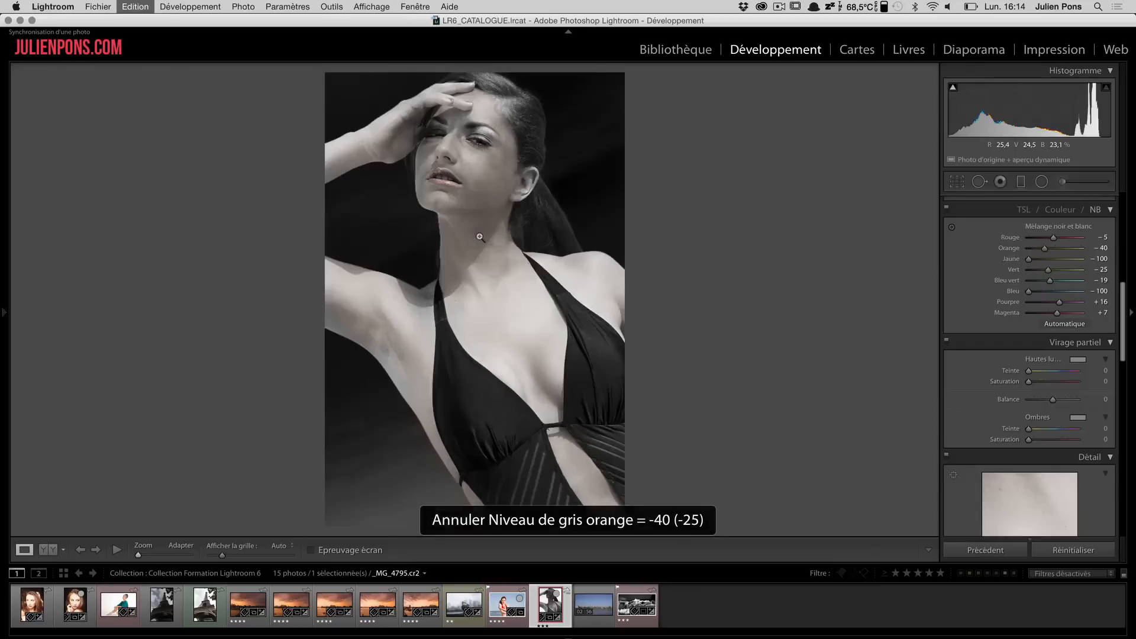
key("super+z")
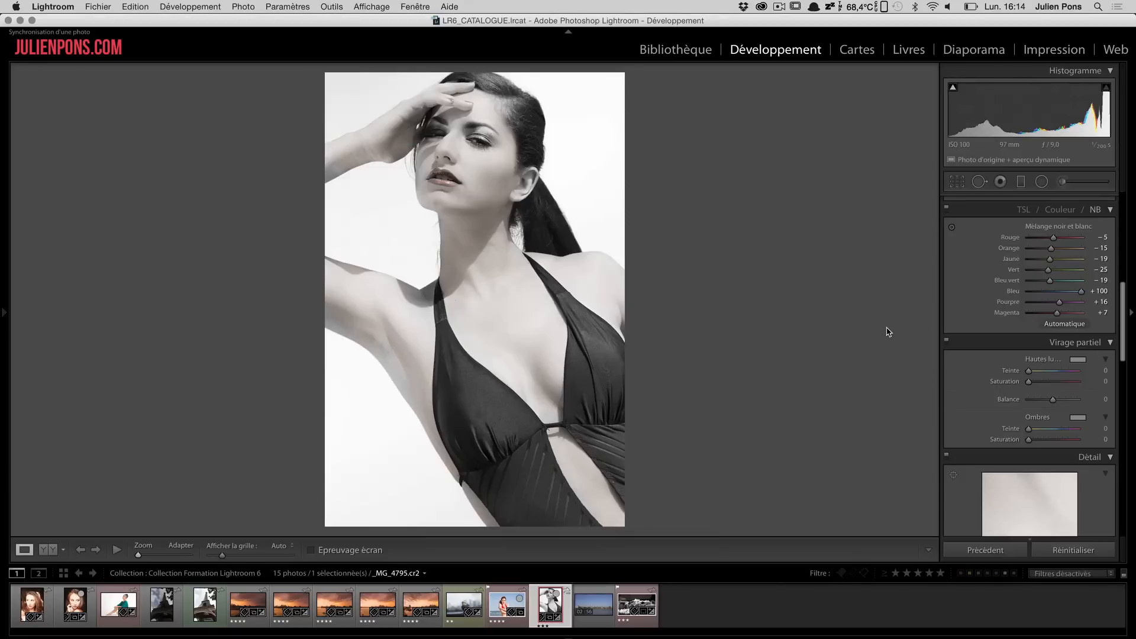
key("super+z")
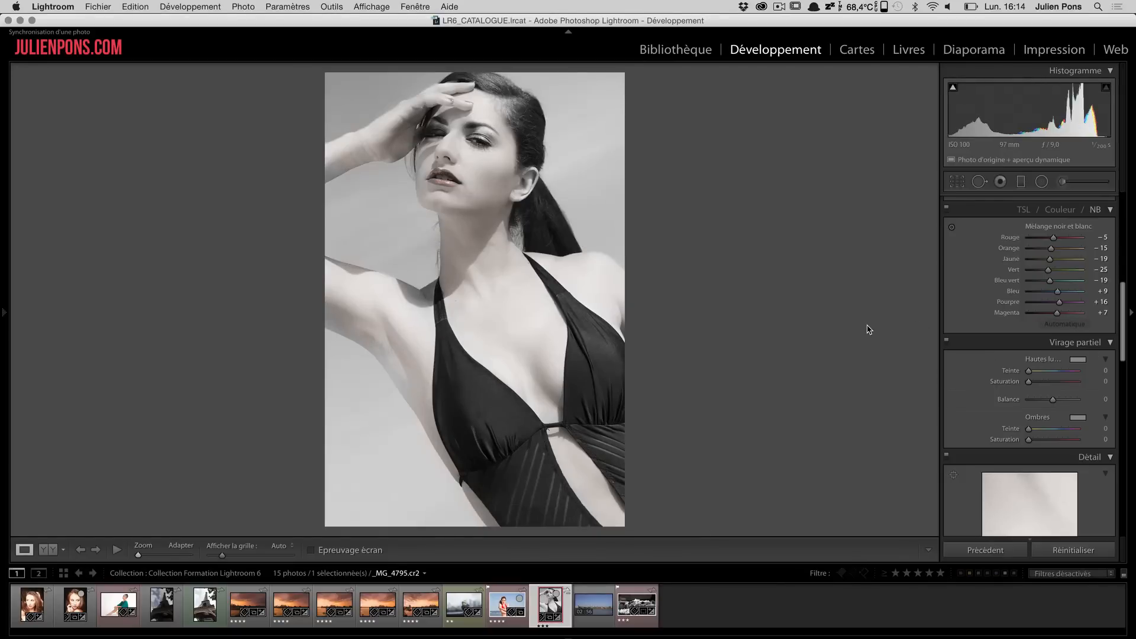
key("super+z")
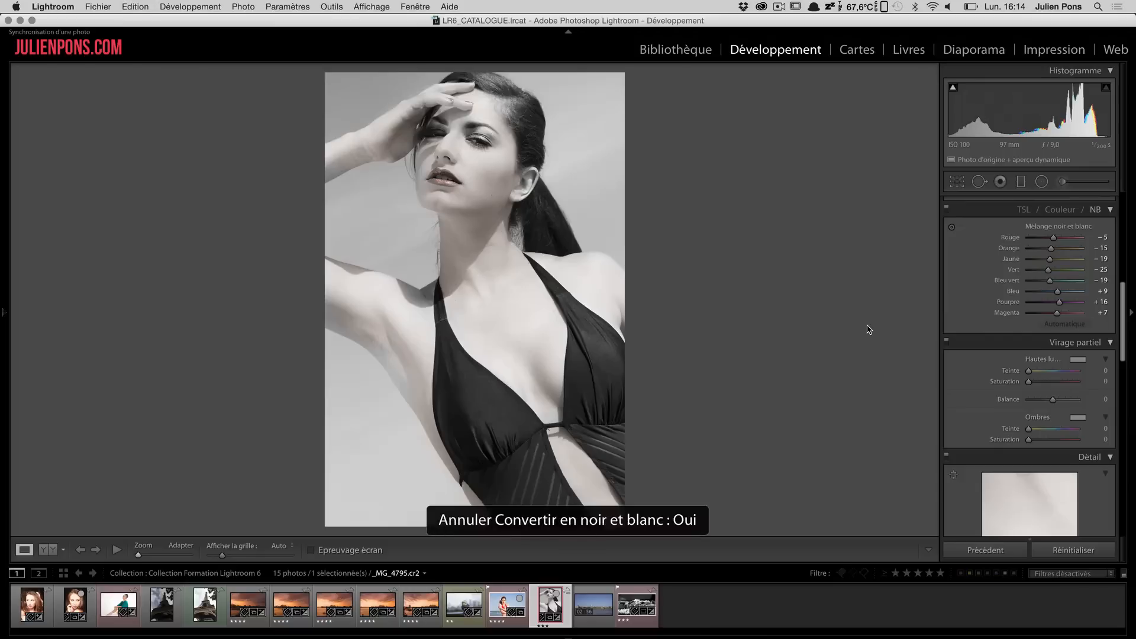
Save the colour portrait as a snapshot named "Version couleur 1".
left_click(3, 314)
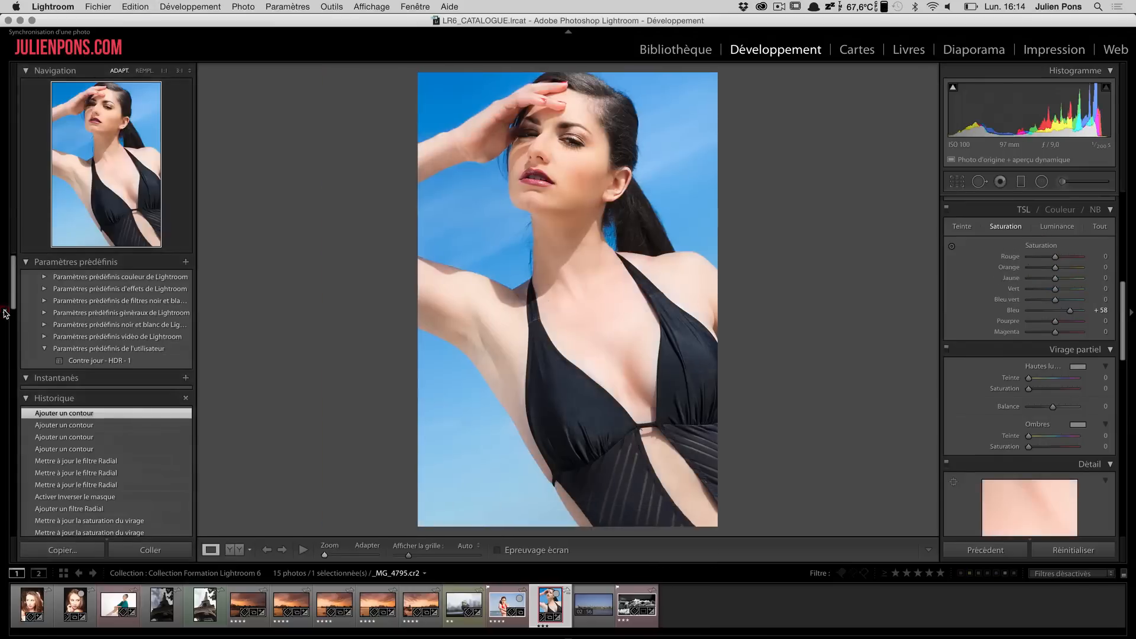
left_click(186, 377)
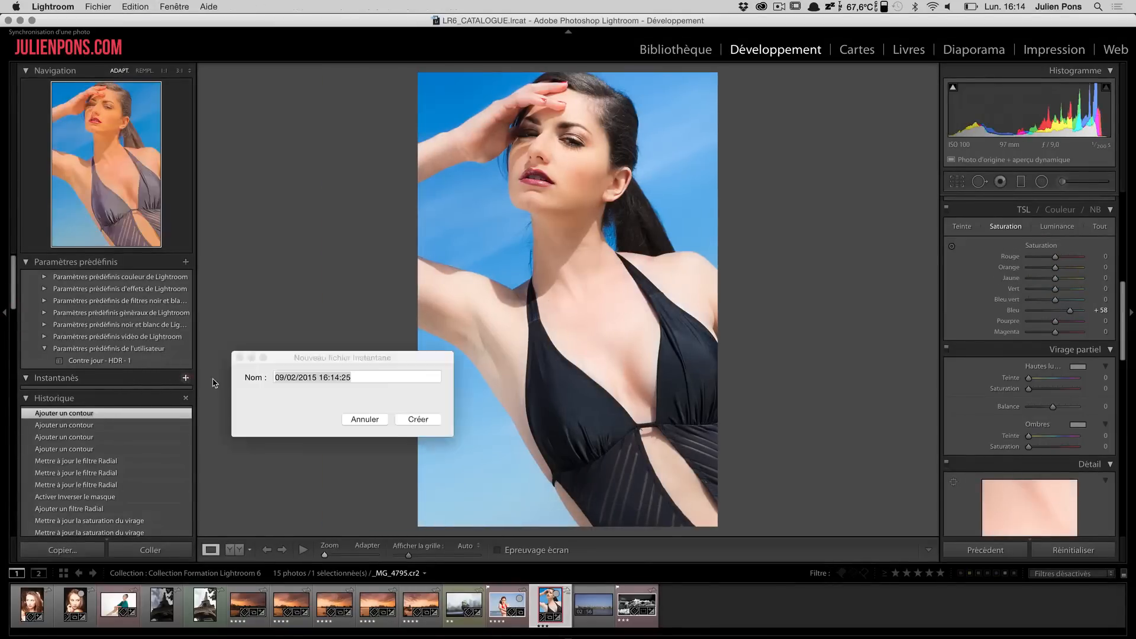
type("Version coul")
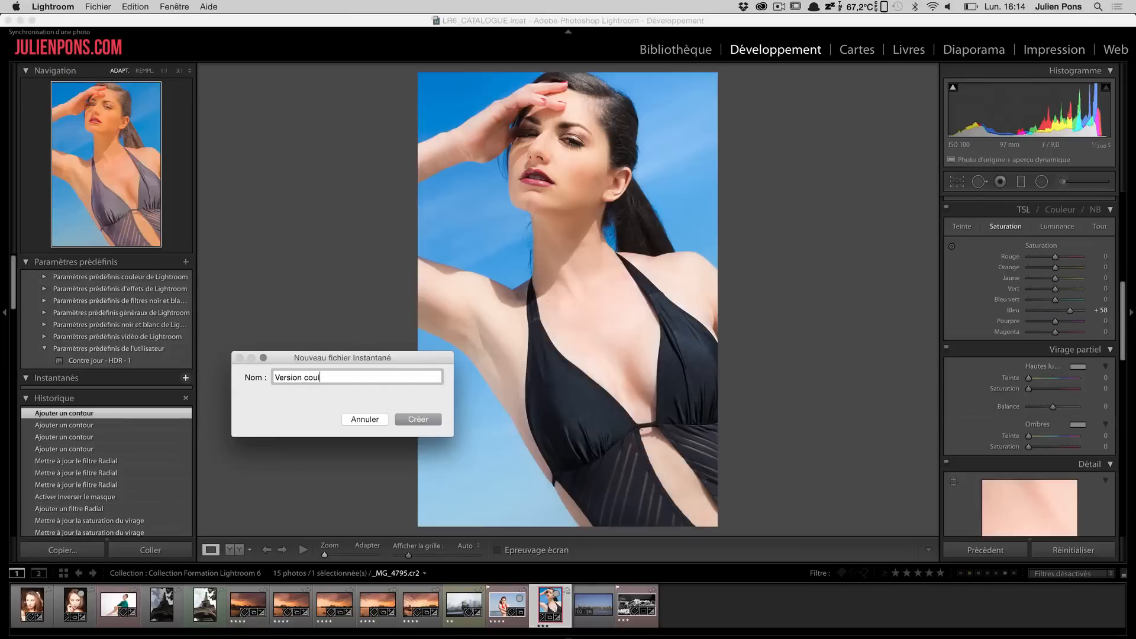
type("eur 1")
left_click(405, 420)
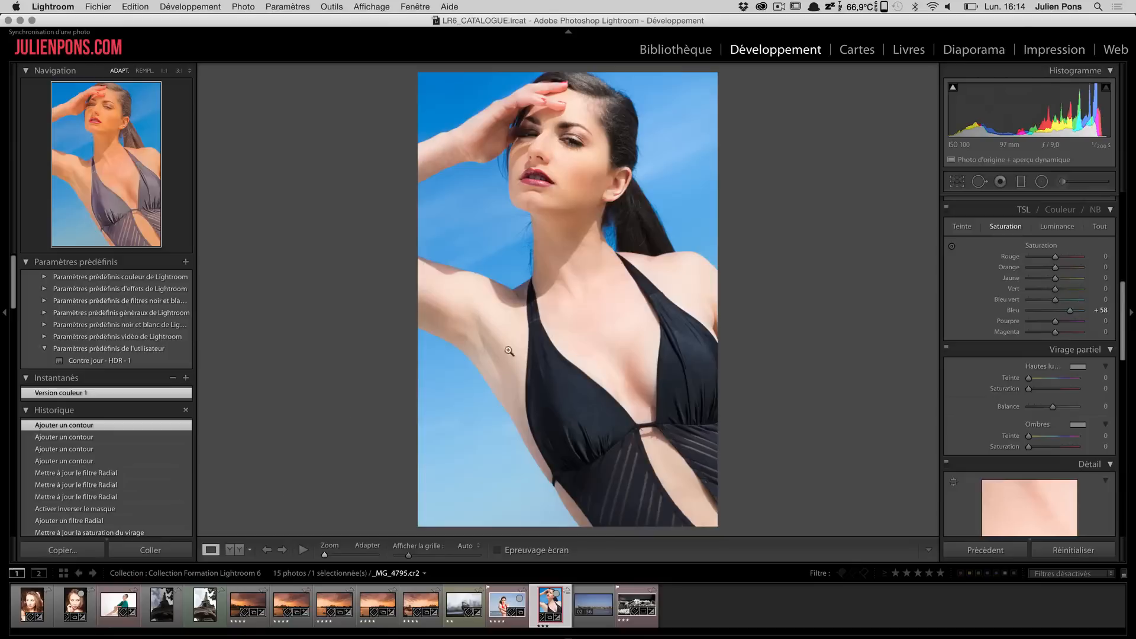
Convert the portrait to black and white and remove the colour tint from the brush adjustment on the lips.
left_click(1095, 210)
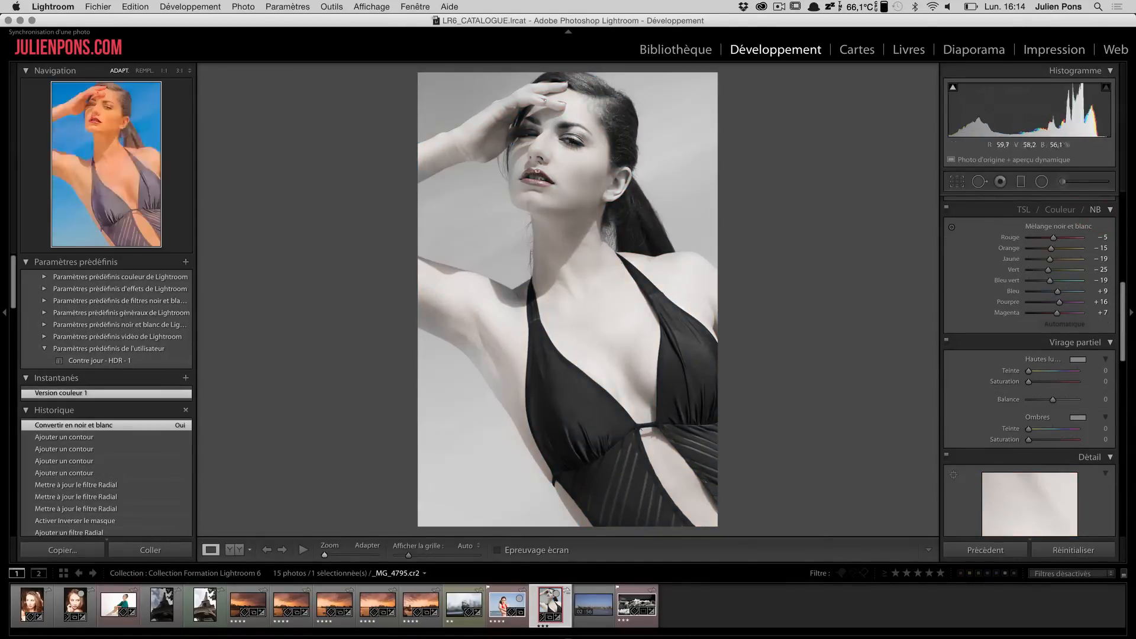
left_click(4, 310)
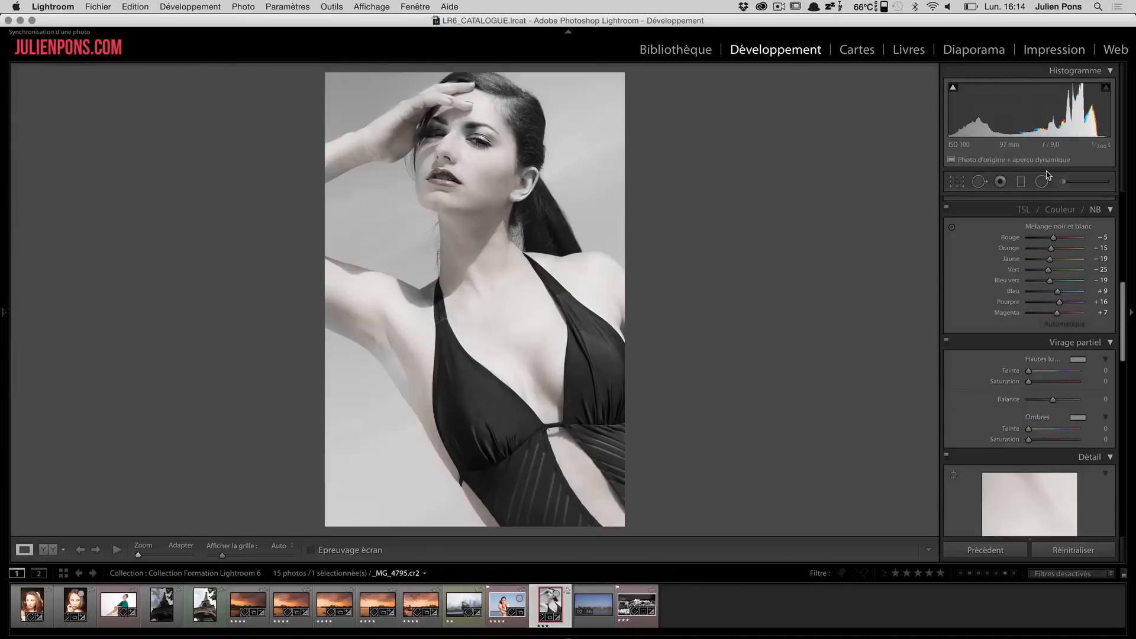
left_click(1062, 182)
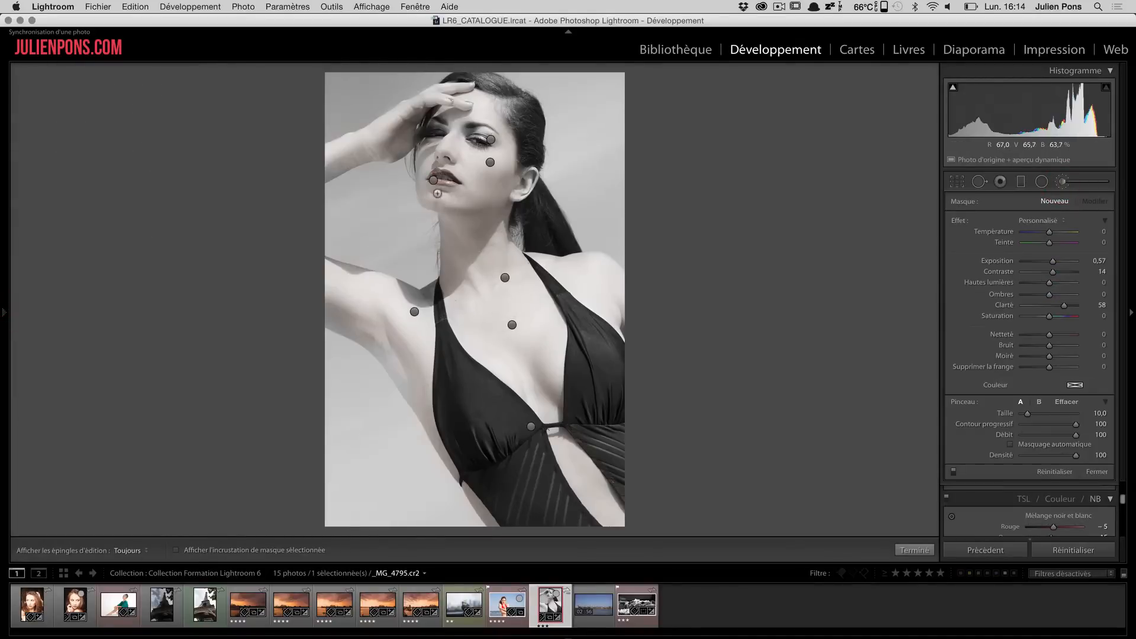
left_click(435, 187)
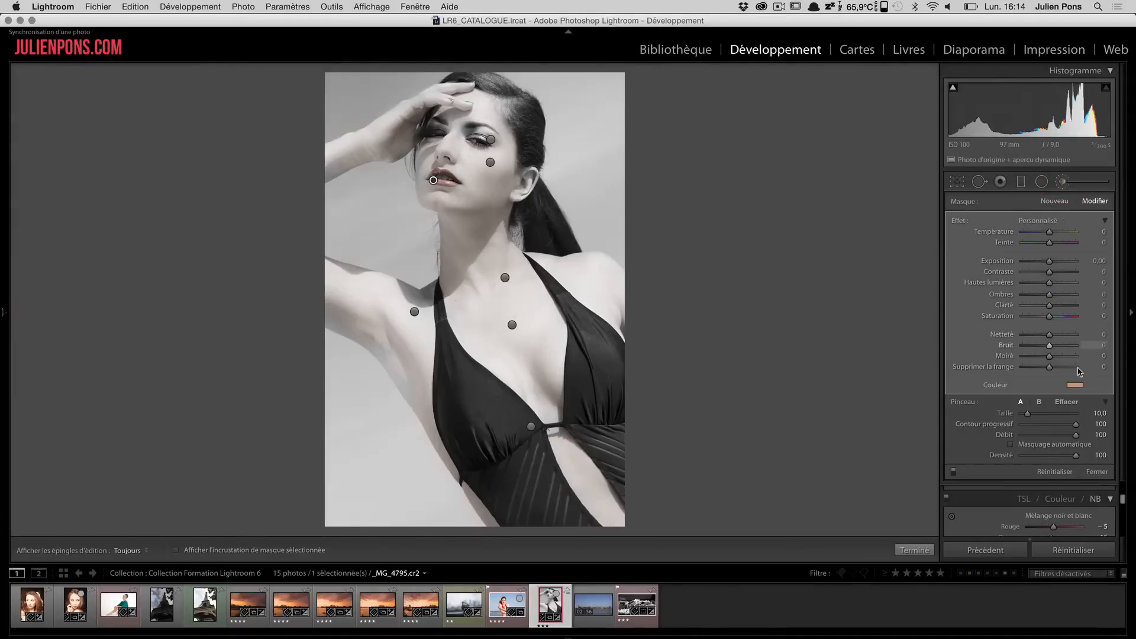
left_click(1074, 385)
left_click_drag(853, 414, 844, 441)
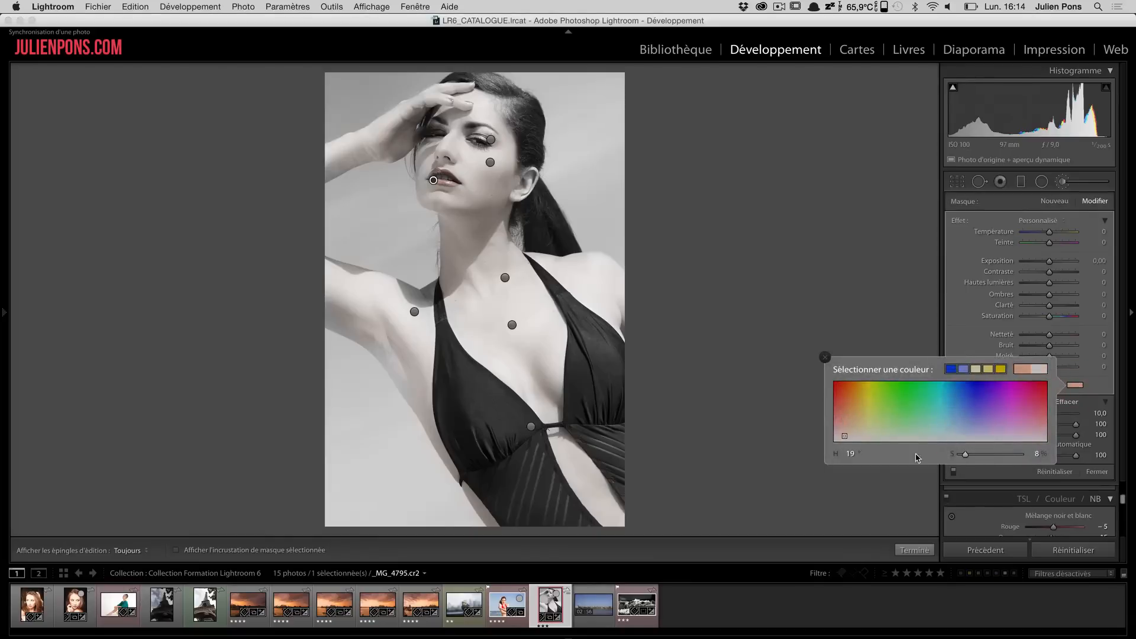
left_click(825, 357)
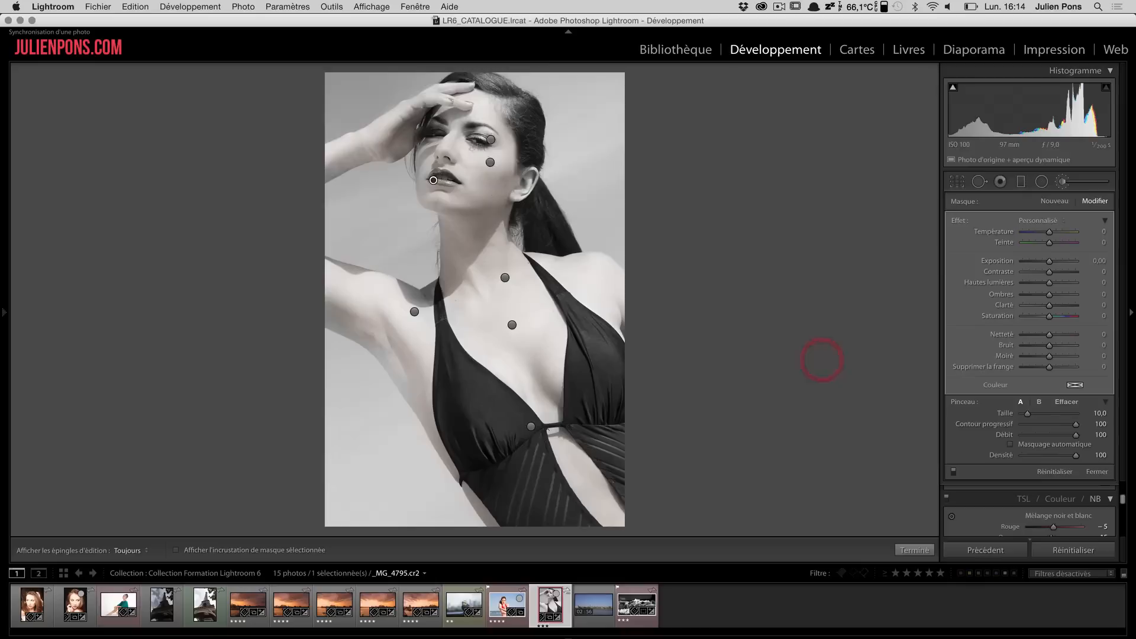
Remove the colour tint from the brush adjustment on the chest, close the brush and inspect the lips up close.
left_click(489, 162)
left_click(511, 325)
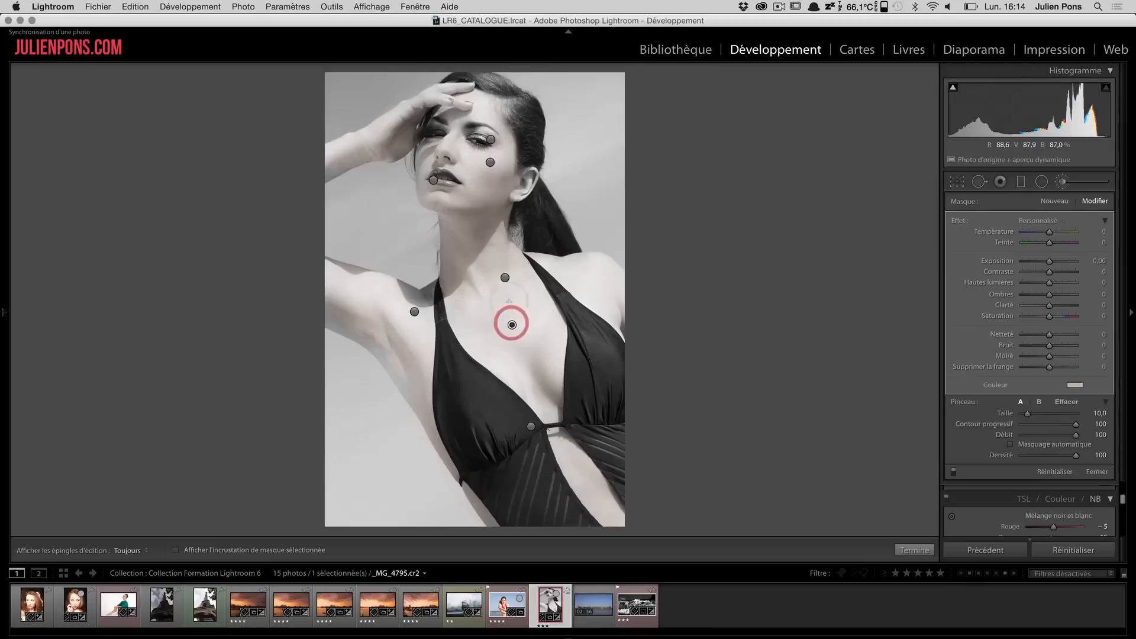
left_click(1075, 385)
left_click_drag(921, 437, 878, 451)
left_click(824, 358)
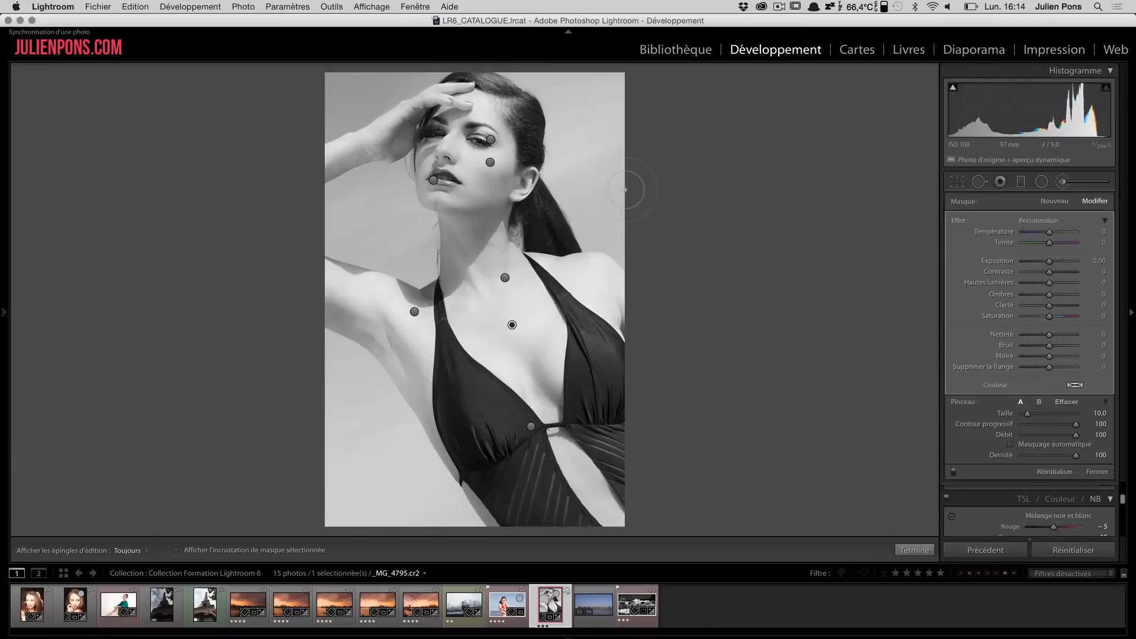
left_click(1062, 181)
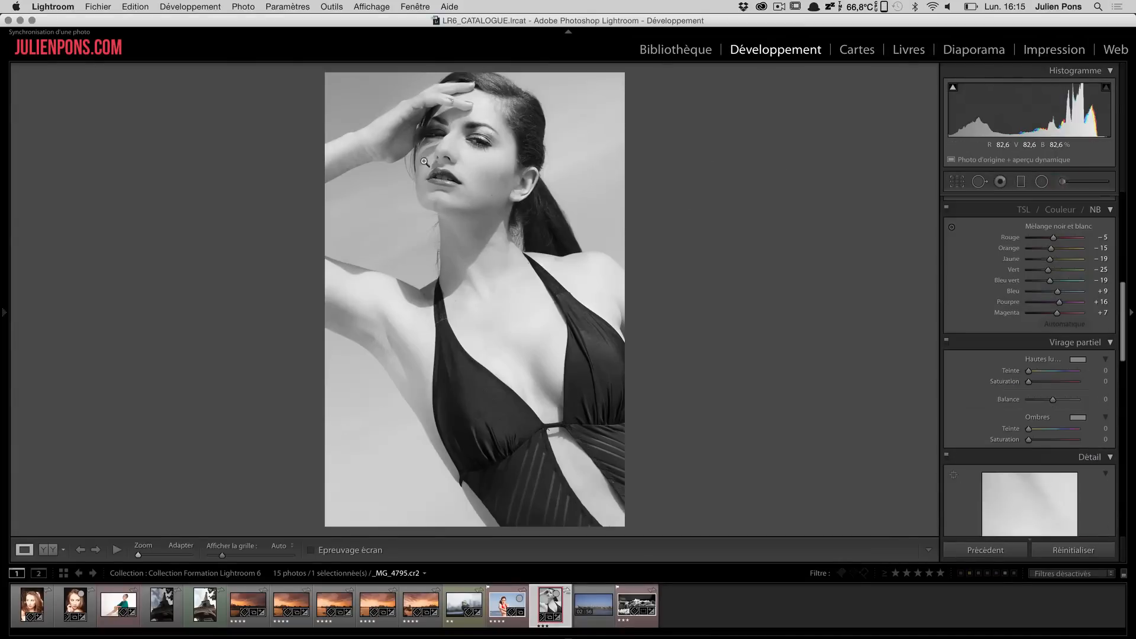
left_click(426, 157)
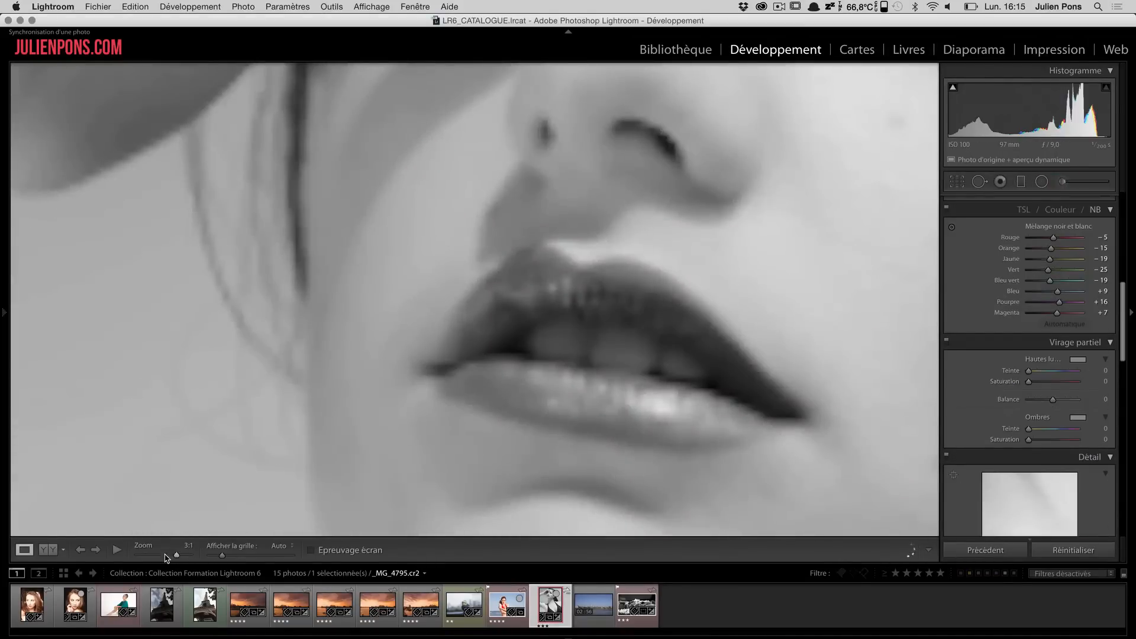
Try the blue tone in the portrait's black and white mix at −25, and settle on +32.
left_click_drag(167, 558, 166, 554)
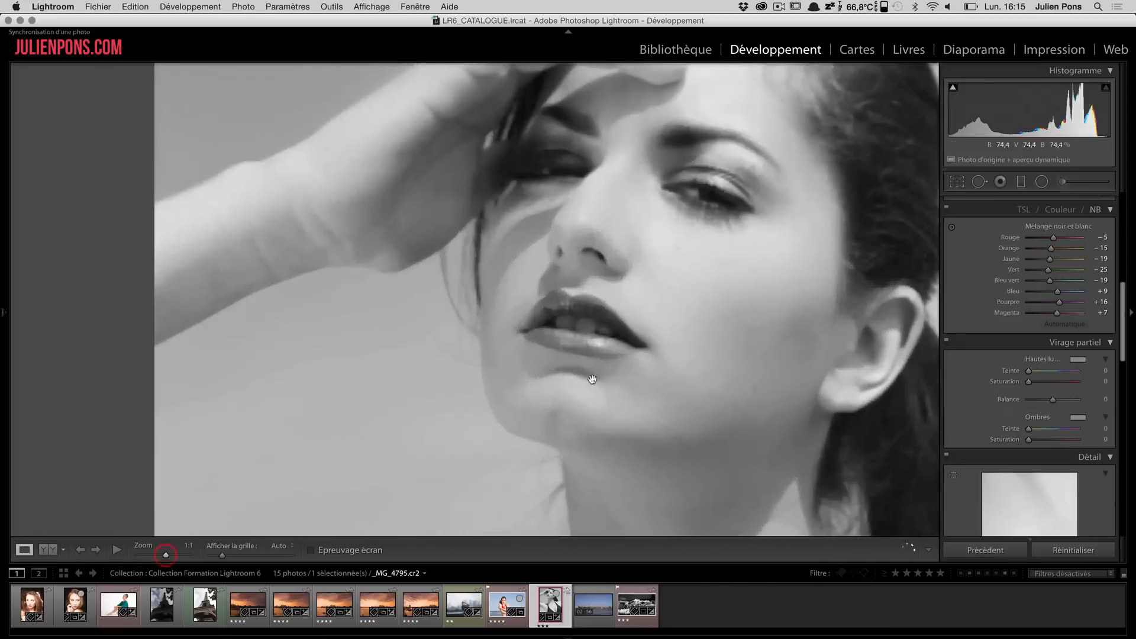
left_click_drag(763, 407, 655, 406)
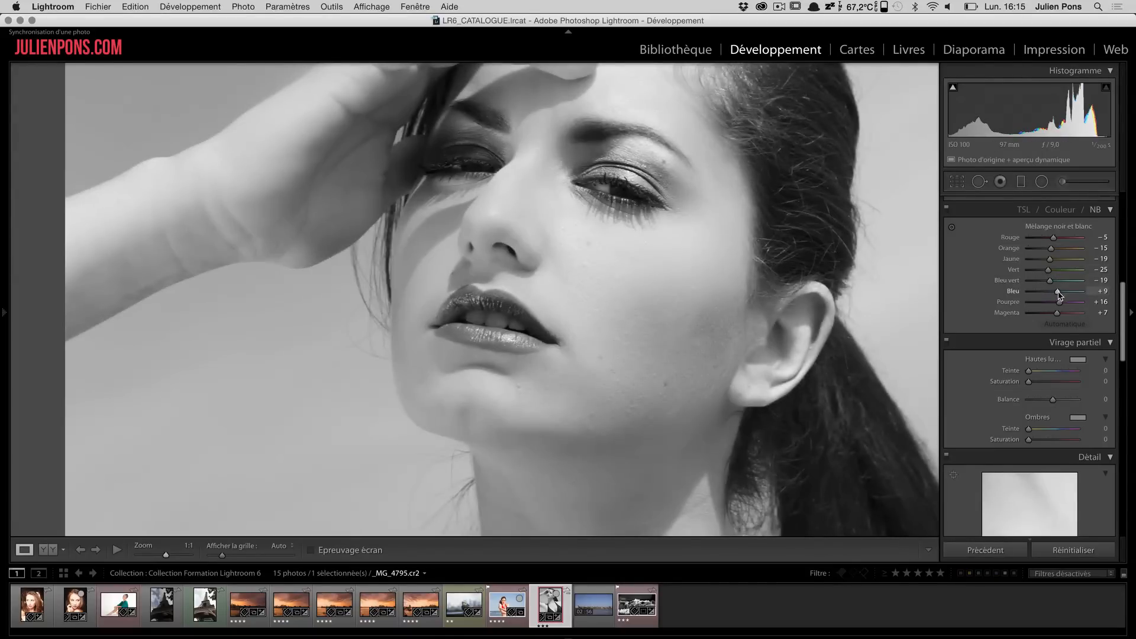
left_click_drag(1059, 296, 1048, 301)
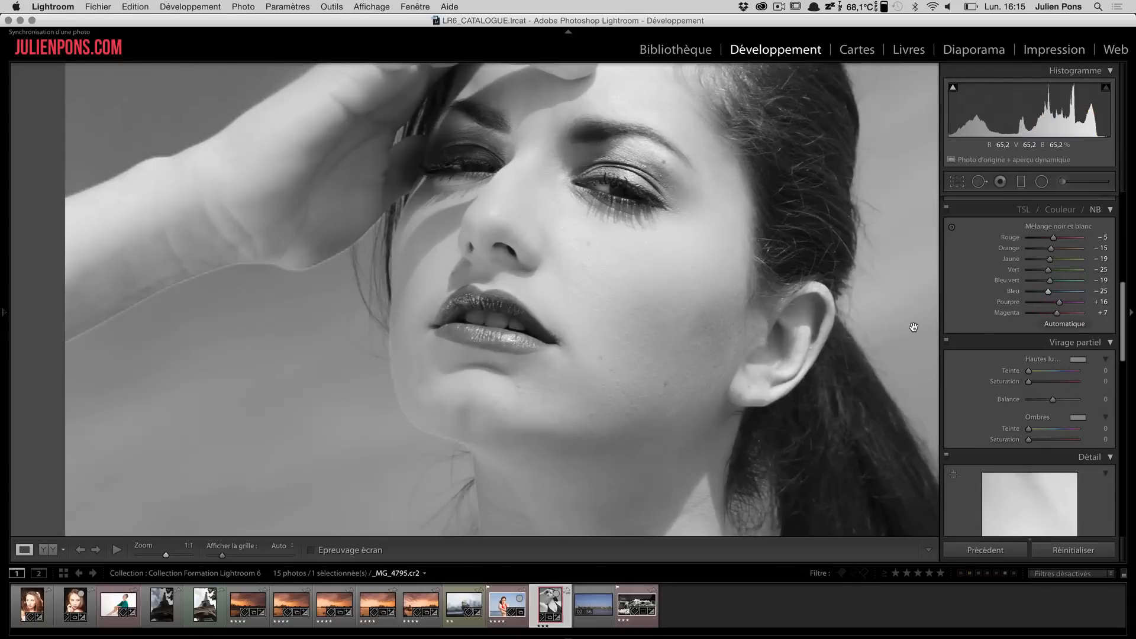
left_click_drag(610, 338, 564, 335)
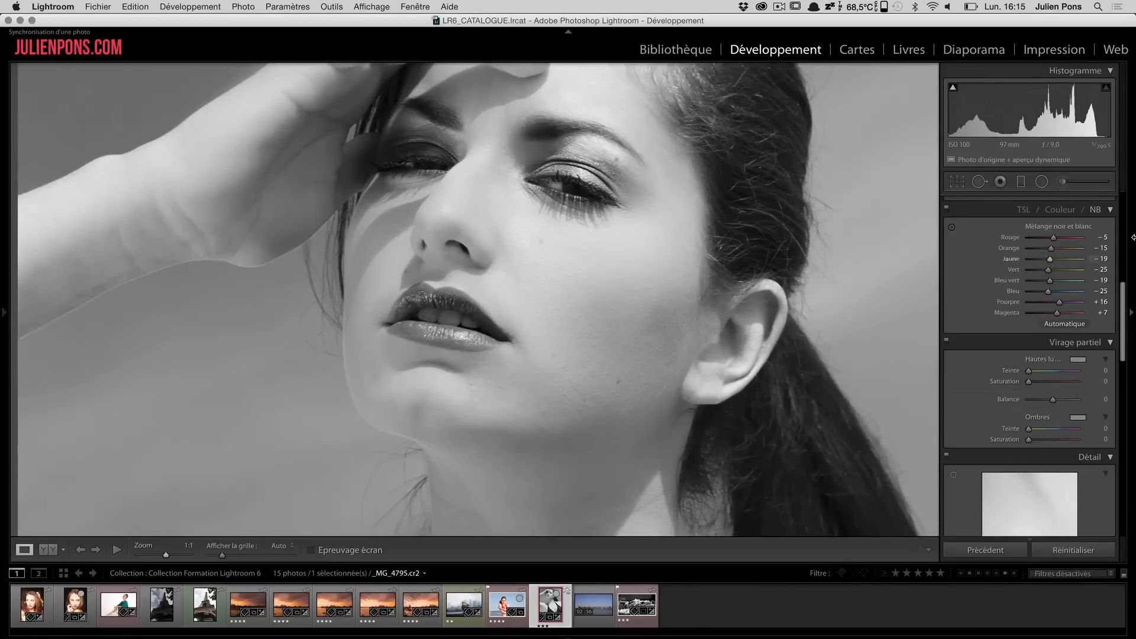
left_click_drag(1058, 294, 1064, 294)
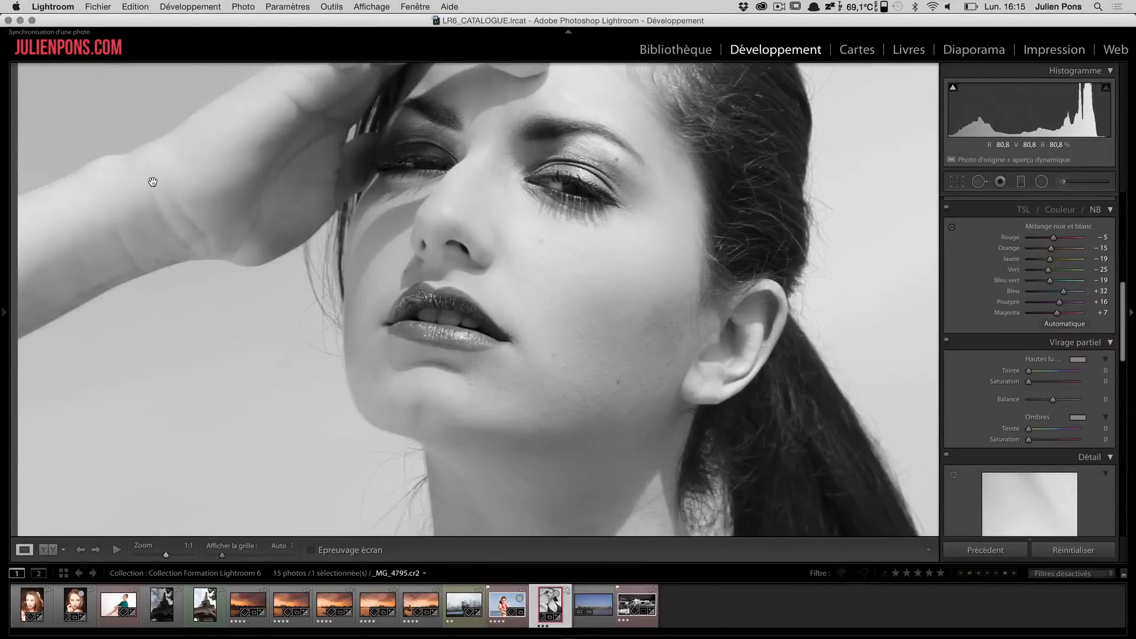
left_click(600, 302)
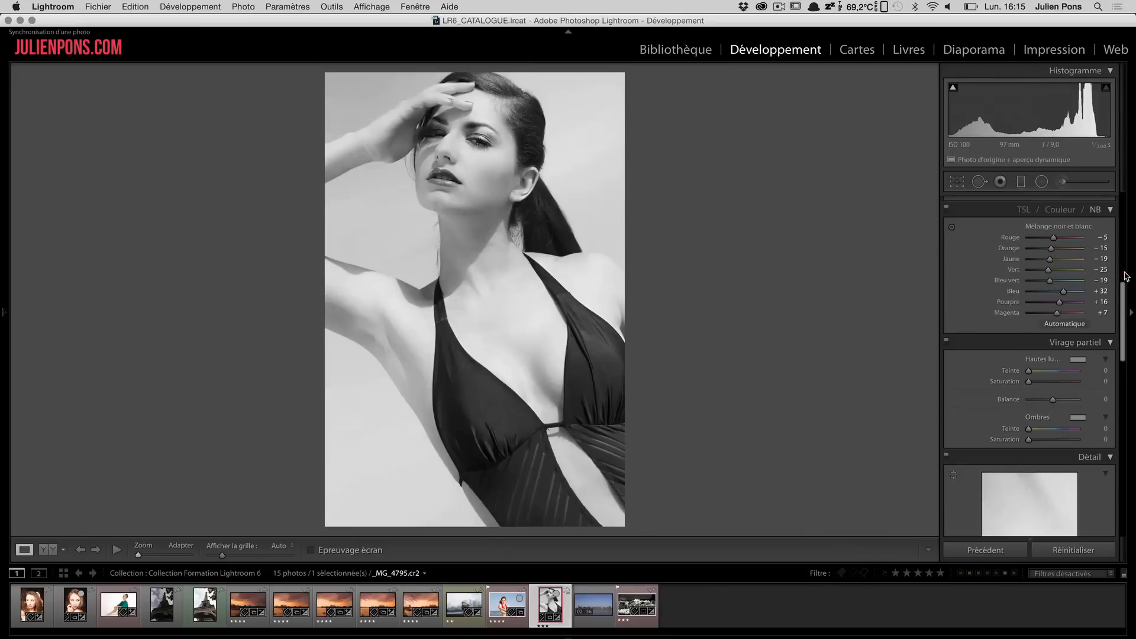
Set the black and white portrait's contrast to +48 and check the face up close.
scroll(1056, 308, "up", 10)
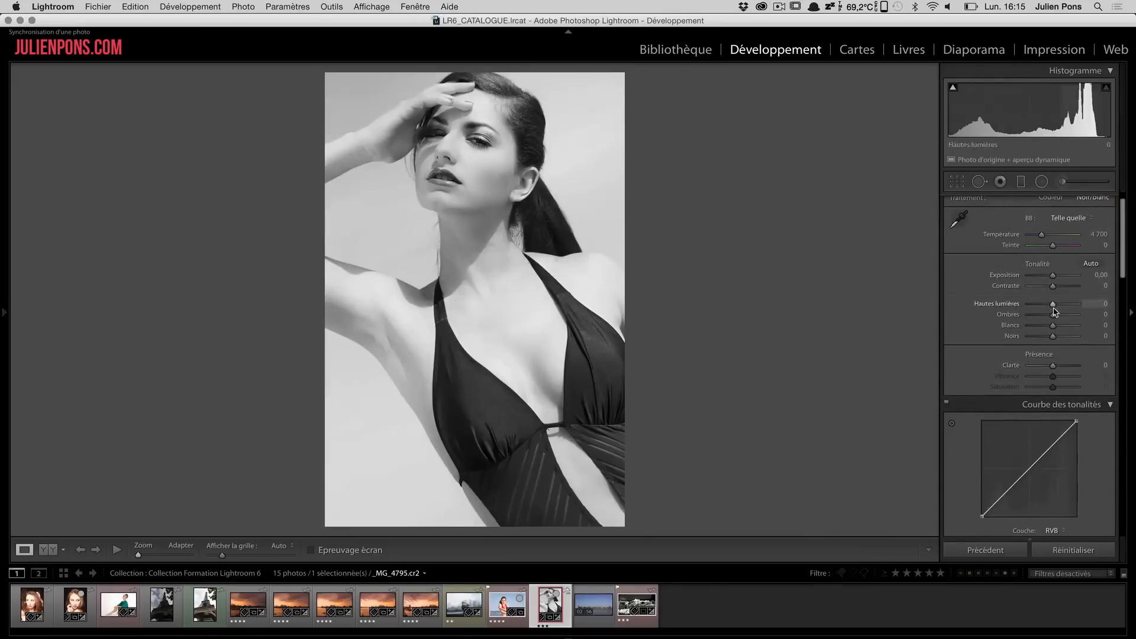
left_click_drag(1061, 288, 1065, 289)
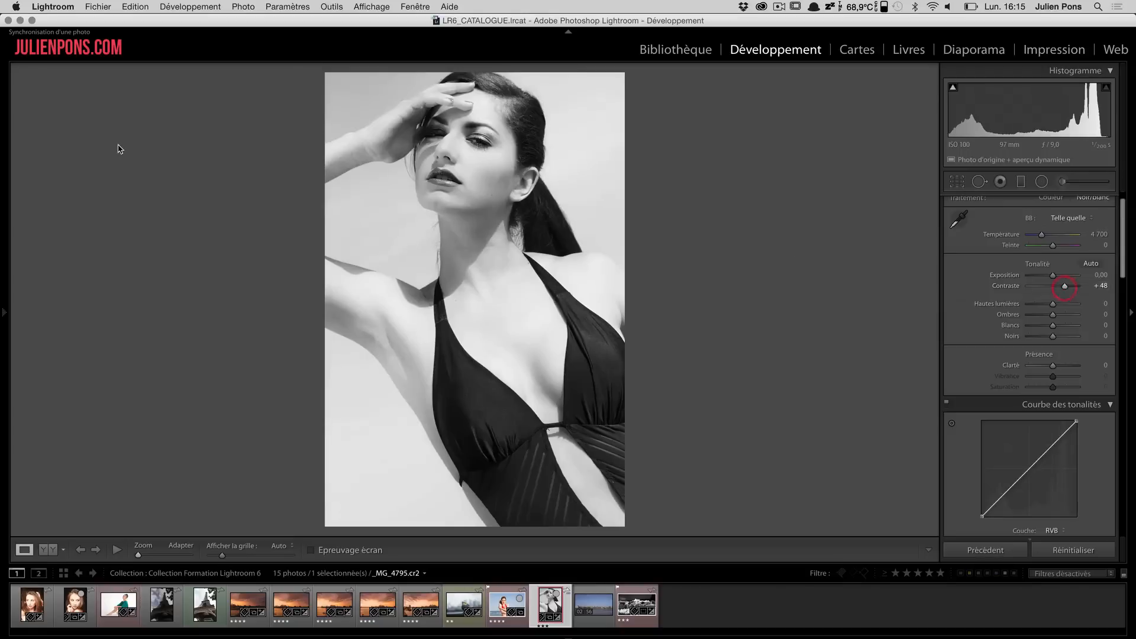
left_click(526, 170)
left_click_drag(381, 262, 693, 428)
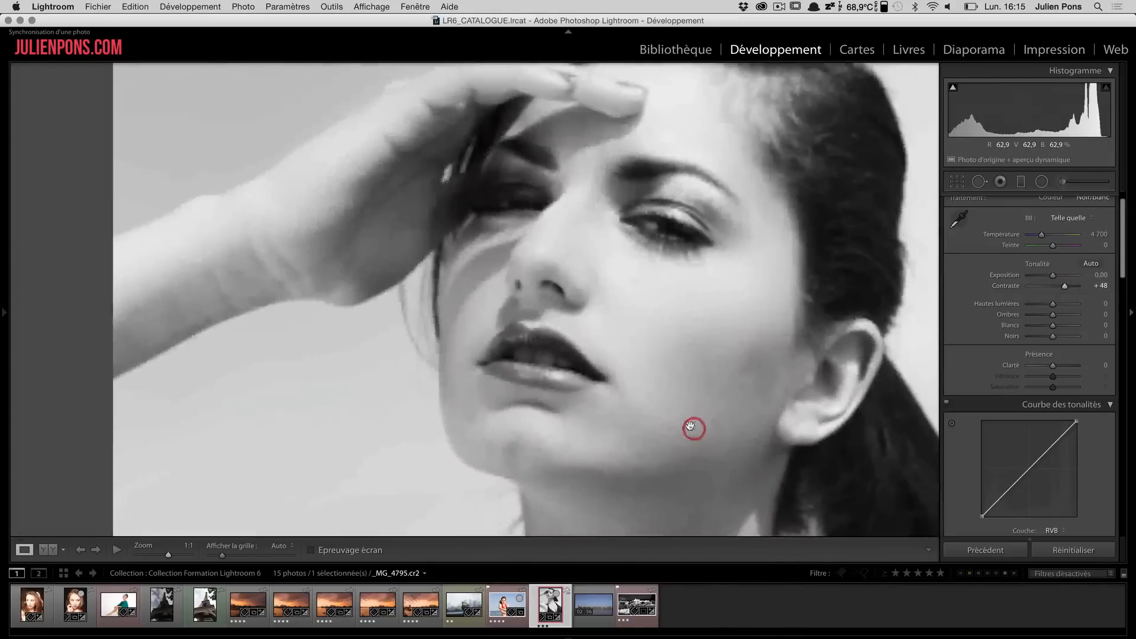
left_click(606, 362)
Compare the portrait before and after side by side, and copy the history state just before the black and white conversion to the Before photo.
key("y")
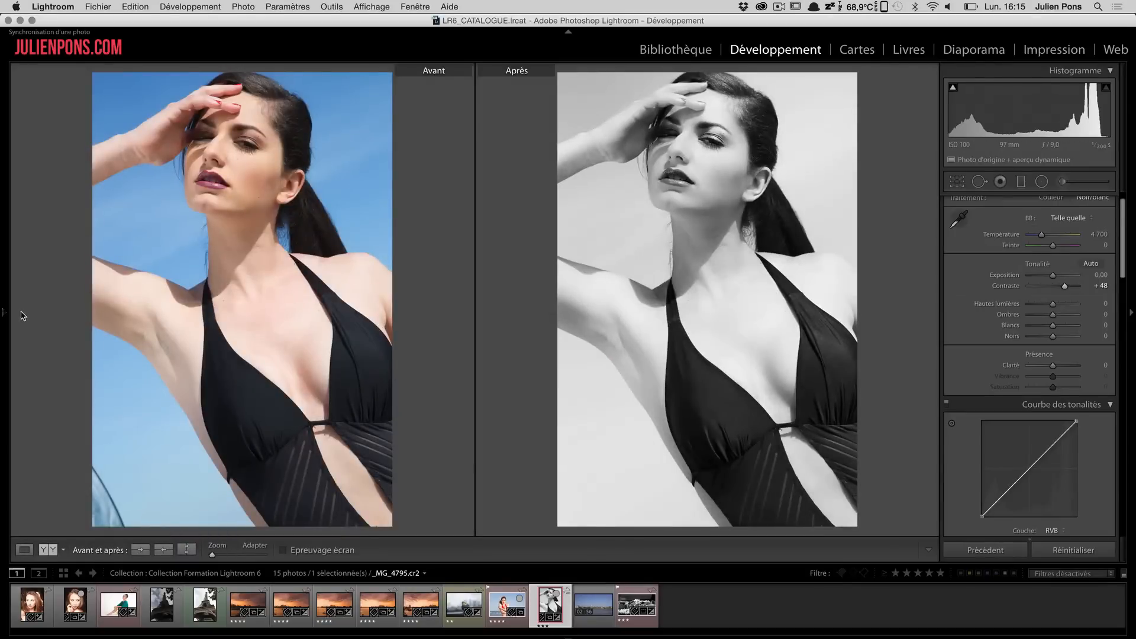
left_click(2, 313)
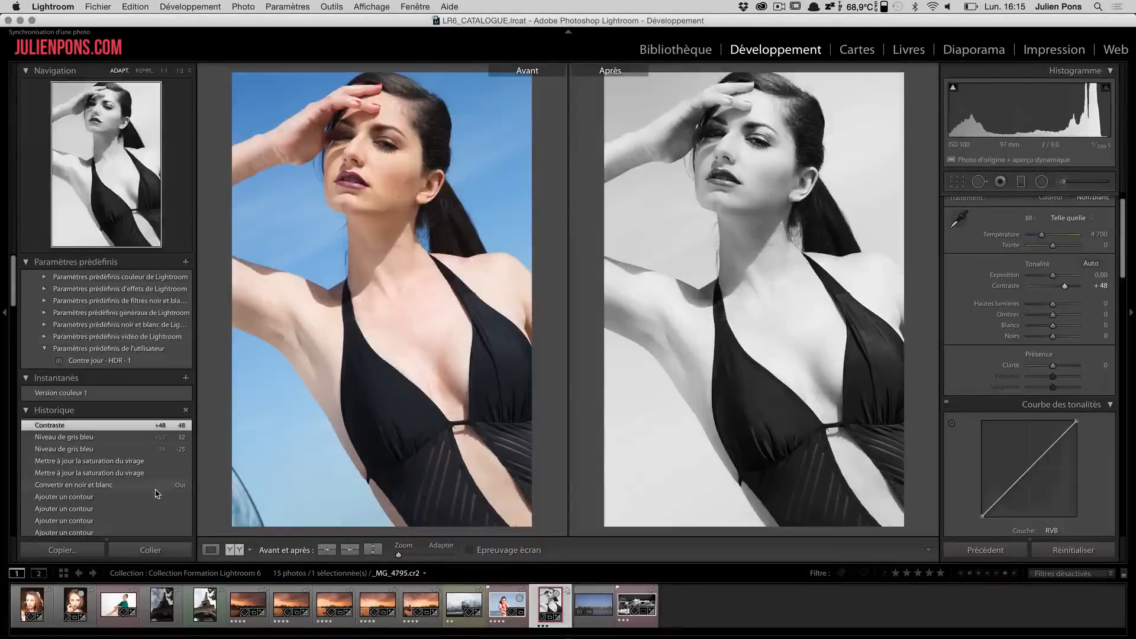
right_click(120, 500)
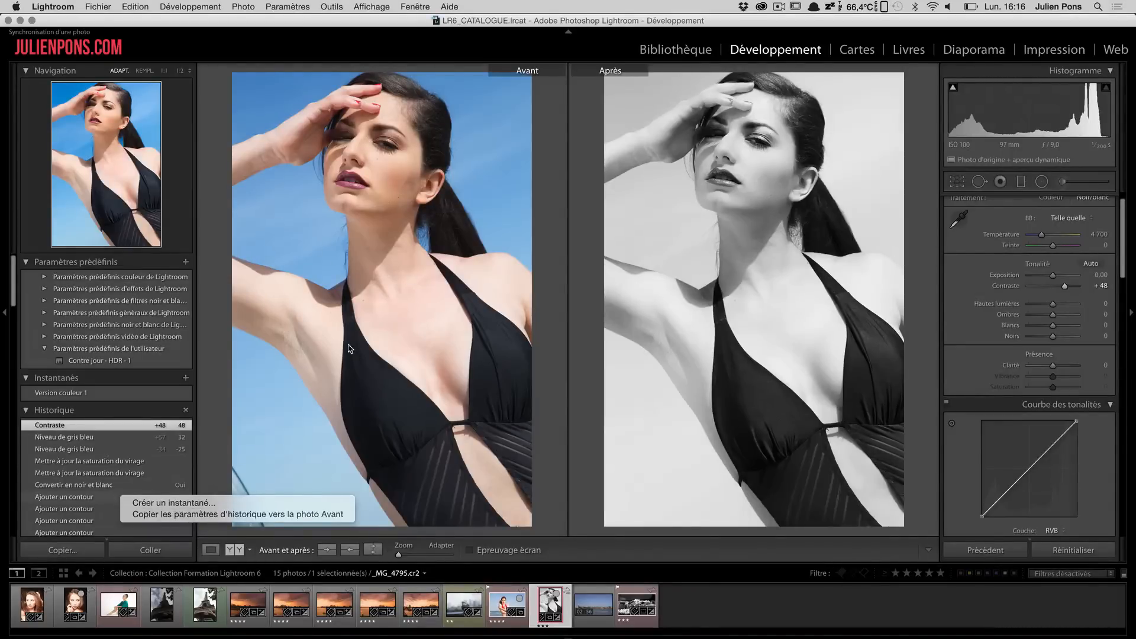
left_click(285, 516)
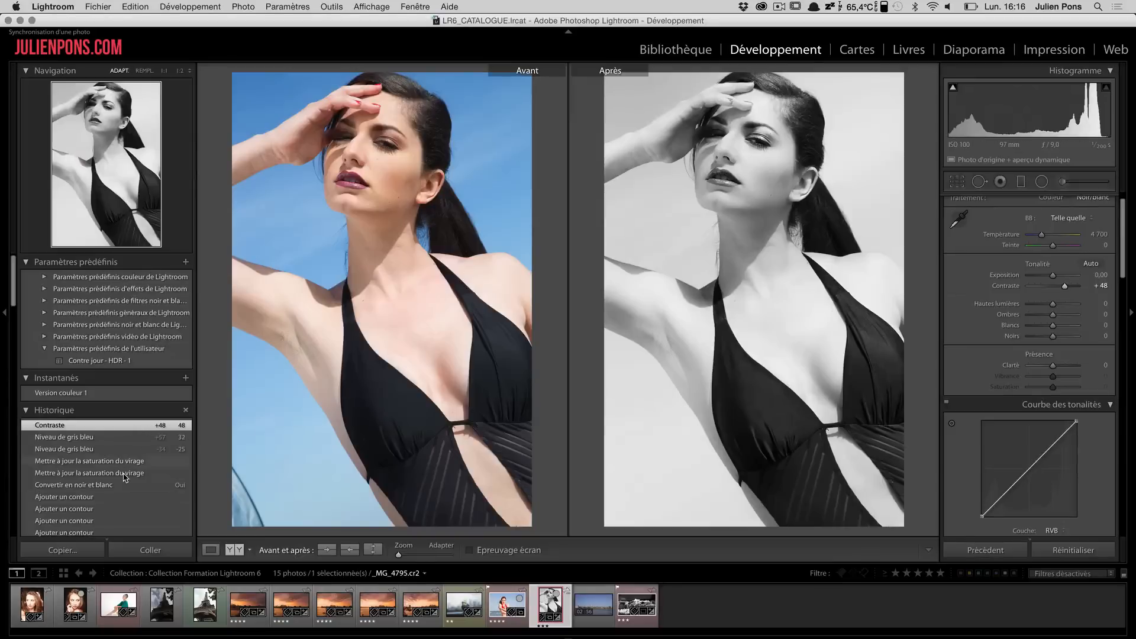
Hide the side panels and the filmstrip to examine the before and after portraits at a larger size.
key("Tab")
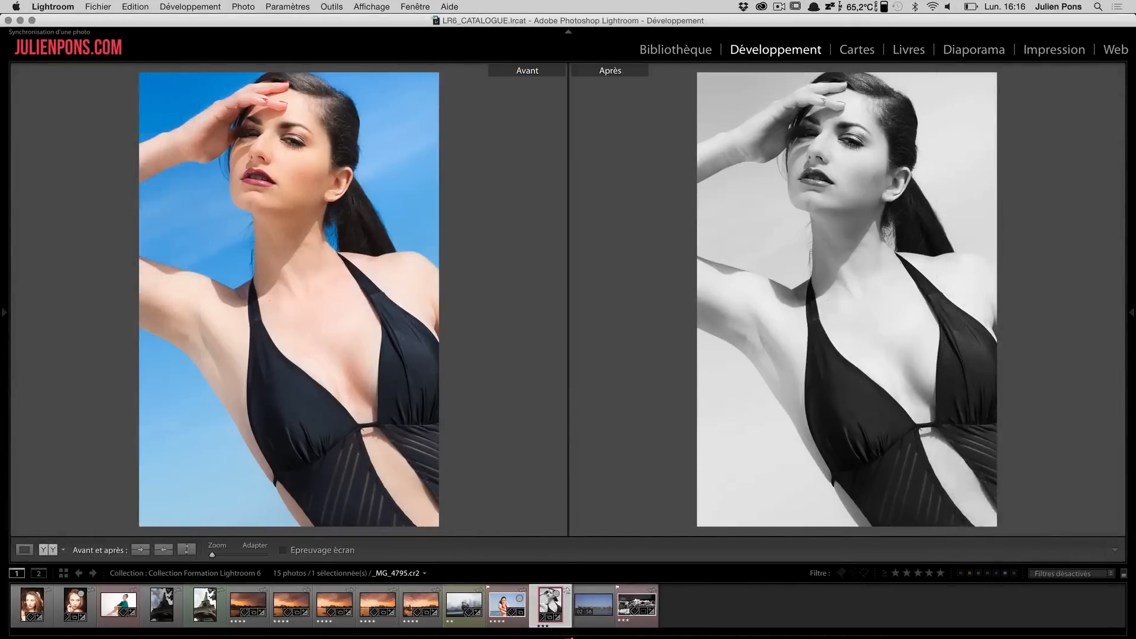
key("t")
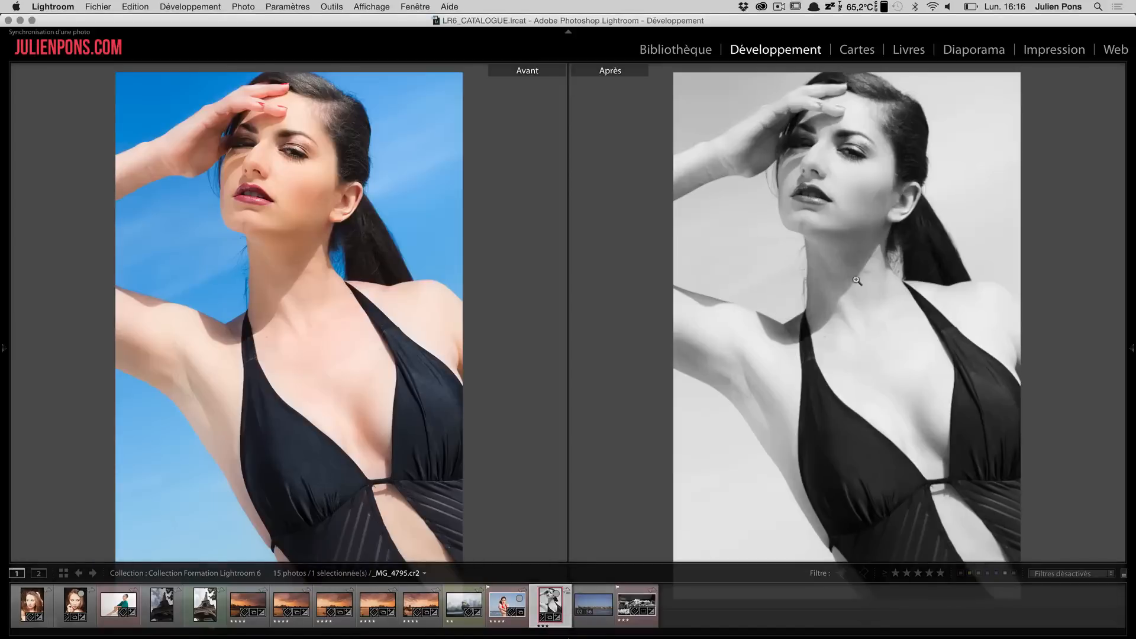
key("F6")
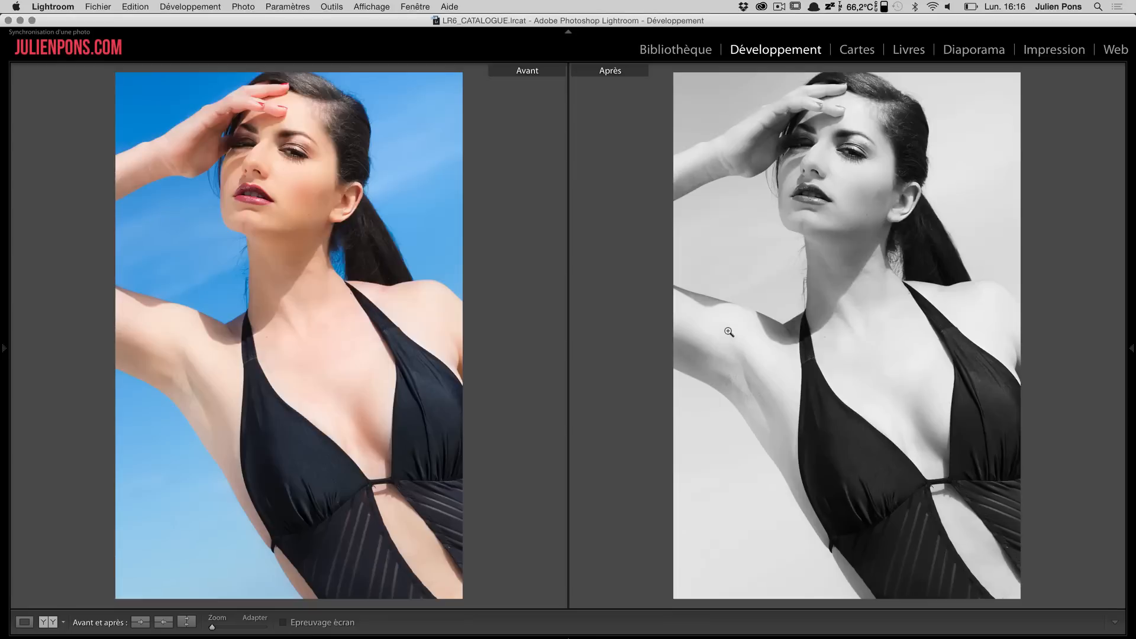
Open the dark Eiffel Tower photo from the library for developing, in single view with the adjustment panels shown.
key("g")
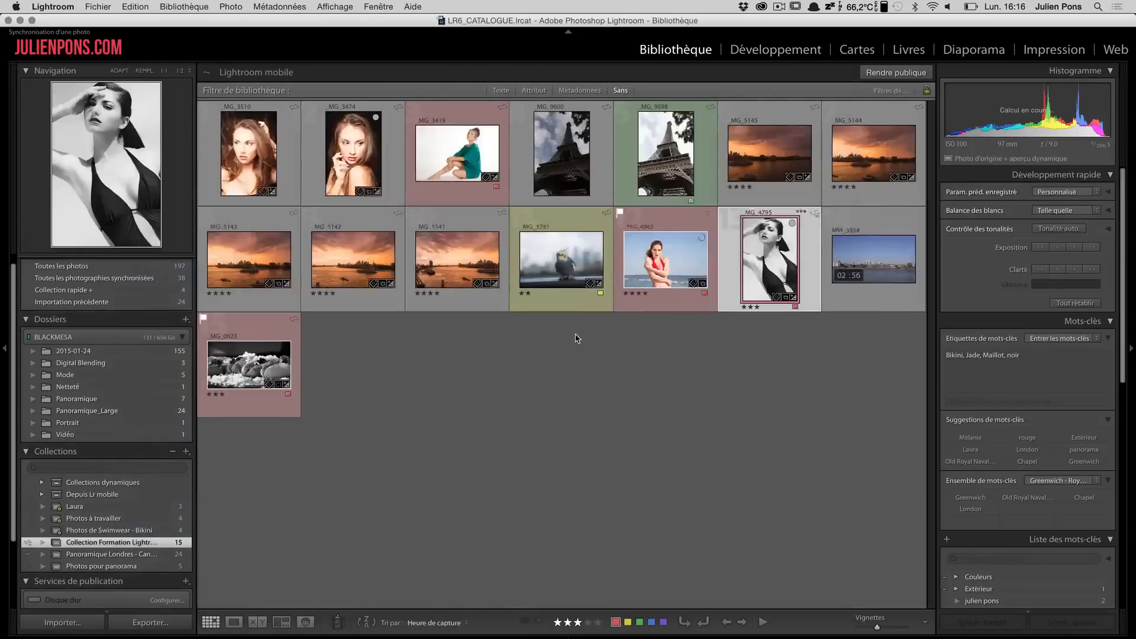
left_click(587, 155)
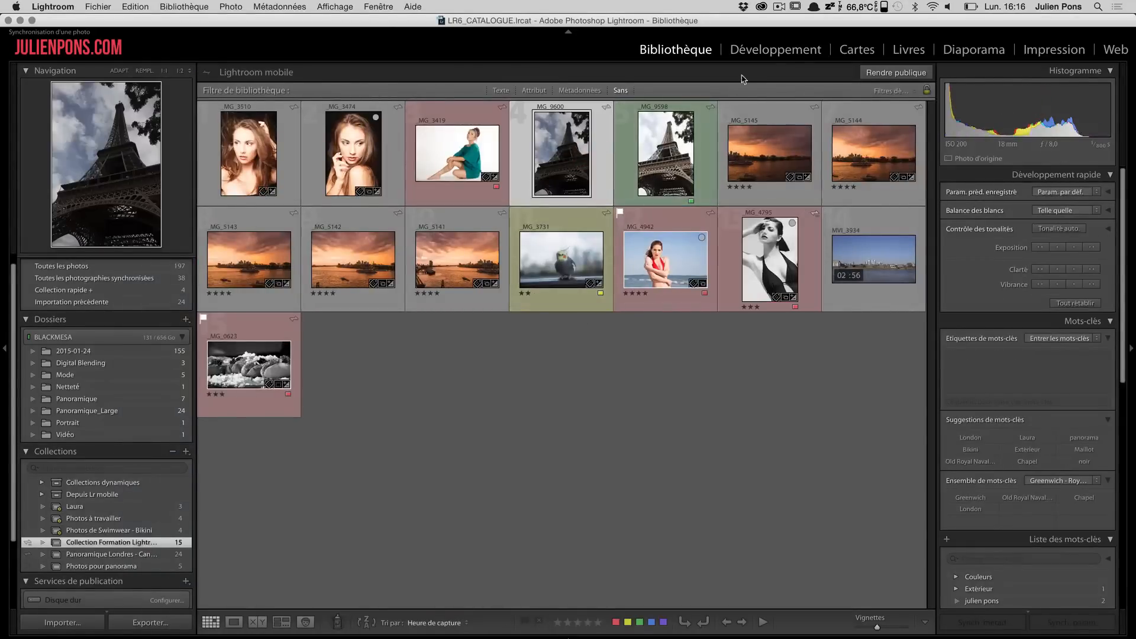
left_click(770, 53)
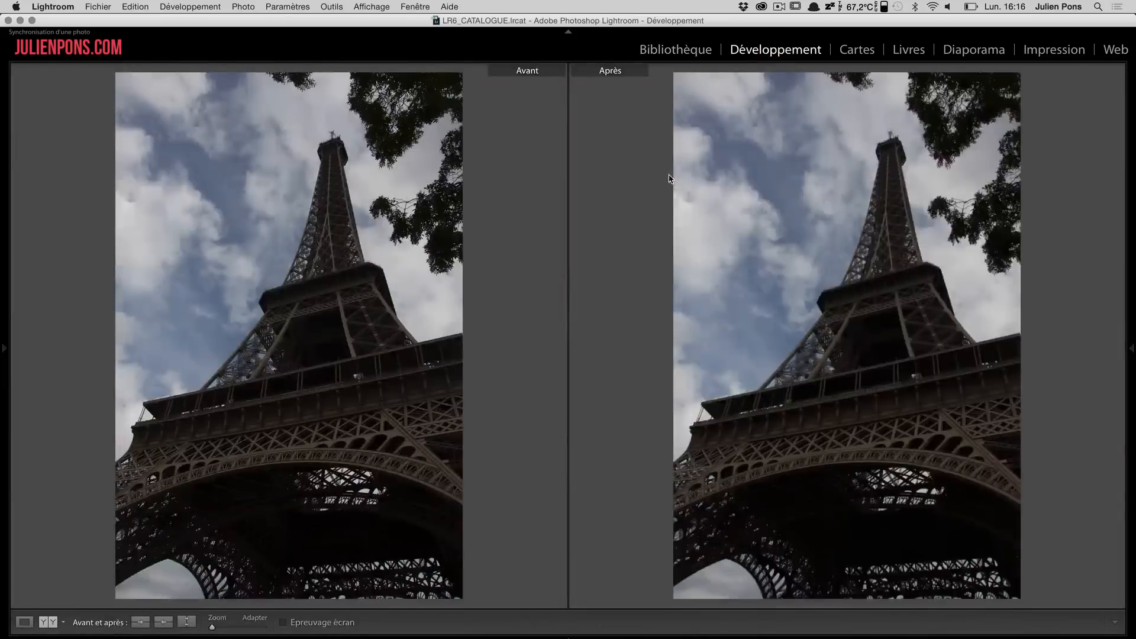
key("y")
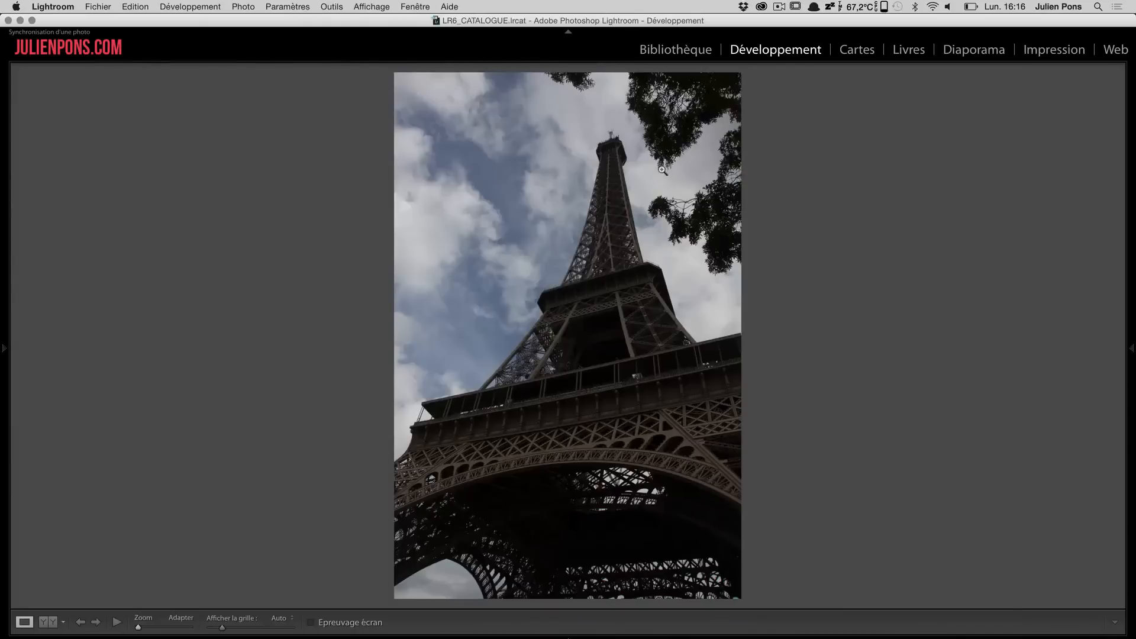
left_click(1131, 348)
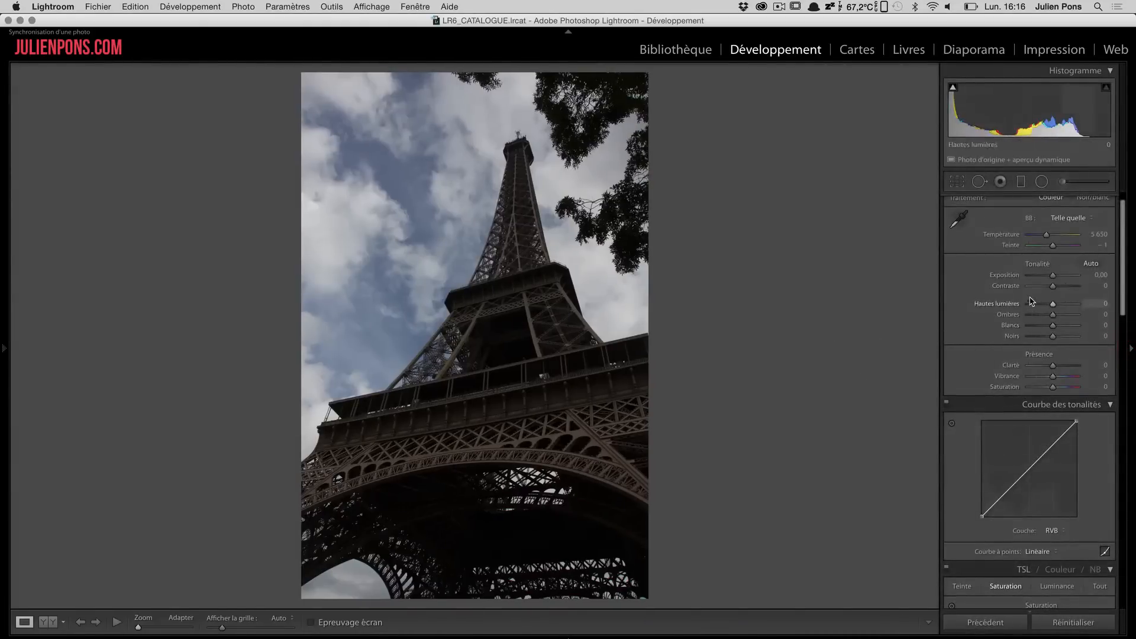
left_click_drag(1053, 275, 1059, 276)
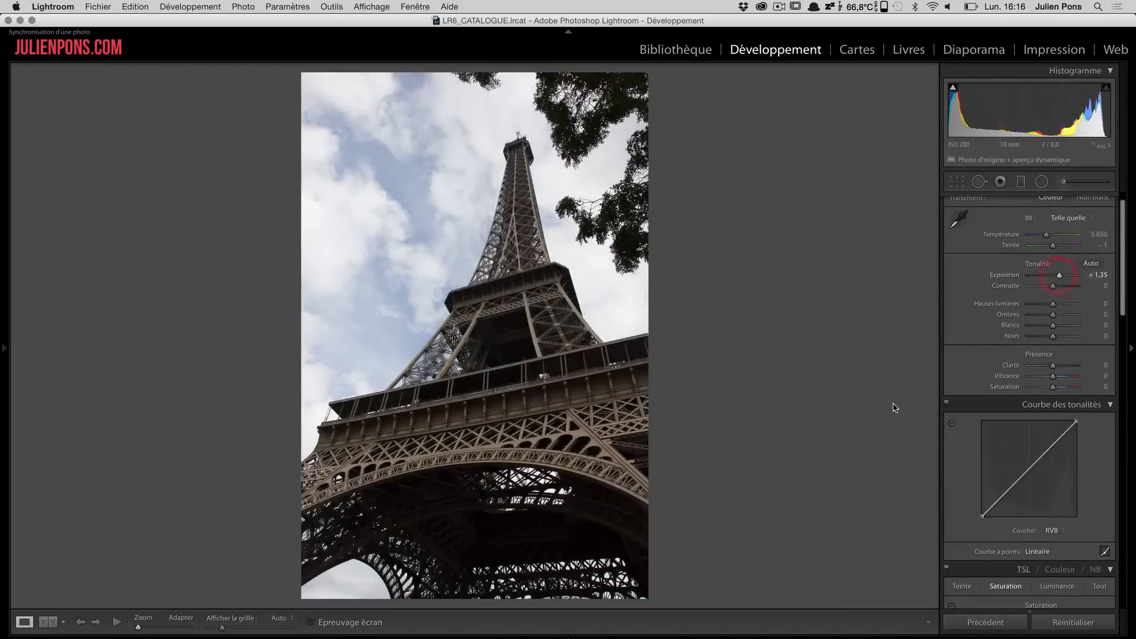
scroll(1006, 365, "down", 4)
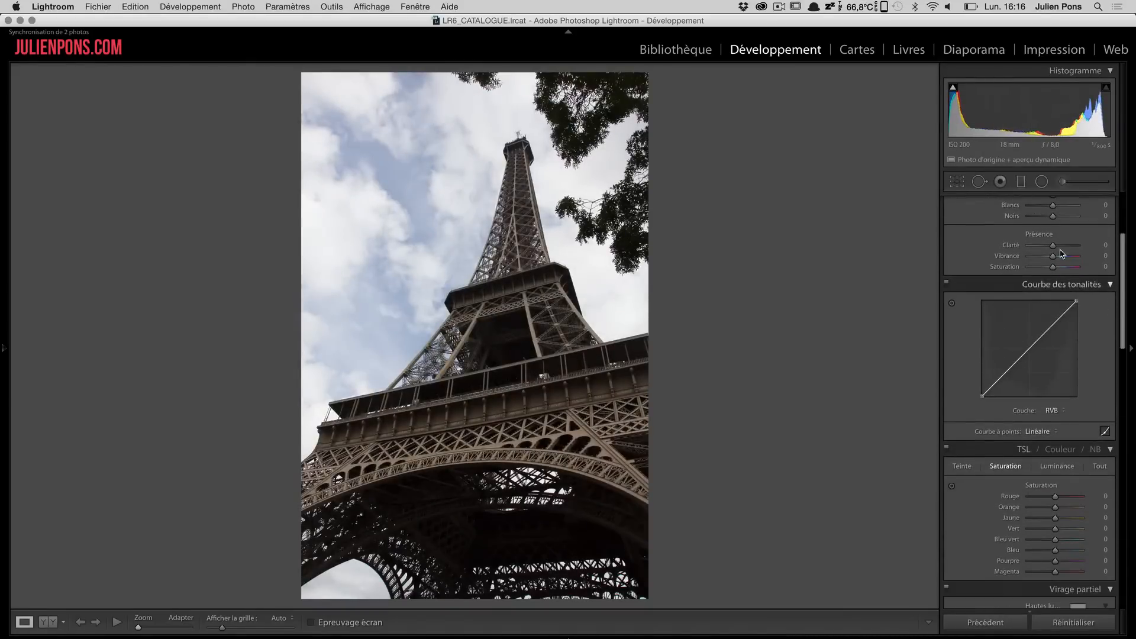
scroll(1025, 365, "up", 5)
double_click(1012, 300)
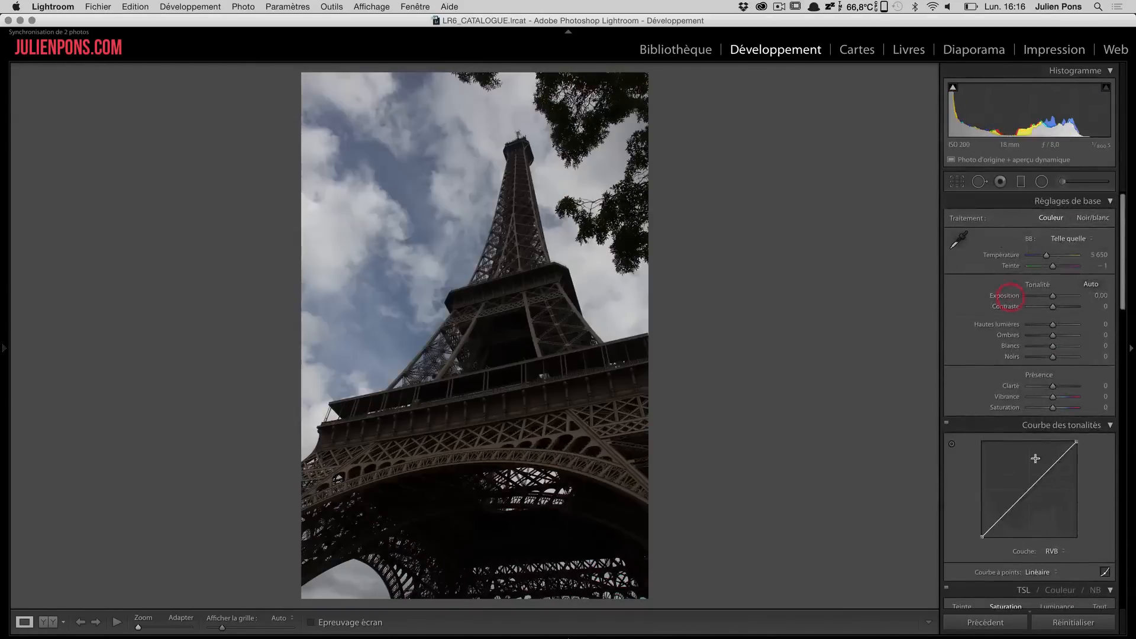
Convert the unedited Eiffel Tower photo to black and white and save it as a snapshot named "Noir et blanc après photo de base".
scroll(1058, 473, "down", 3)
left_click(1095, 528)
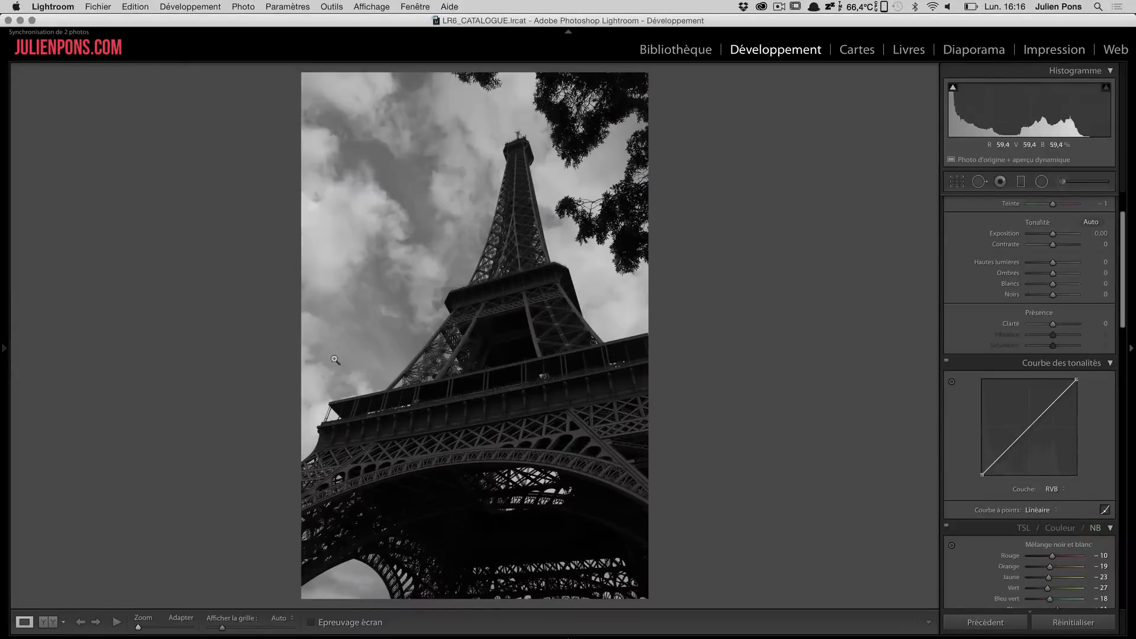
left_click(5, 346)
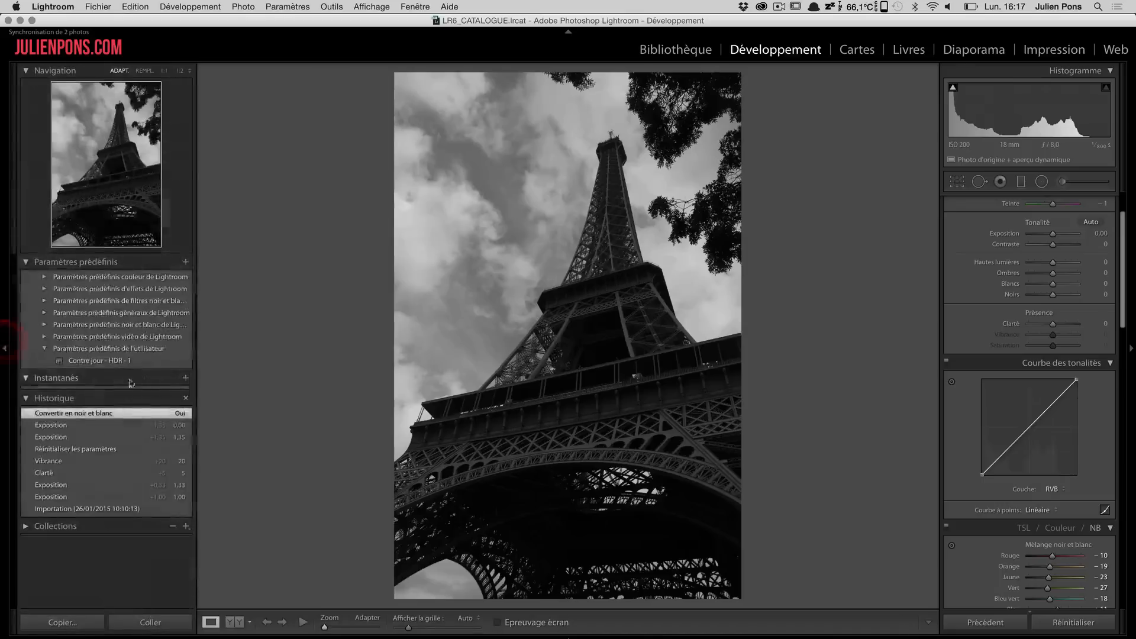
left_click(185, 378)
type("Noi")
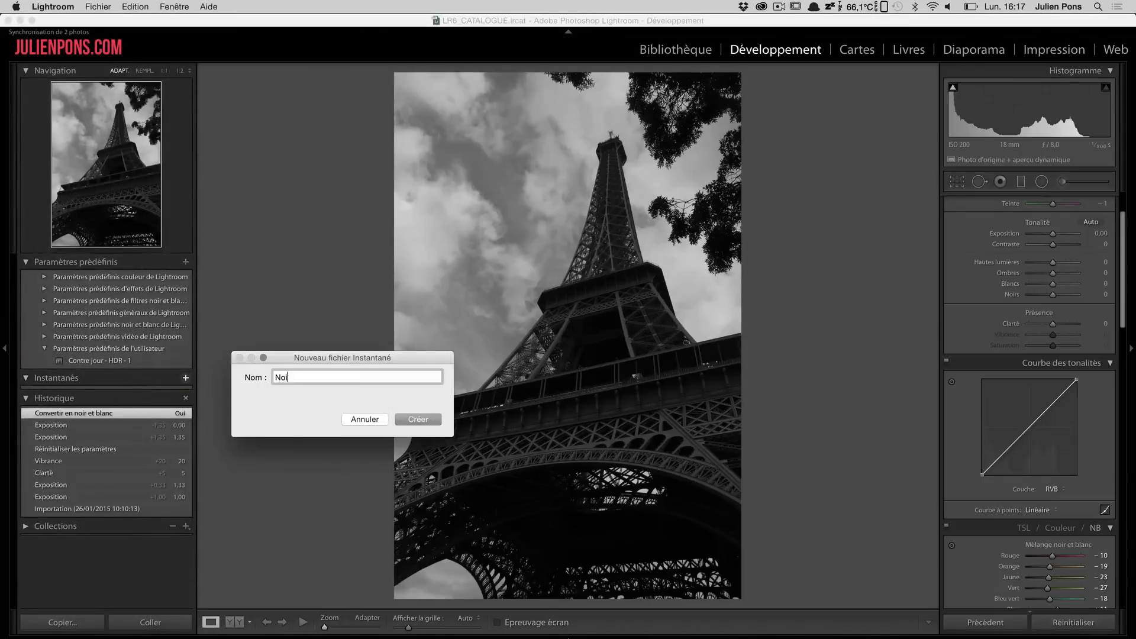
type("r et blanc après photo de base")
key("Return")
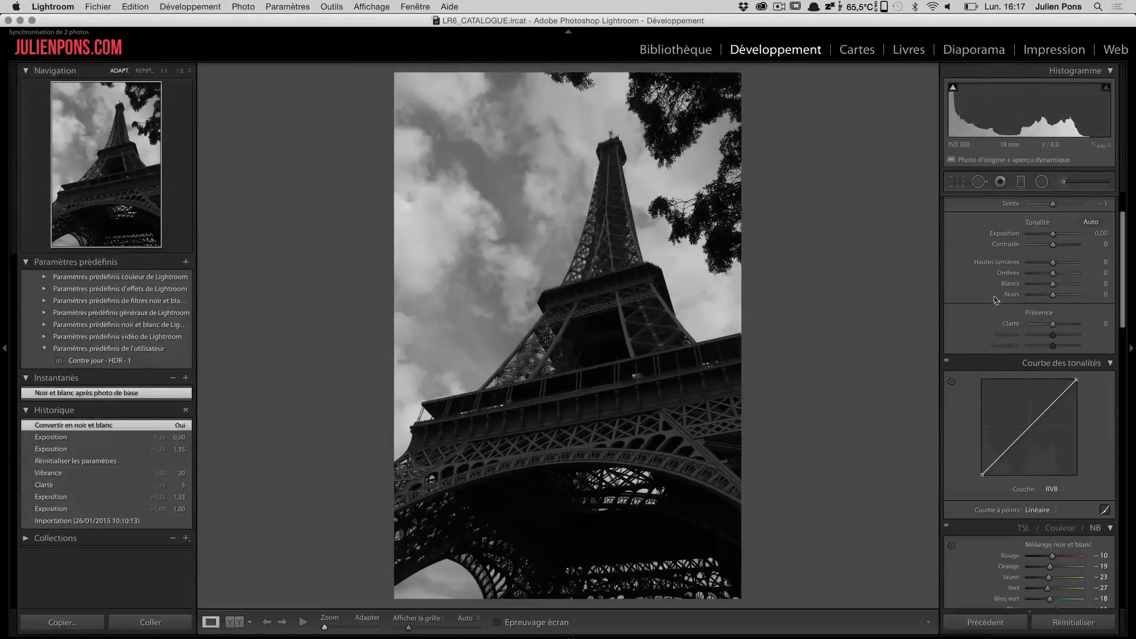
Return the Eiffel Tower photo to colour and set exposure to +1.10, contrast +32, shadows +88, clarity +32 and vibrance +98.
left_click(1095, 529)
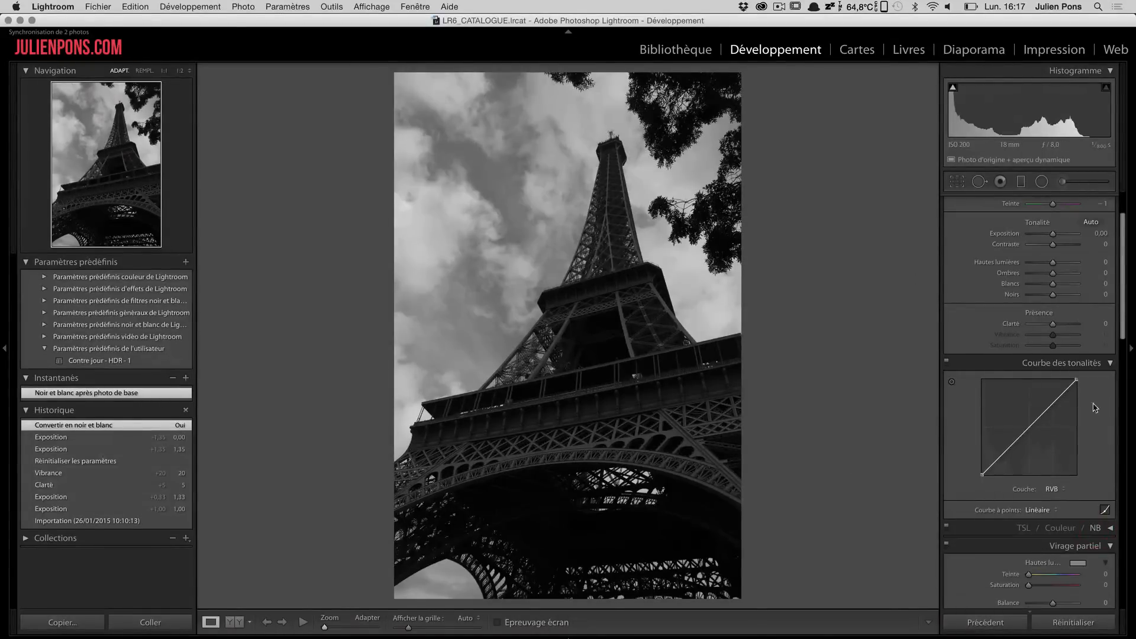
left_click(1027, 527)
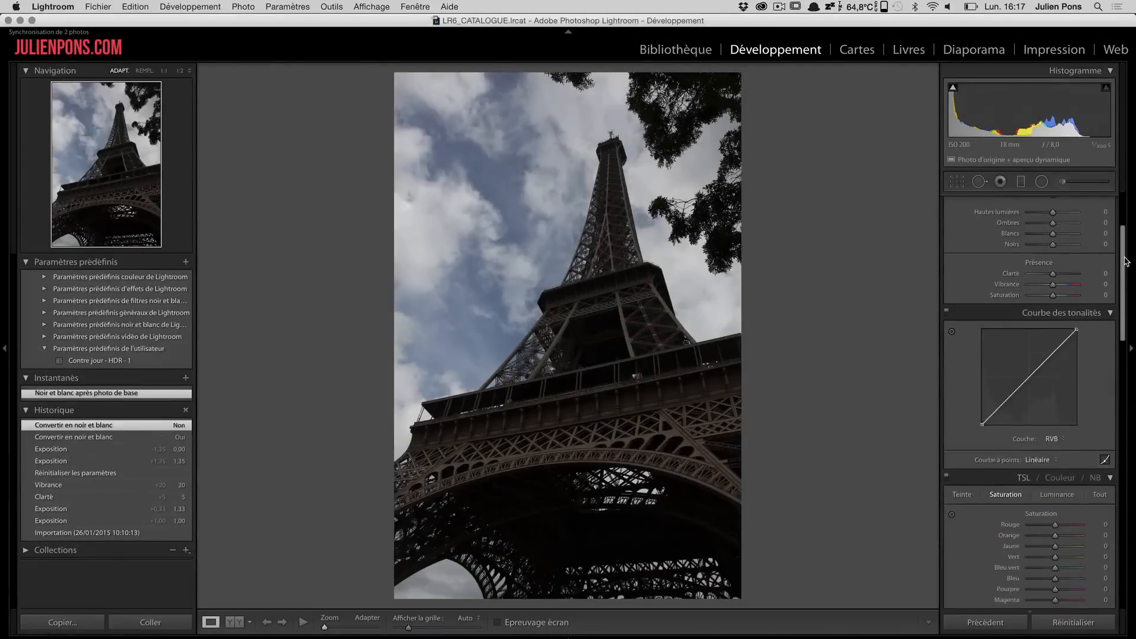
scroll(1125, 262, "up", 5)
left_click_drag(1052, 296, 1064, 312)
left_click_drag(1061, 389, 1062, 387)
left_click_drag(1053, 335, 1074, 340)
left_click_drag(1052, 397, 1077, 400)
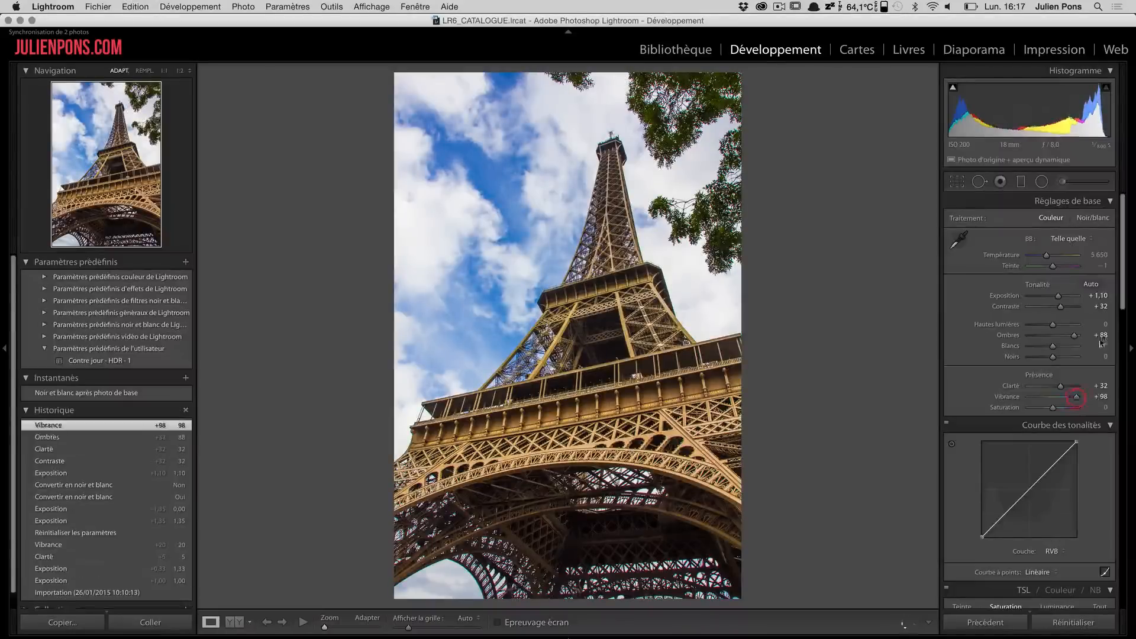
Convert the adjusted Eiffel Tower photo to black and white and save it as a snapshot named "Noir et blanc après réglages de base".
scroll(1126, 360, "down", 3)
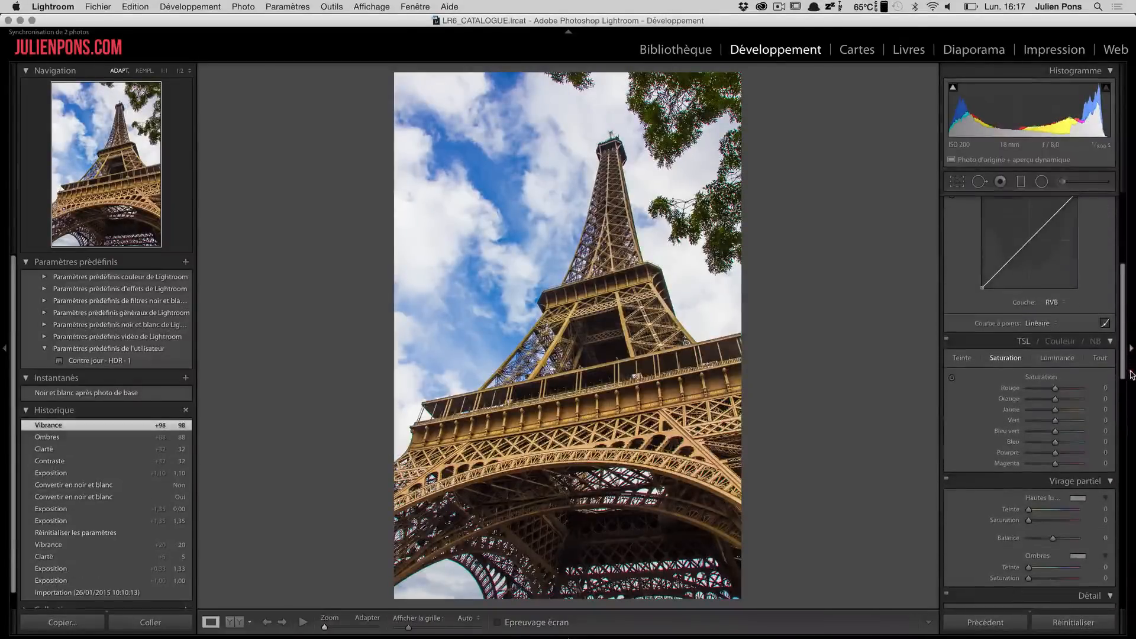
left_click(1095, 341)
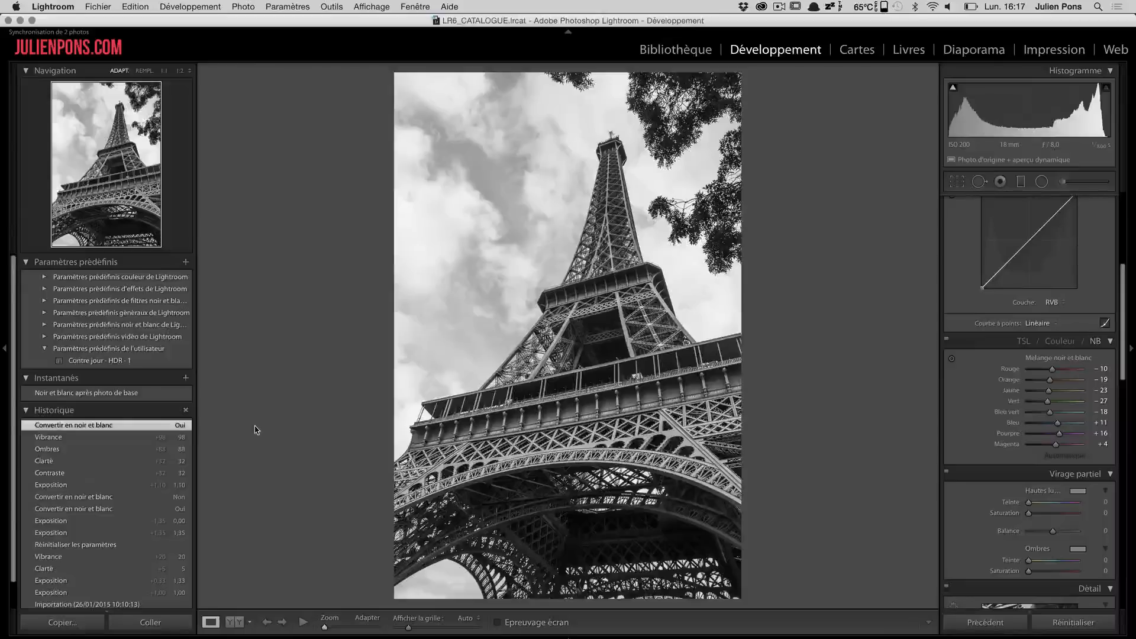
left_click(185, 377)
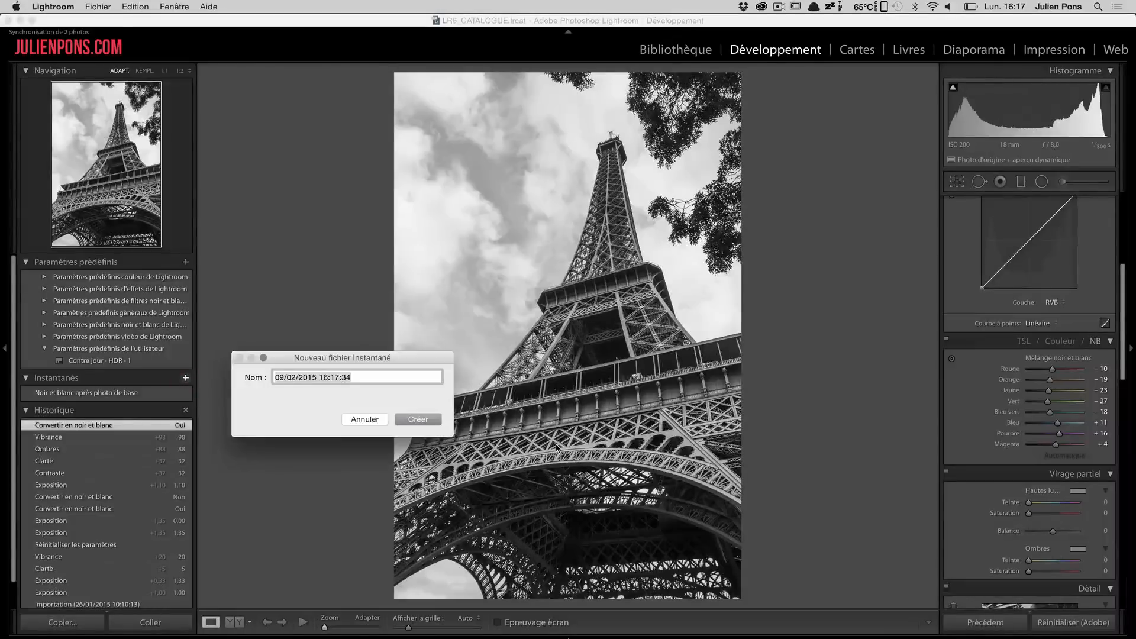
type("Noir et blanc a")
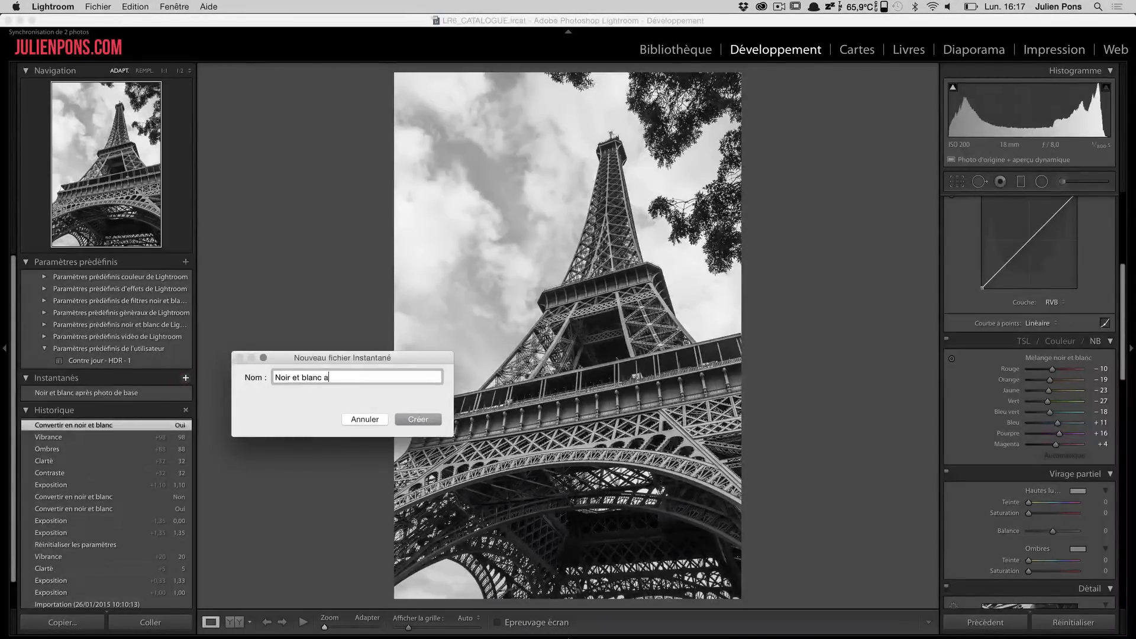
type("près ré")
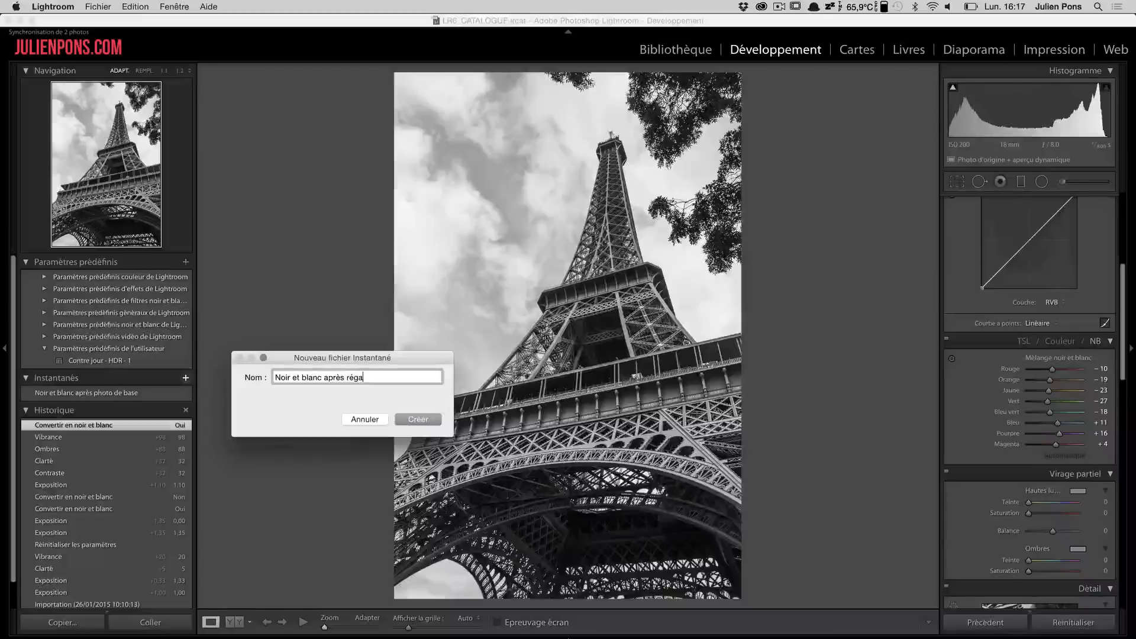
type("glages de base")
left_click(439, 421)
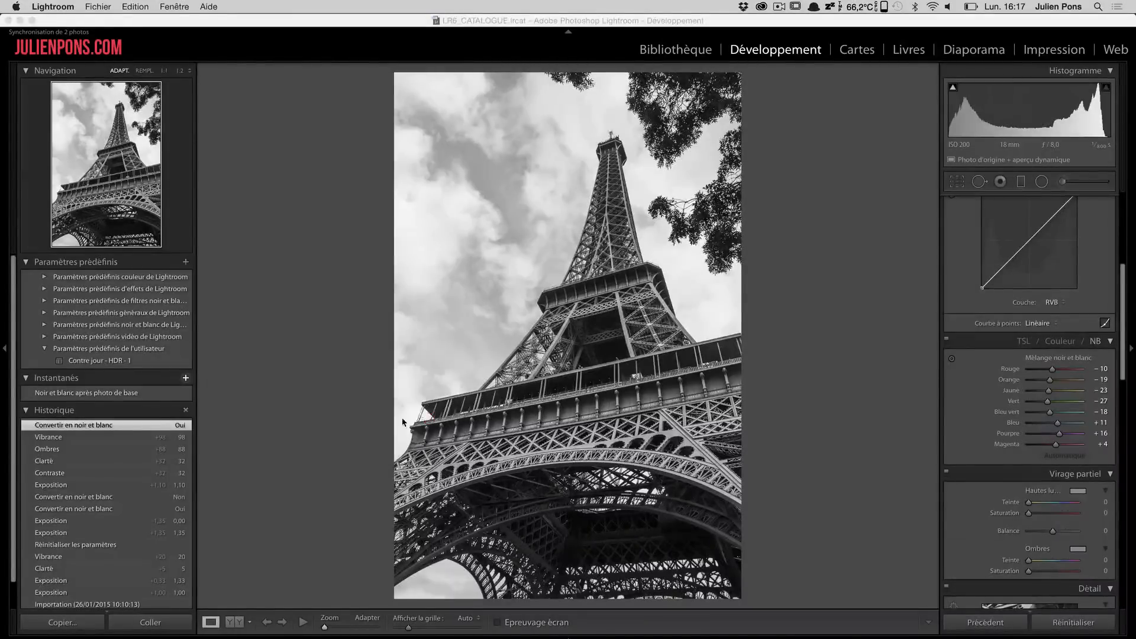
Compare the two black-and-white snapshots by alternating between "Noir et blanc après photo de base" and "Noir et blanc après réglages de base".
left_click(136, 393)
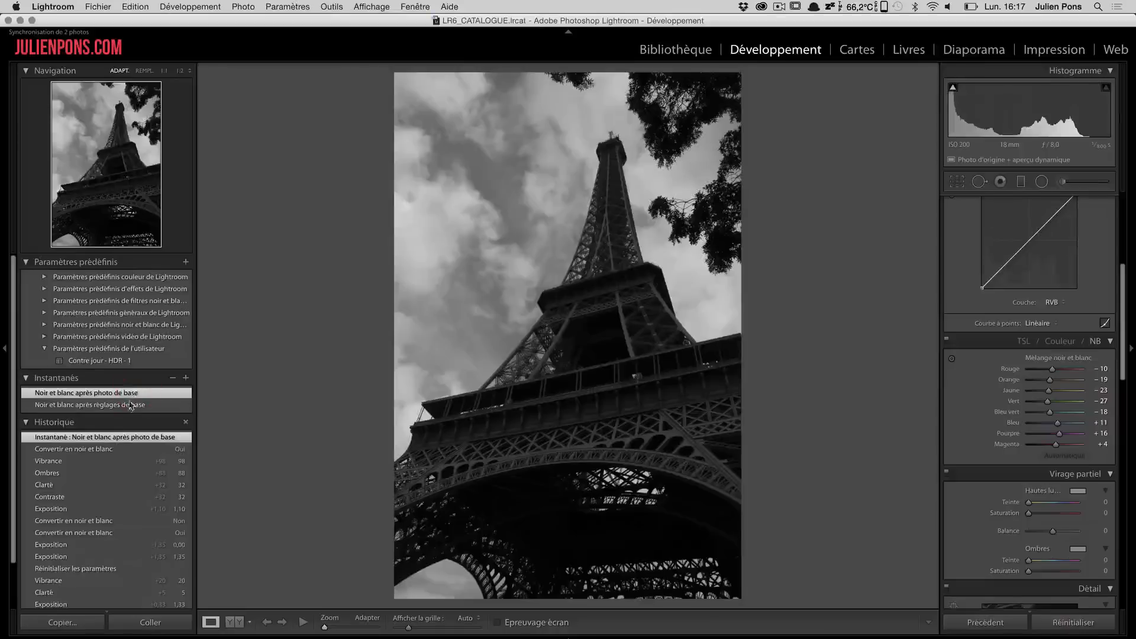
left_click(129, 406)
left_click(136, 393)
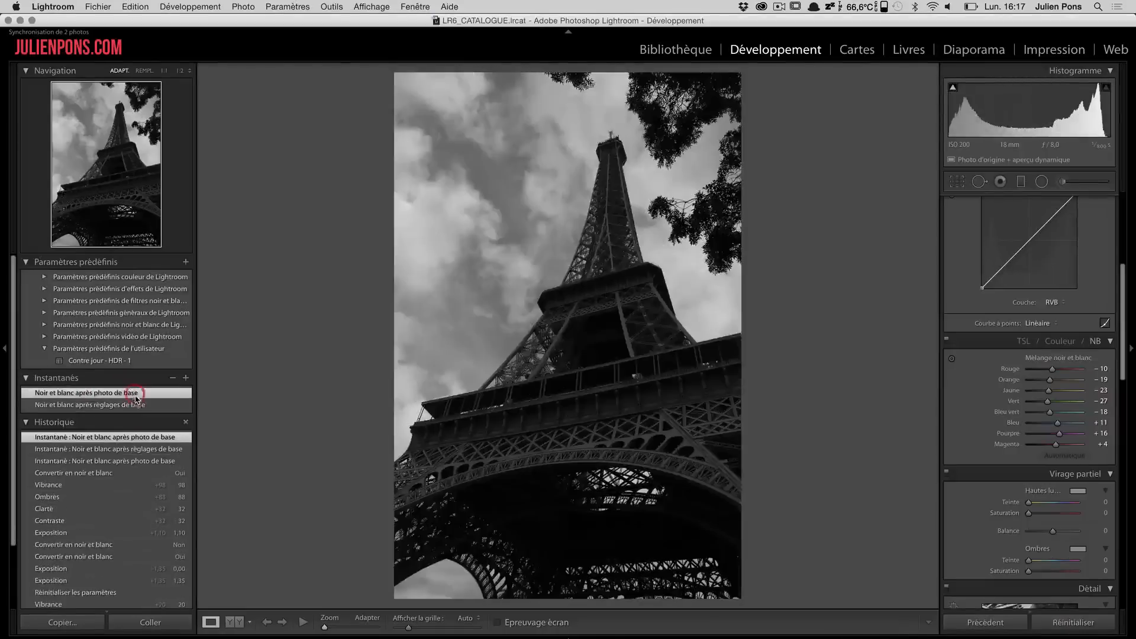
left_click(129, 406)
left_click(136, 394)
Return the unedited version to colour, set the blue saturation to +100 and convert it to black and white again.
scroll(1046, 296, "up", 10)
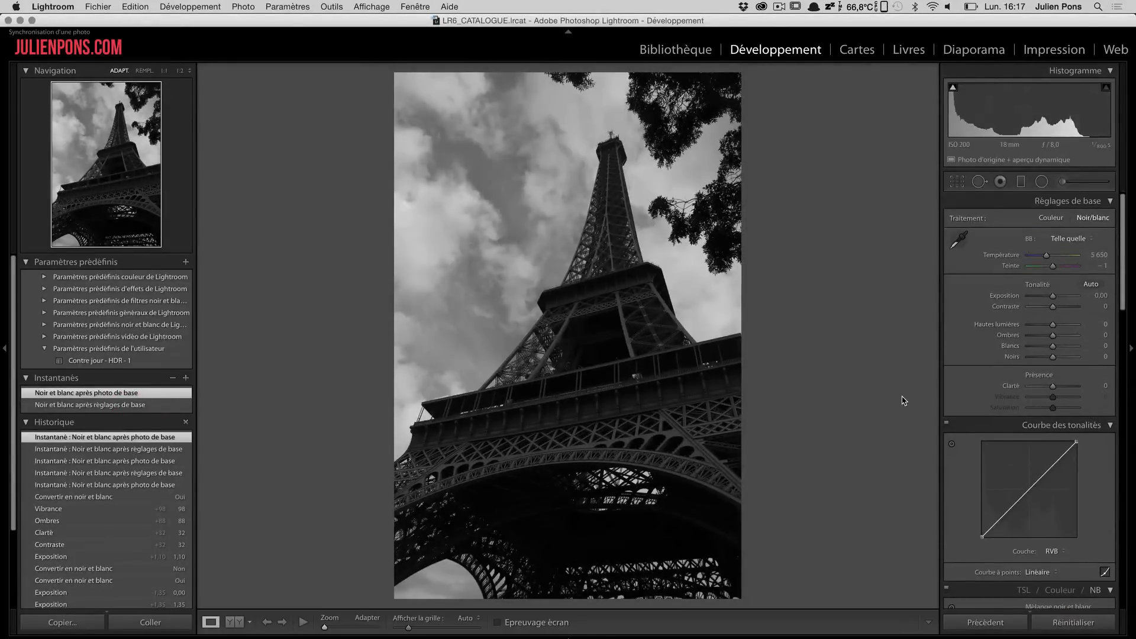
scroll(976, 400, "down", 5)
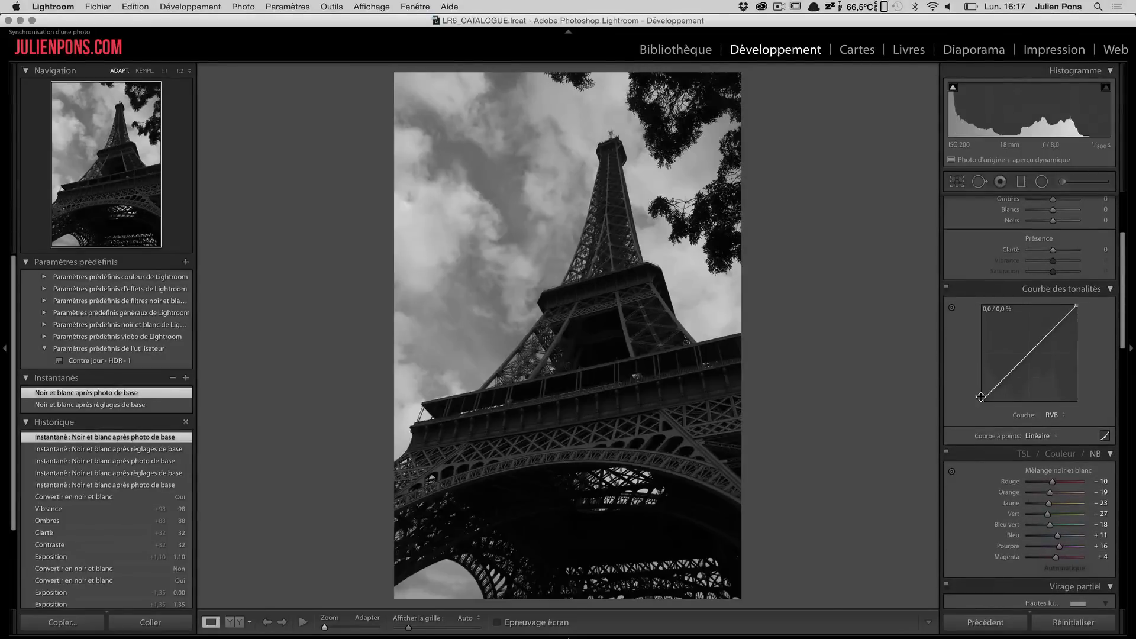
scroll(994, 403, "down", 1)
key("v")
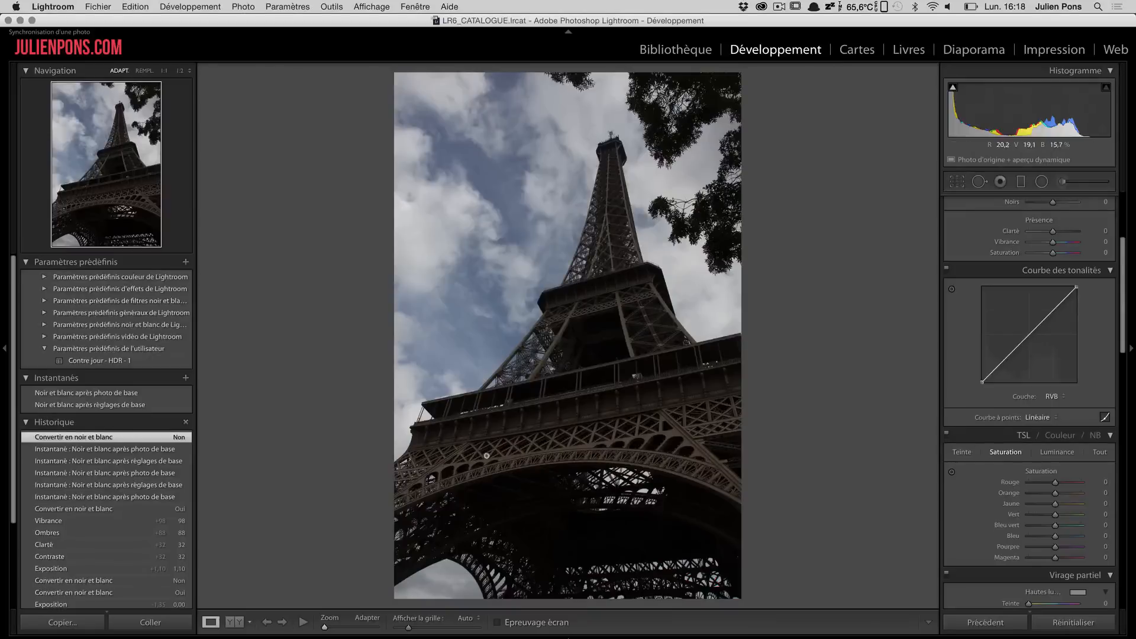
scroll(987, 416, "down", 3)
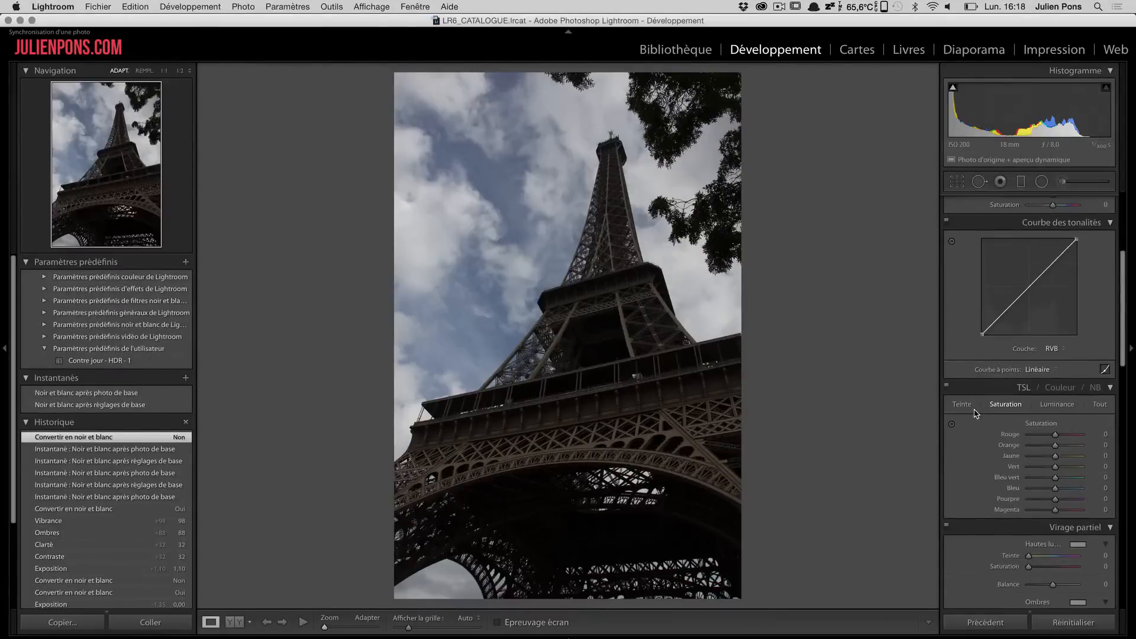
left_click_drag(1072, 492, 1119, 497)
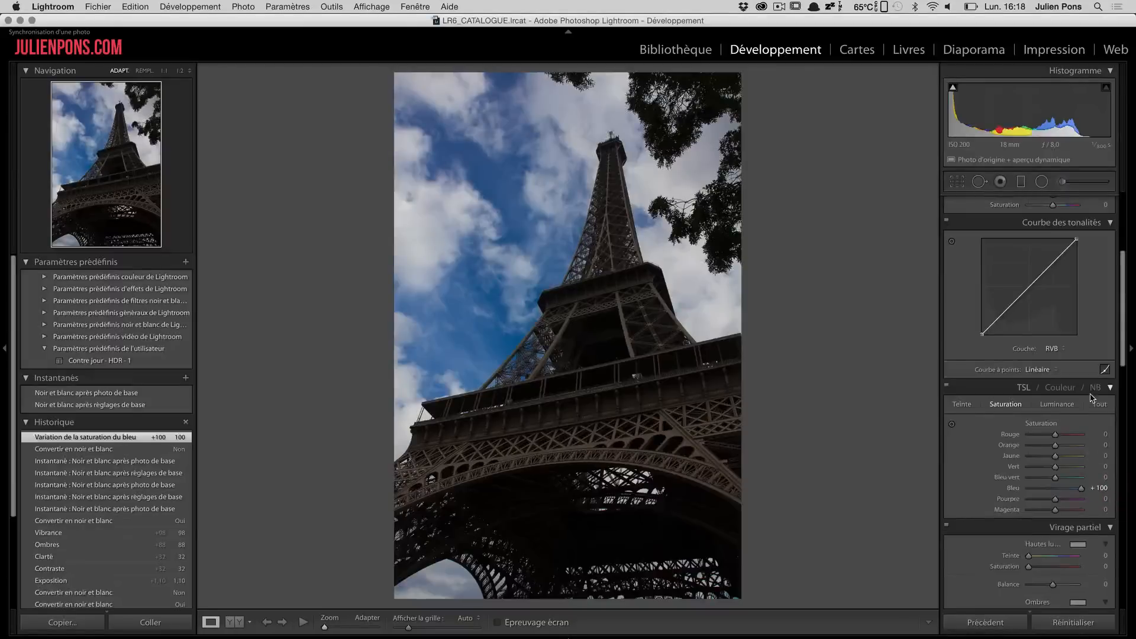
left_click(1094, 388)
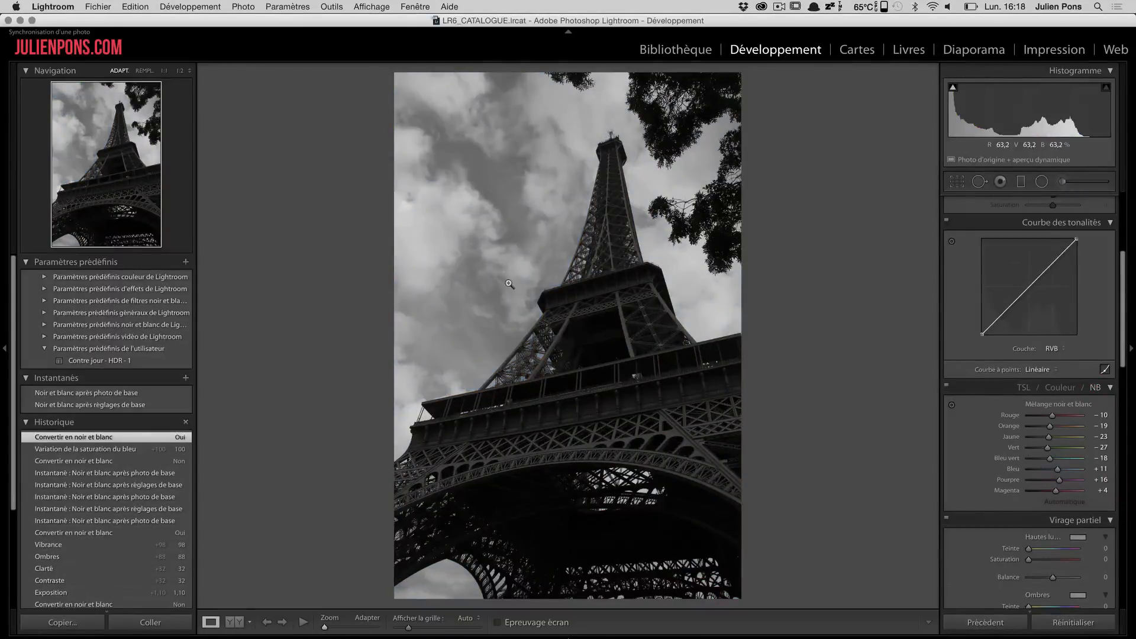
In colour, set yellow saturation to +61 and luminance to orange +66, yellow +58 and blue −78, checking the result in black and white.
left_click(1023, 389)
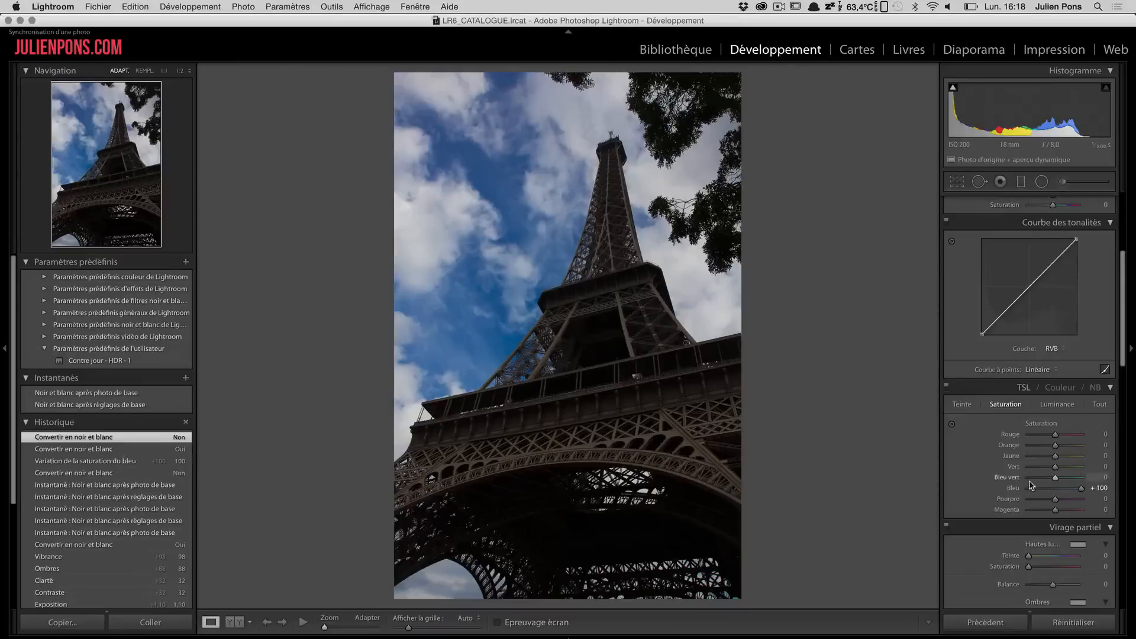
mouse_move(1055, 456)
left_mouse_down()
mouse_move(1076, 456)
mouse_move(1072, 446)
left_mouse_up()
left_click(1057, 404)
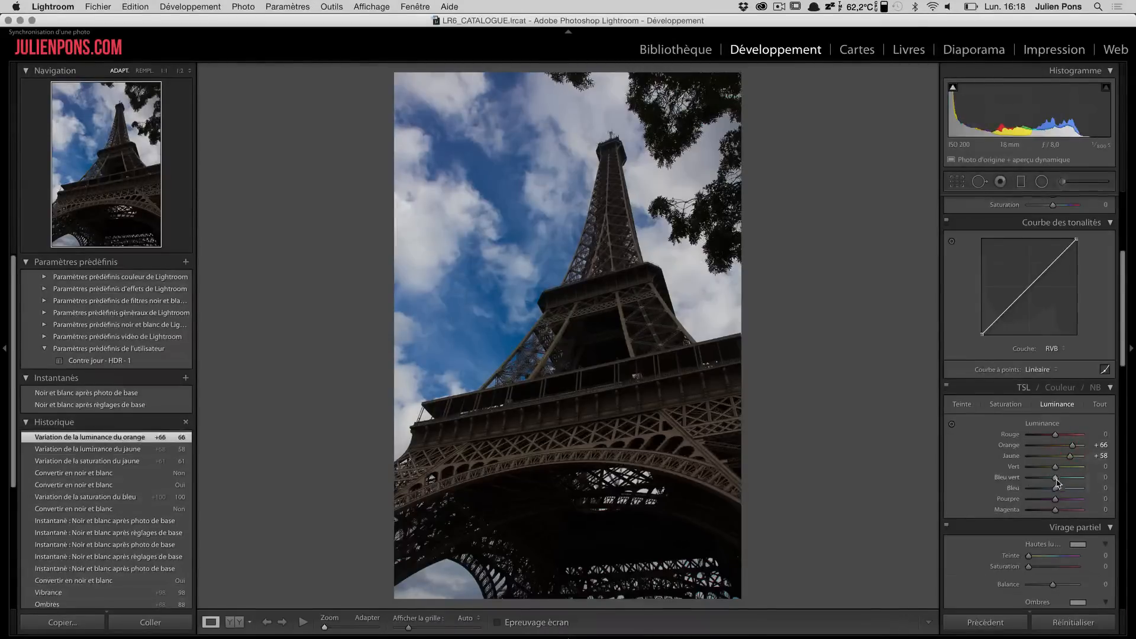
mouse_move(1055, 488)
left_mouse_down()
mouse_move(1083, 491)
mouse_move(1035, 497)
left_mouse_up()
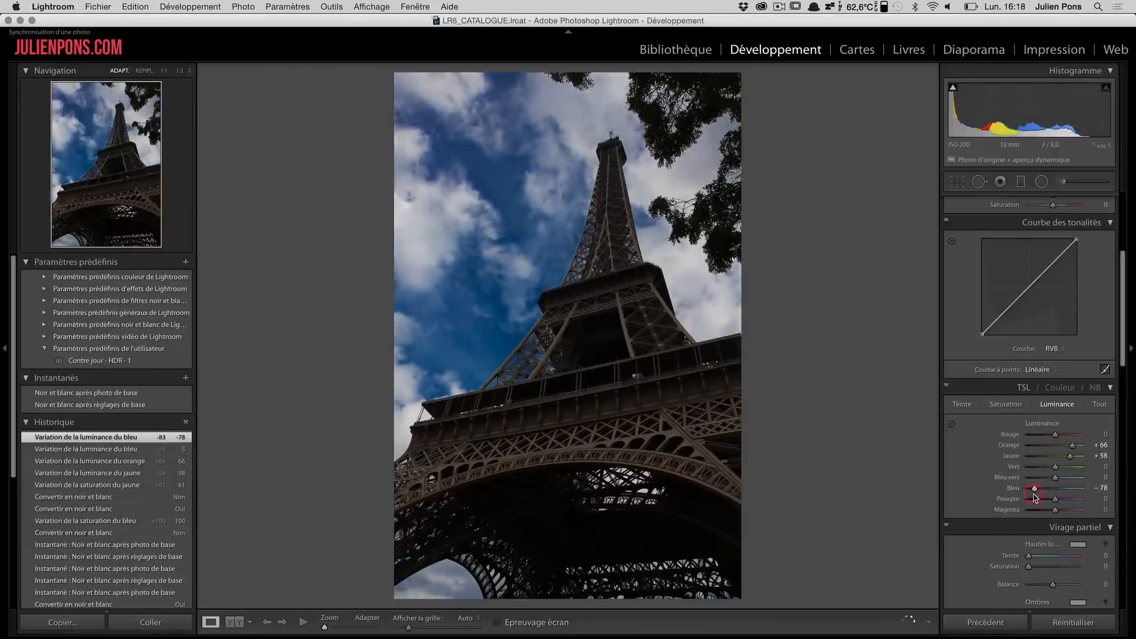
left_click(1095, 387)
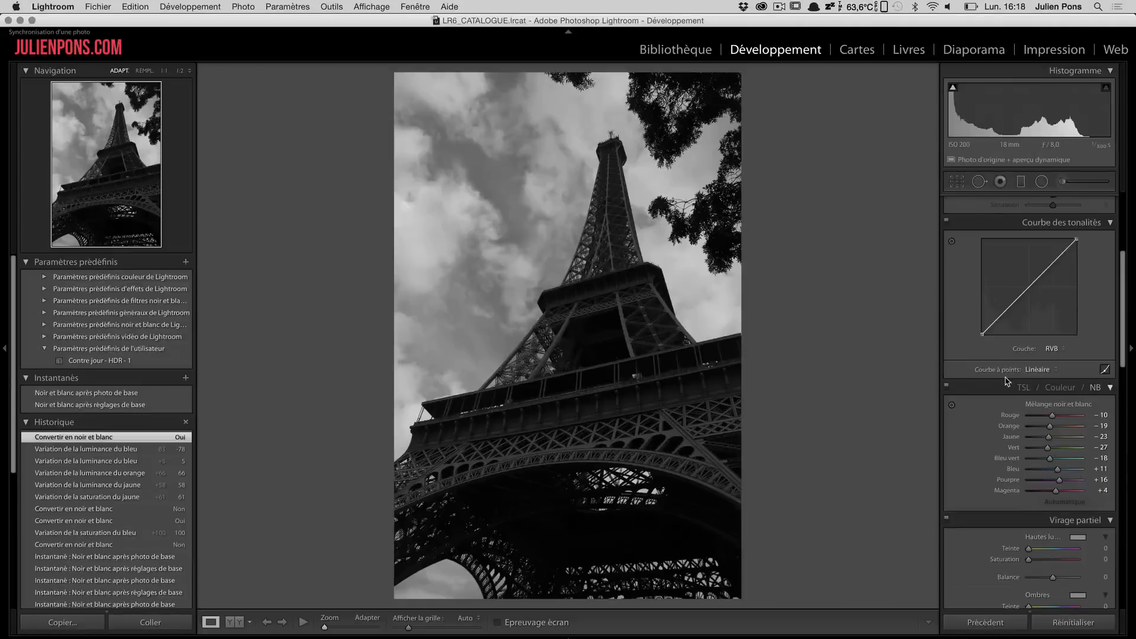
left_click(1023, 388)
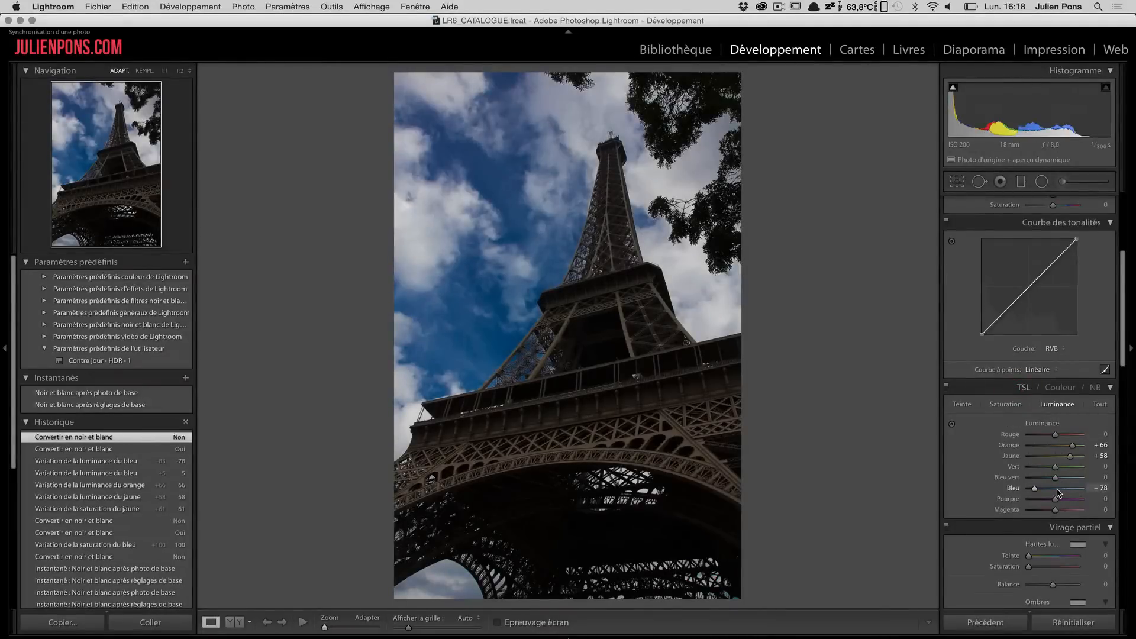
Restore the "Noir et blanc après réglages de base" snapshot and set exposure +0.95, contrast +34, clarity +76 and the blue black-and-white mix −89.
left_click(125, 407)
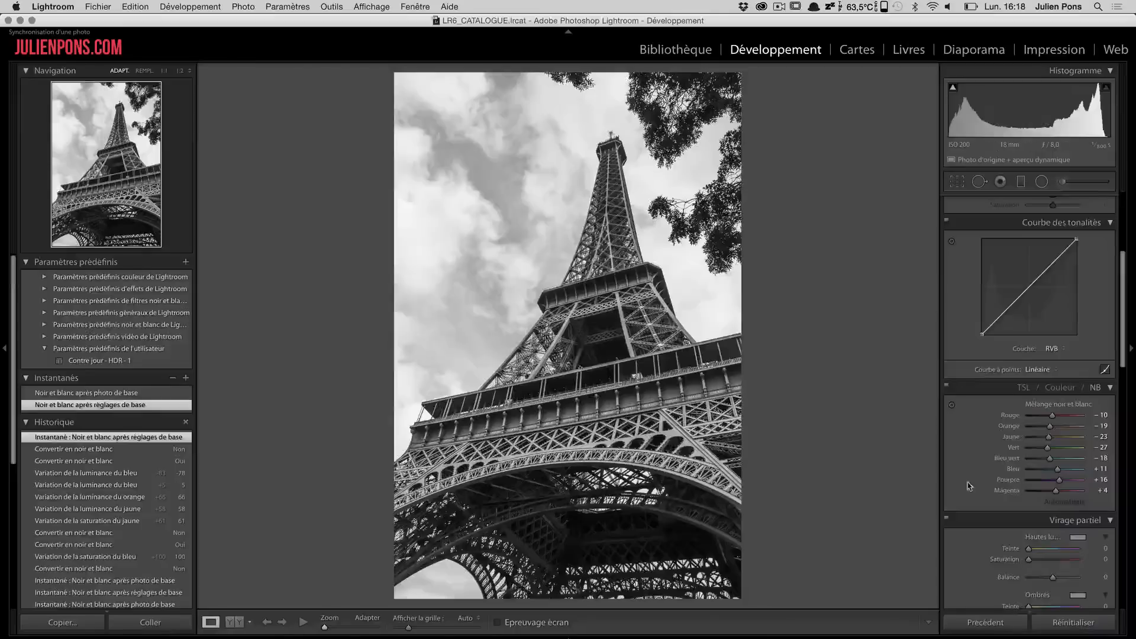
scroll(1050, 515, "up", 5)
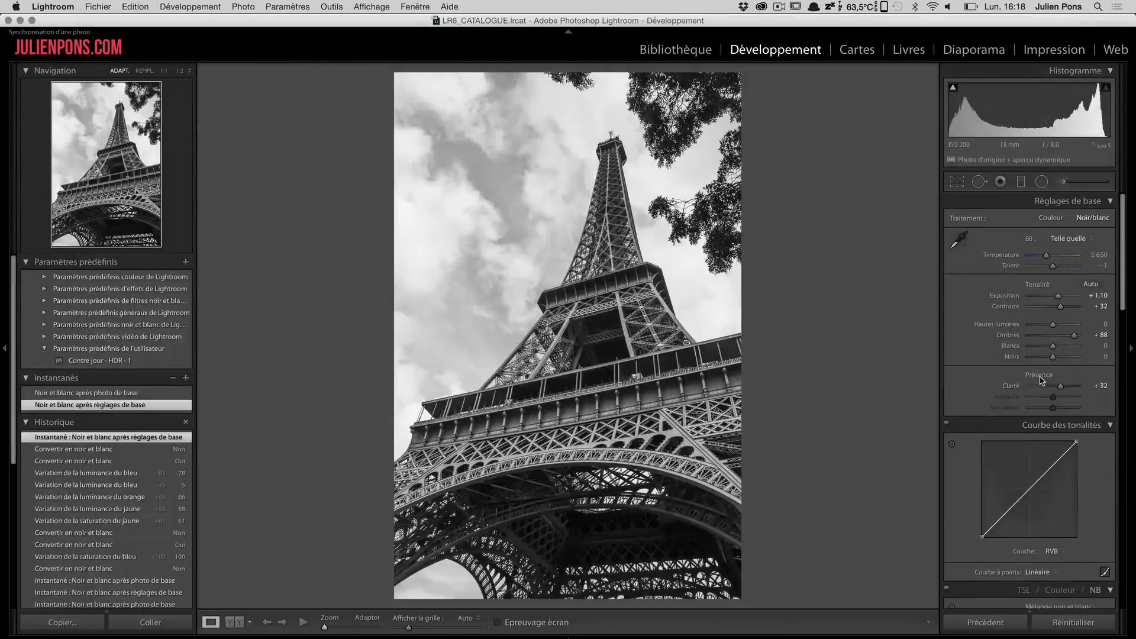
mouse_move(1058, 296)
left_mouse_down()
mouse_move(1049, 299)
mouse_move(1059, 308)
mouse_move(1042, 311)
mouse_move(1060, 317)
mouse_move(1055, 304)
left_mouse_up()
mouse_move(1059, 386)
left_mouse_down()
mouse_move(1047, 388)
mouse_move(1108, 395)
mouse_move(1071, 386)
left_mouse_up()
scroll(1063, 335, "down", 10)
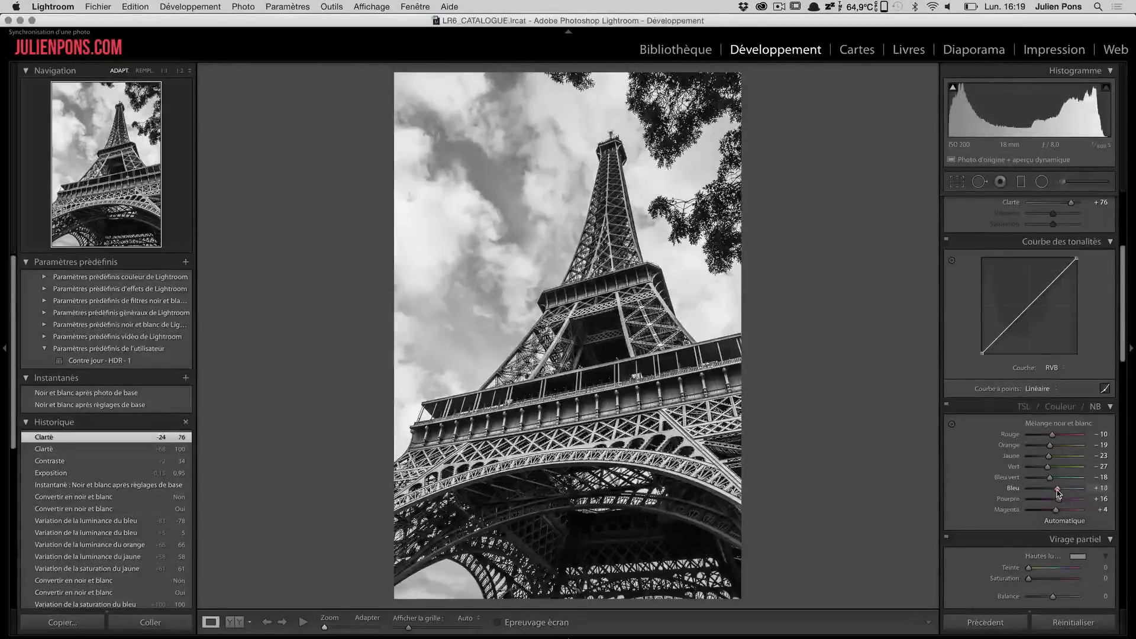
left_click_drag(1057, 489, 1031, 488)
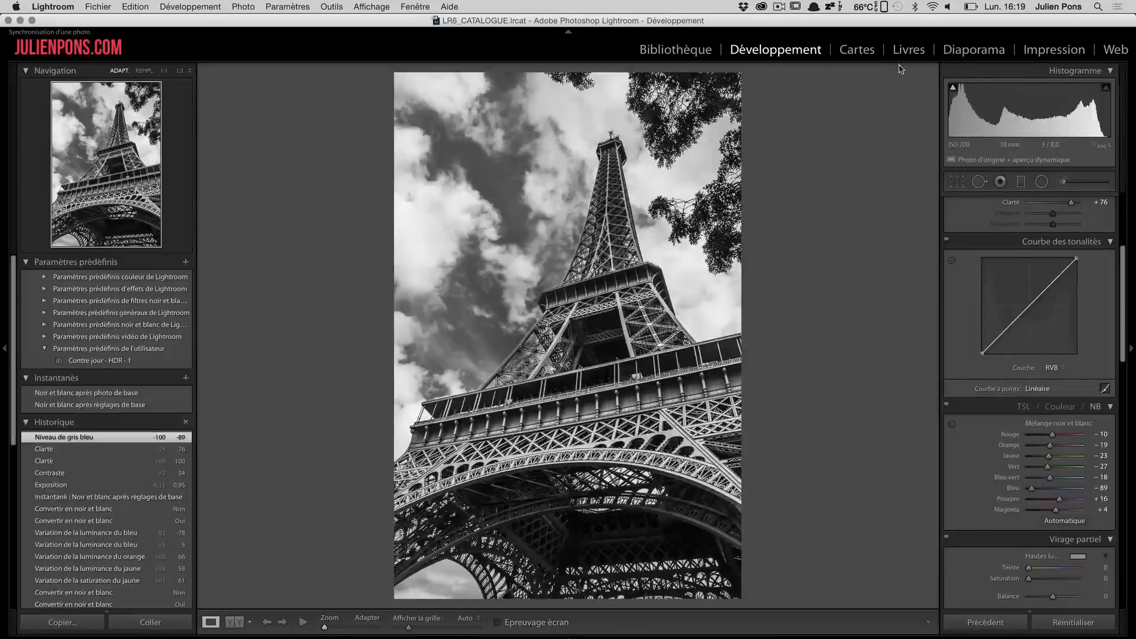
scroll(952, 420, "down", 5)
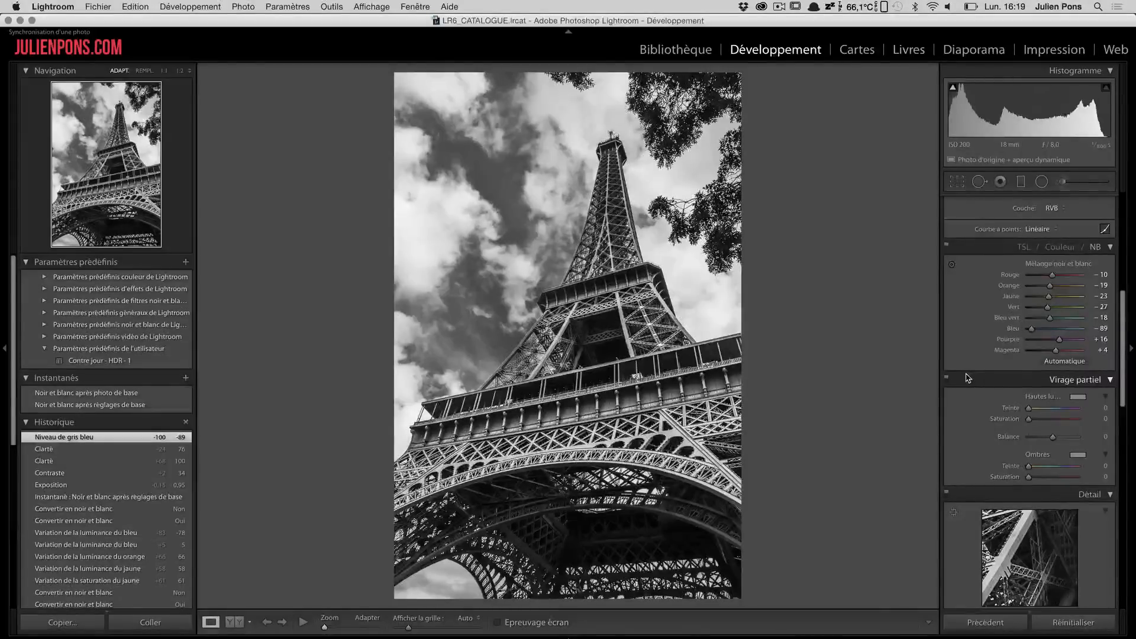
scroll(966, 378, "up", 8)
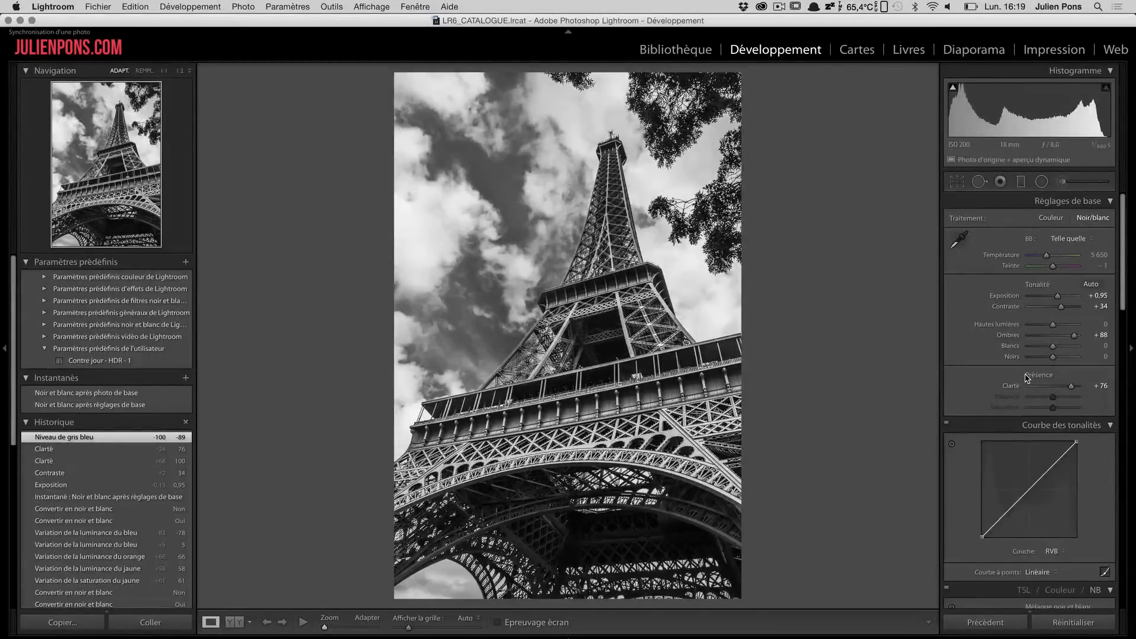
scroll(1030, 365, "down", 10)
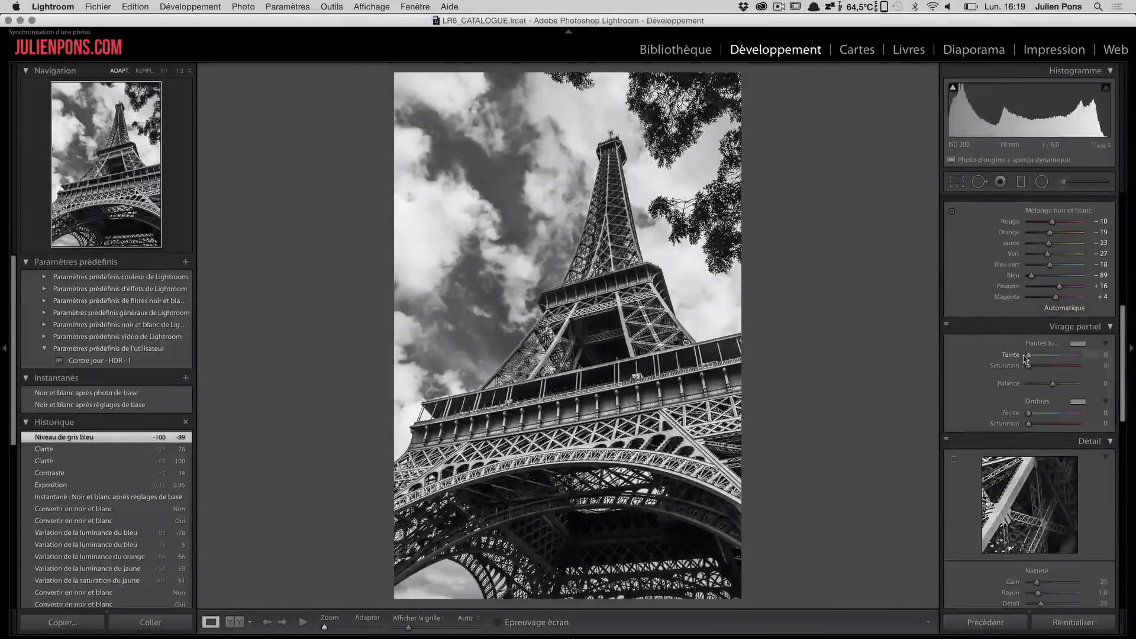
scroll(1025, 358, "up", 8)
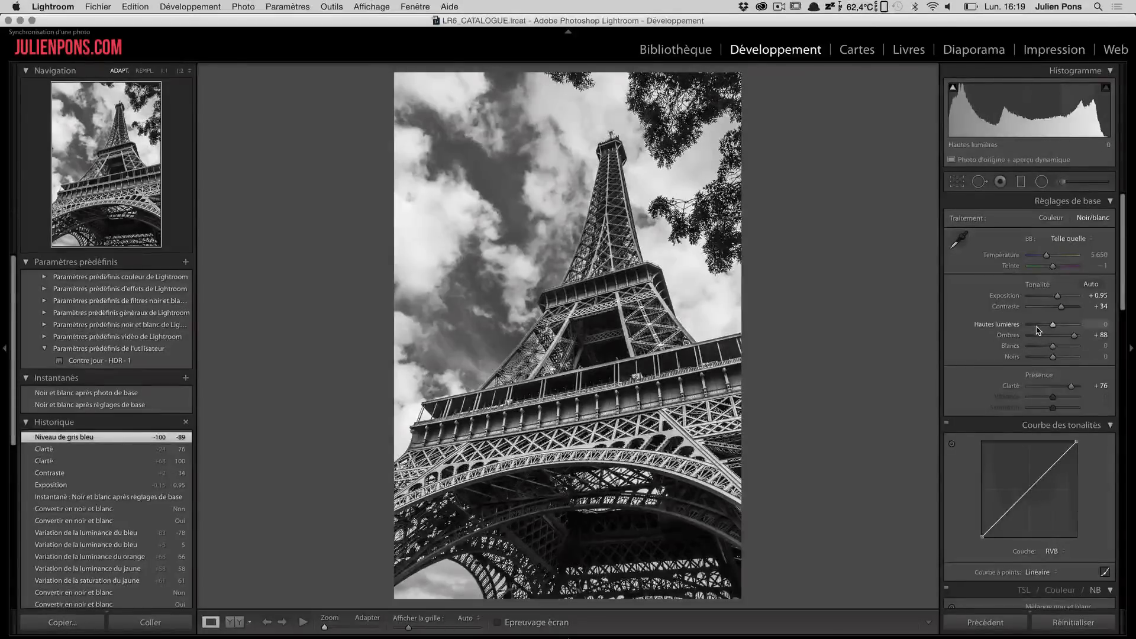
Split-tone the photo with highlights at hue 41, saturation 38, shadows at hue 227, saturation 38, and balance +6.
scroll(1037, 330, "down", 10)
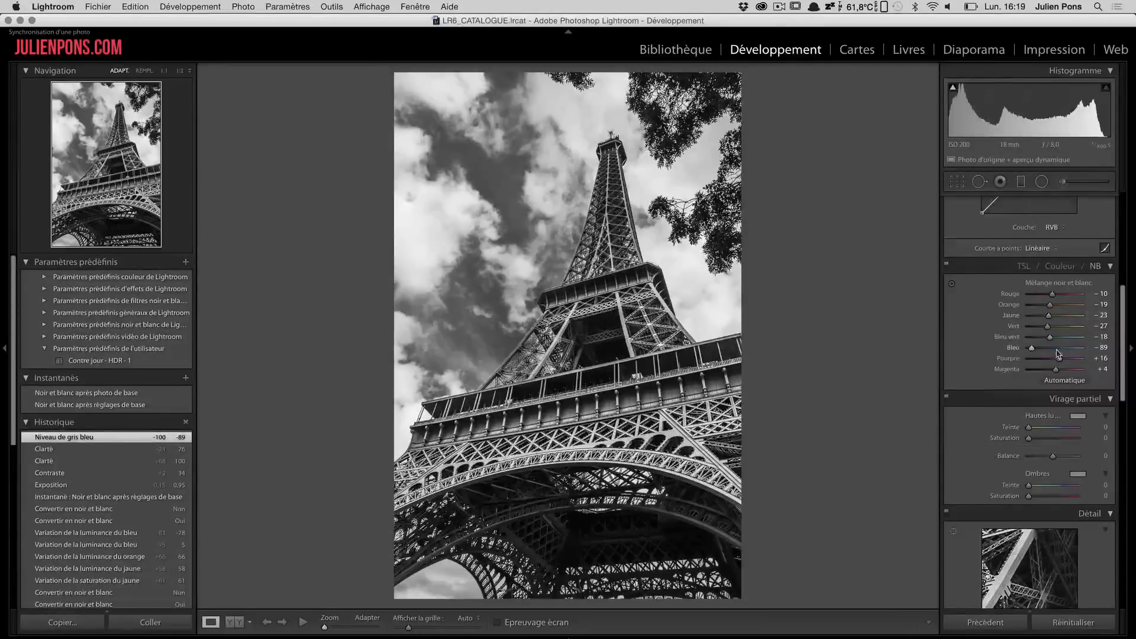
left_click(1044, 425)
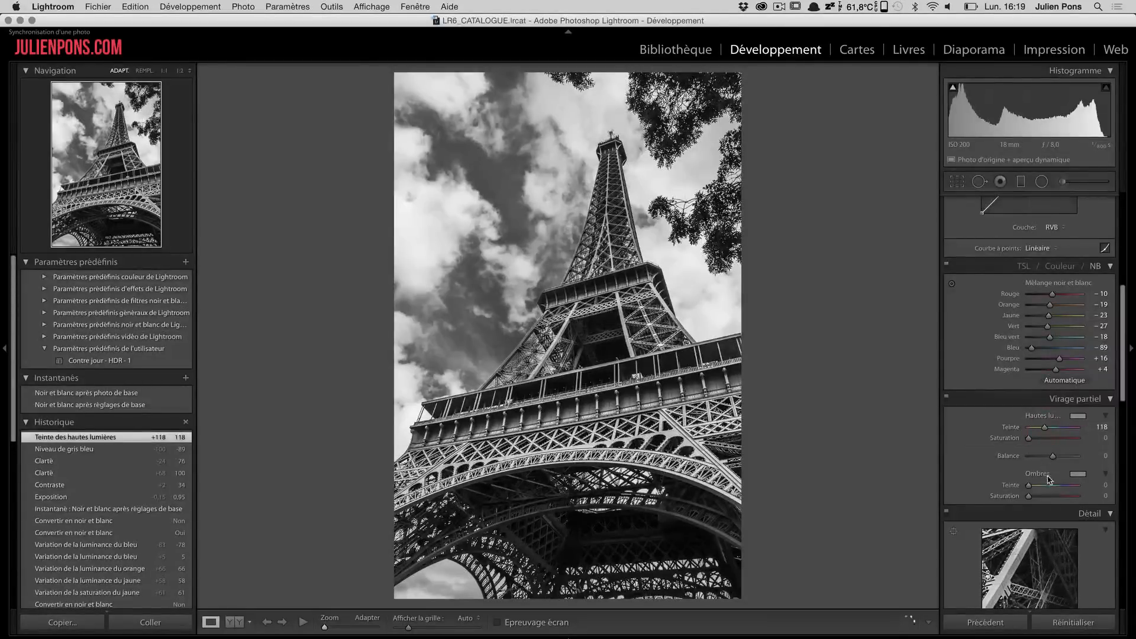
left_click(1058, 486)
left_click_drag(1058, 486, 1039, 495)
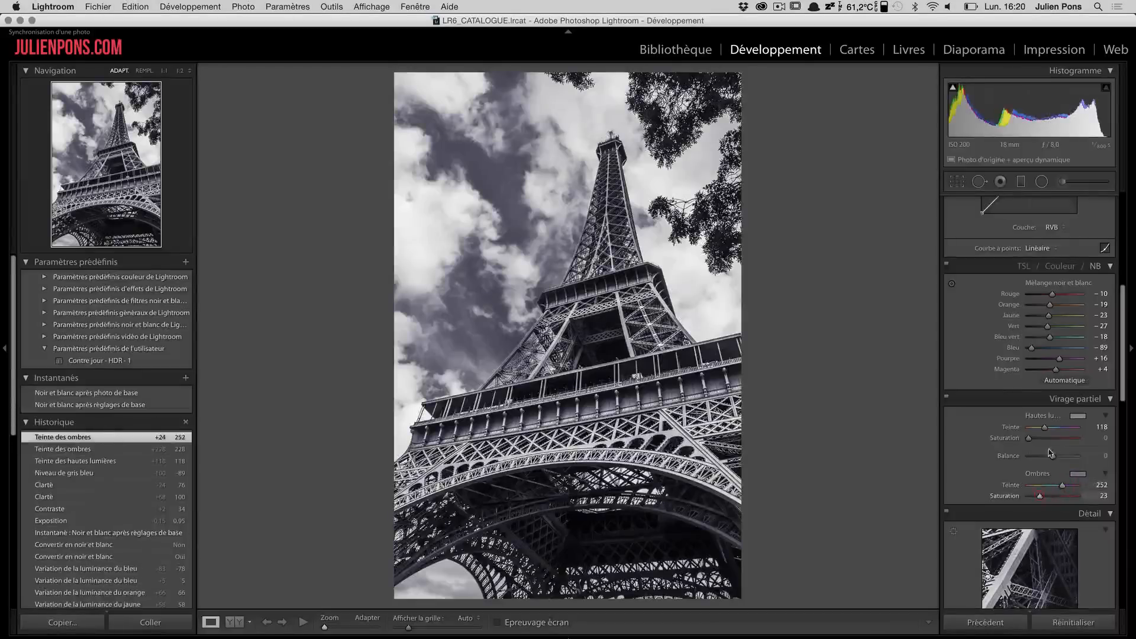
mouse_move(1029, 438)
left_mouse_down()
mouse_move(1048, 441)
mouse_move(1036, 436)
left_mouse_up()
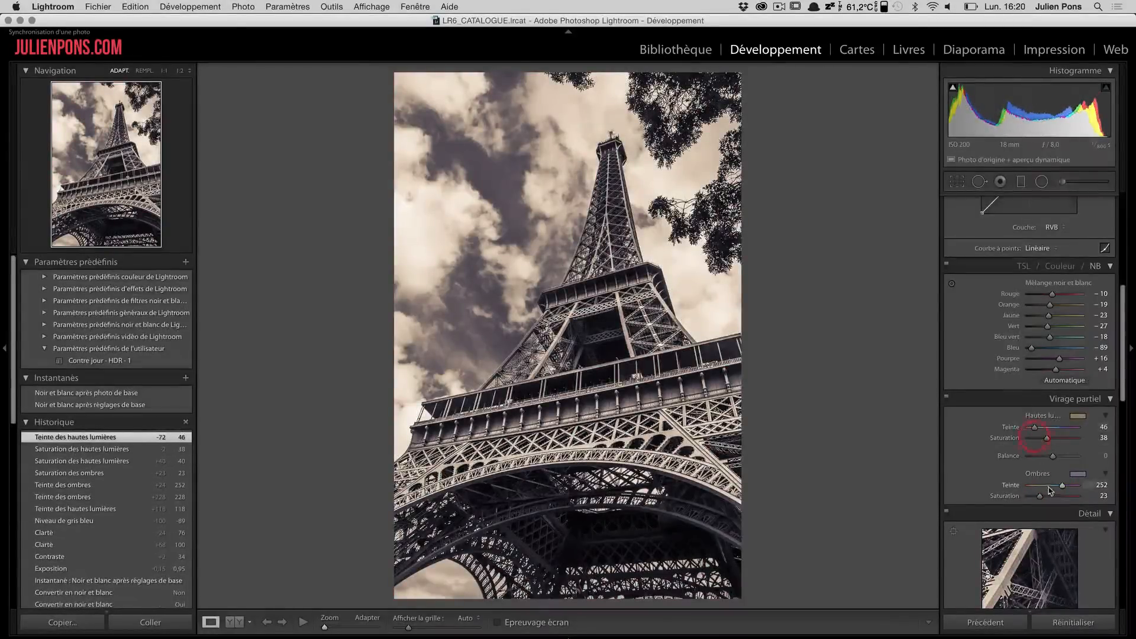
mouse_move(1061, 485)
left_mouse_down()
mouse_move(1043, 495)
mouse_move(1058, 485)
left_mouse_up()
left_click_drag(1035, 427, 1055, 471)
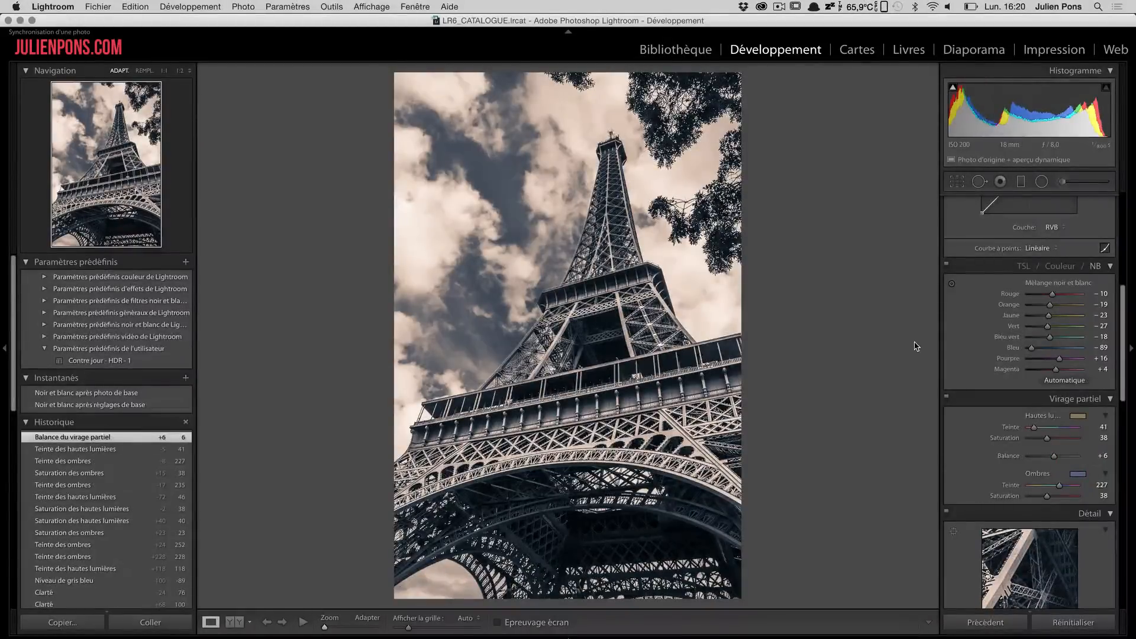
Enable the lens profile correction and chromatic aberration removal for the Eiffel Tower photo.
scroll(1027, 451, "down", 5)
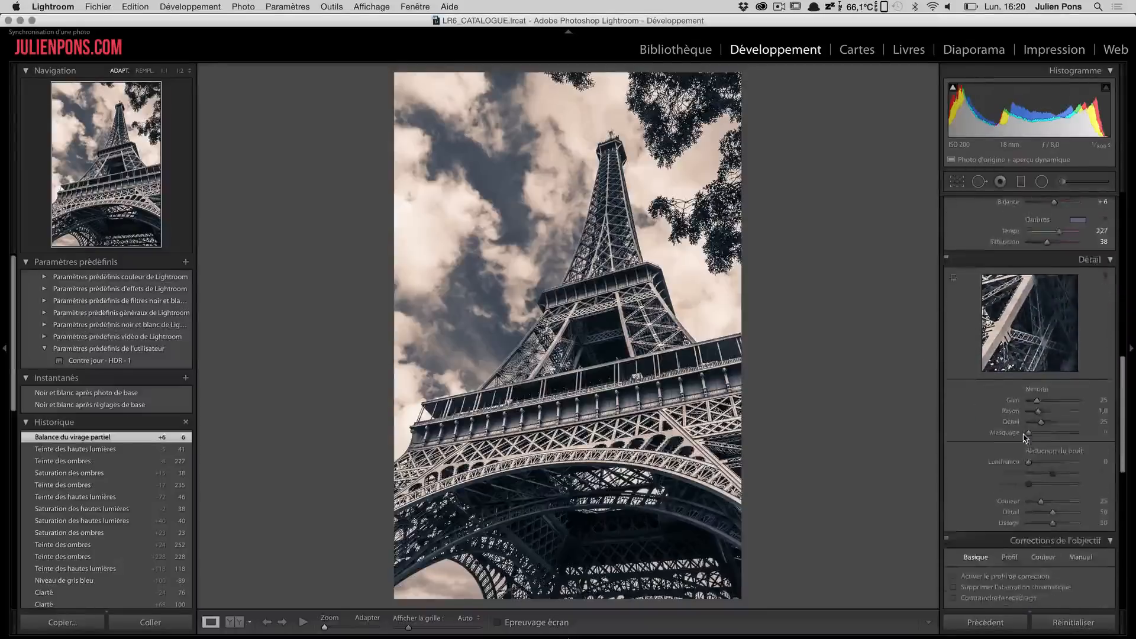
scroll(1026, 438, "down", 3)
left_click(987, 453)
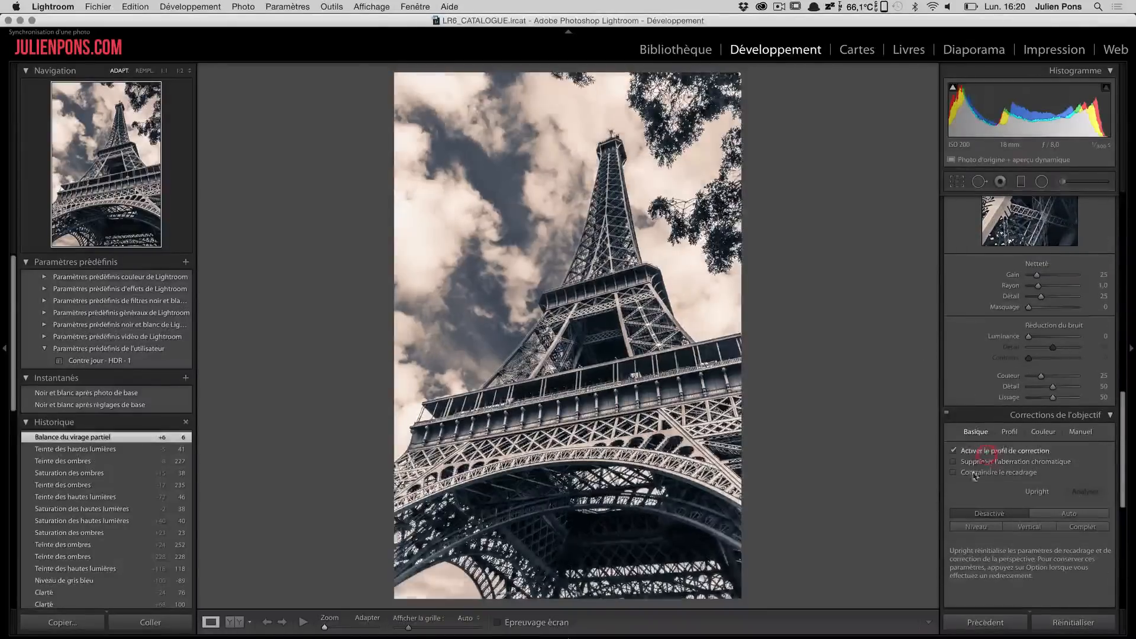
left_click(976, 461)
scroll(1041, 473, "down", 3)
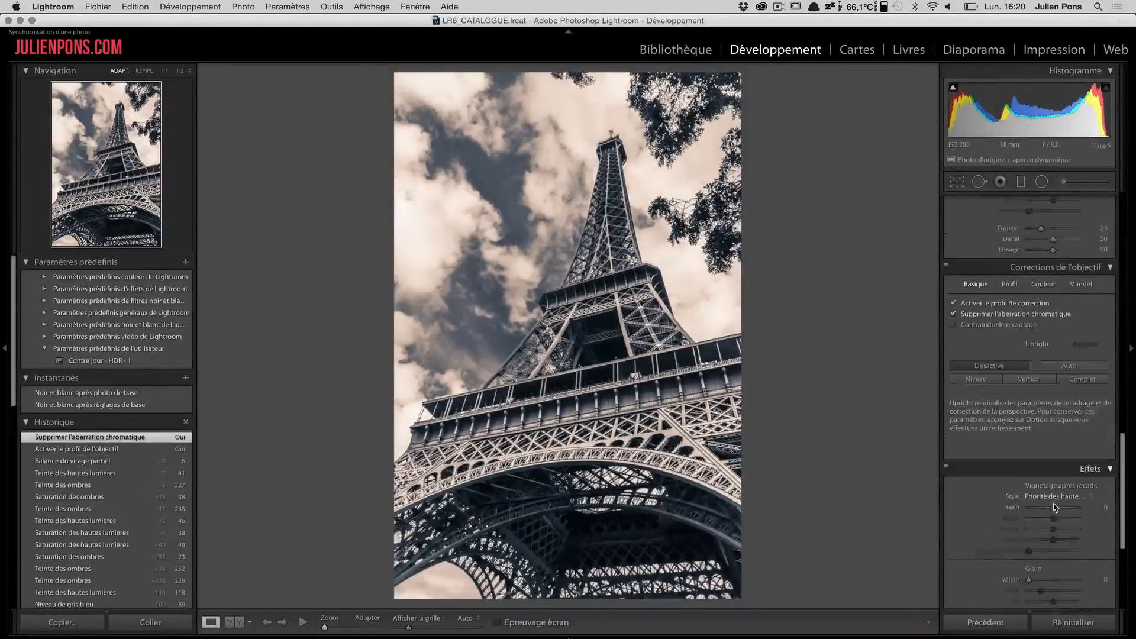
Add a post-crop vignette with an amount of −22 to the Eiffel Tower photo.
scroll(1056, 507, "down", 2)
scroll(1052, 444, "down", 2)
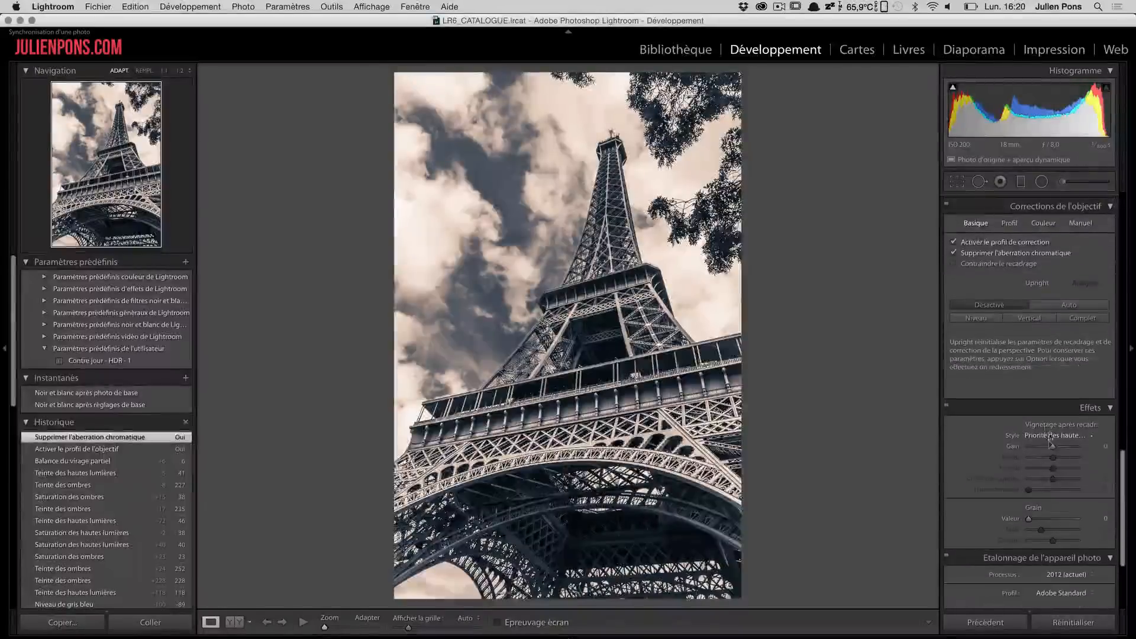
left_click_drag(1051, 446, 1043, 454)
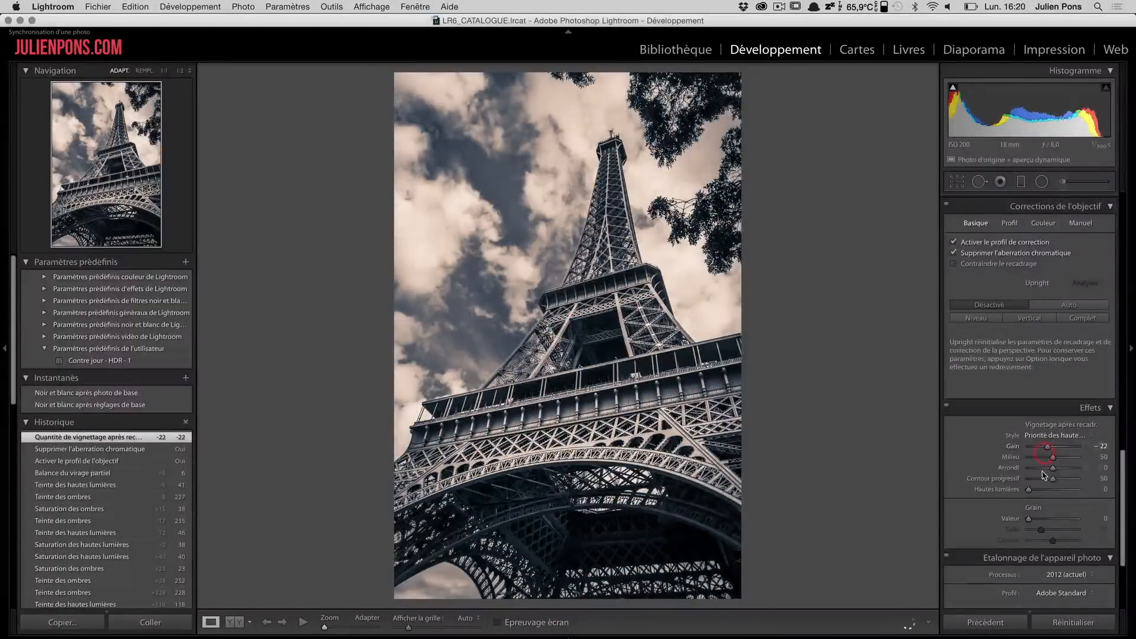
Save the current settings as a snapshot named "Version vintage 1".
scroll(1044, 473, "up", 7)
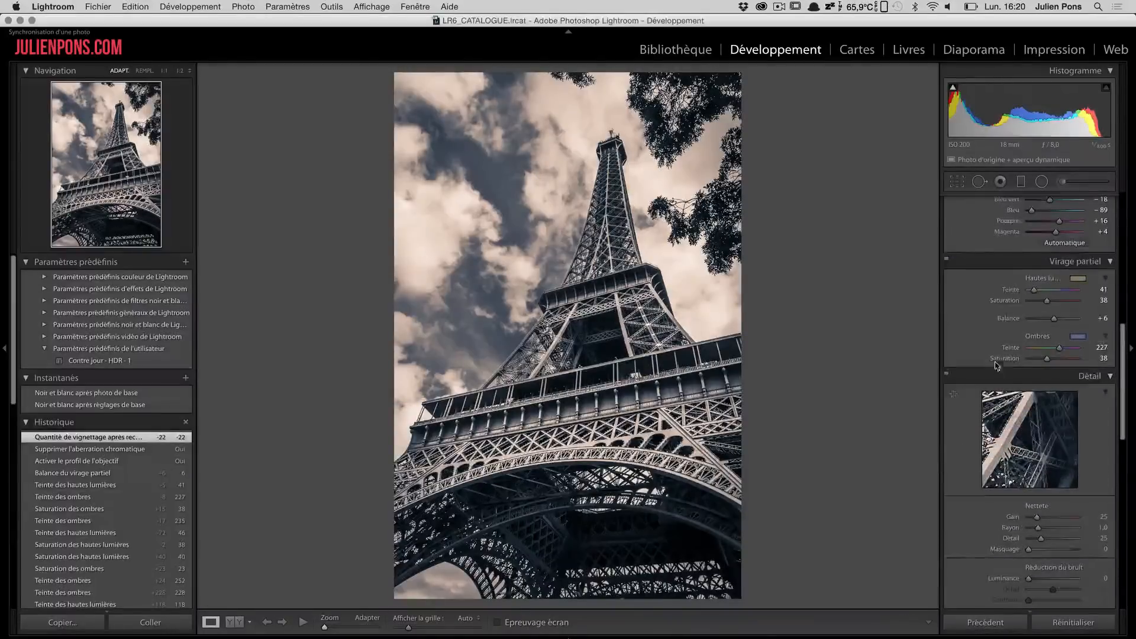
scroll(996, 365, "up", 3)
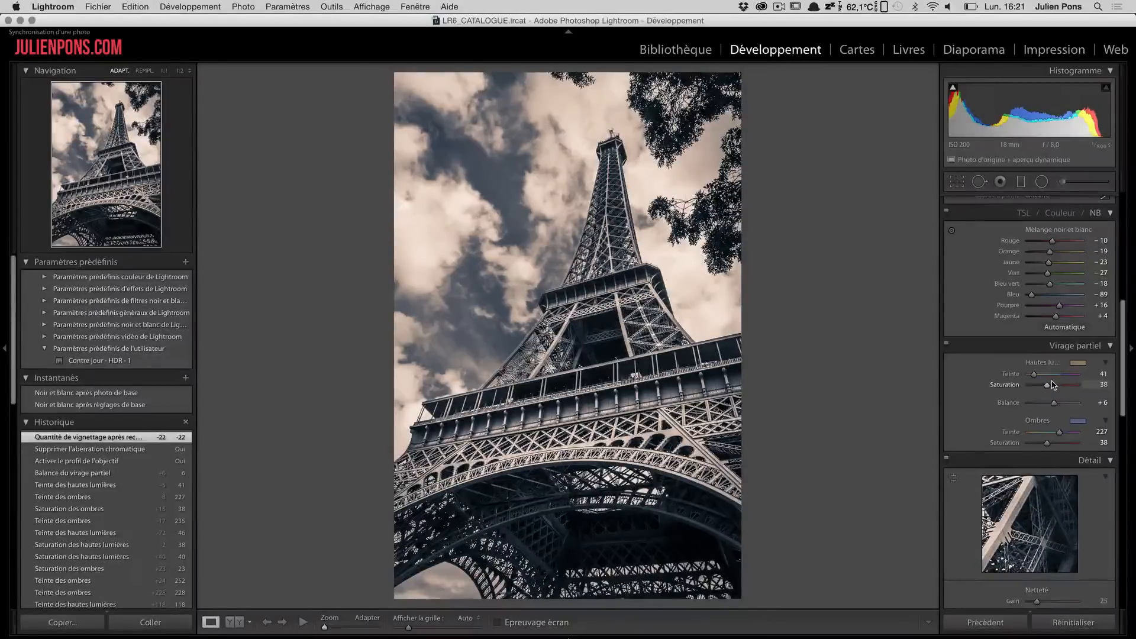
left_click(185, 377)
type("Vers")
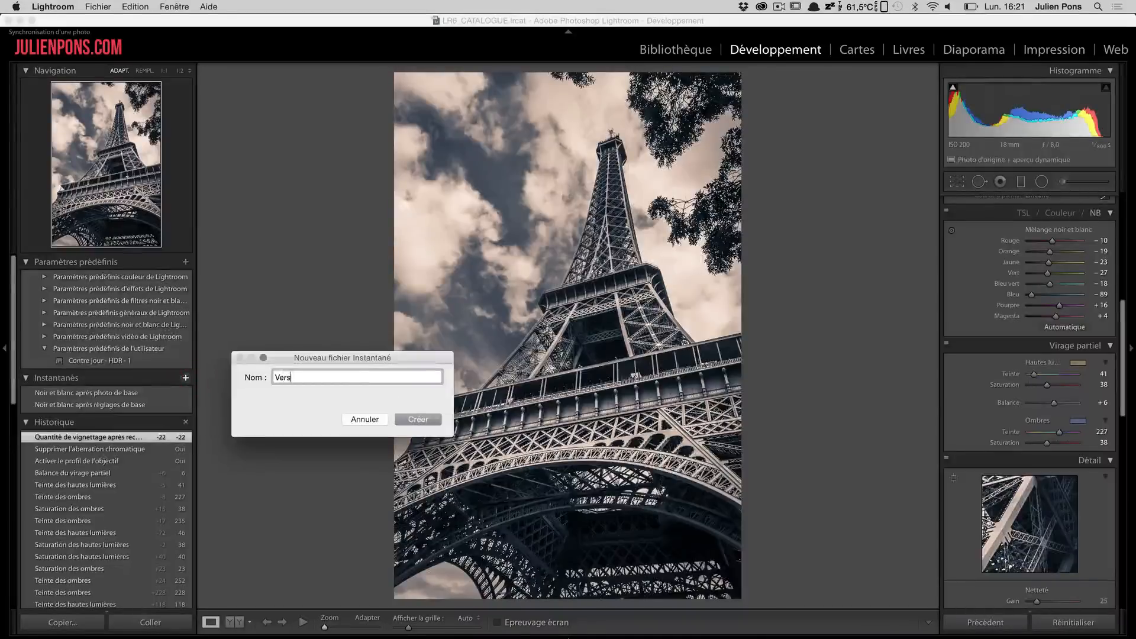
type("ion vintage 1")
key("Return")
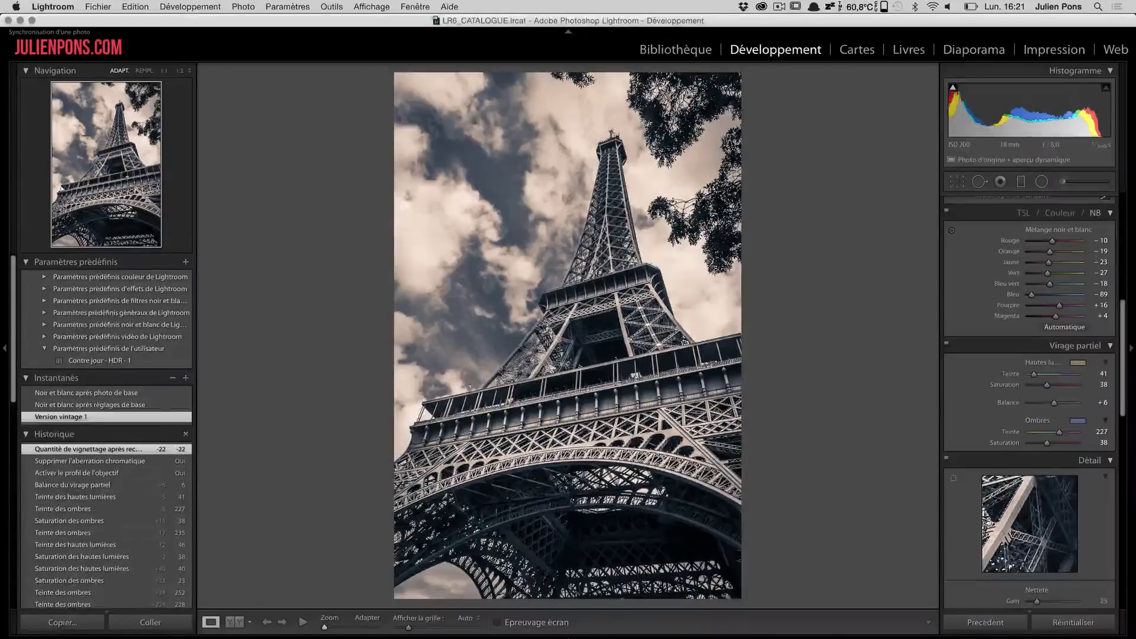
Reset the split-toning highlight and shadow saturations to 0 and slightly raise the black point of the blue channel's tone curve.
double_click(1046, 385)
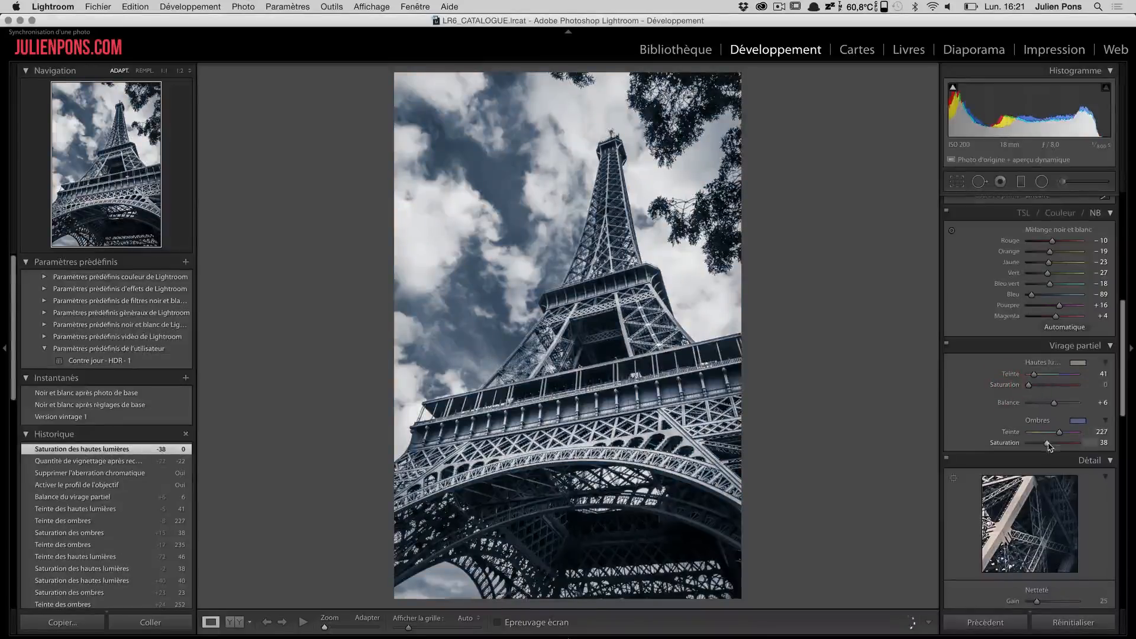
double_click(1004, 443)
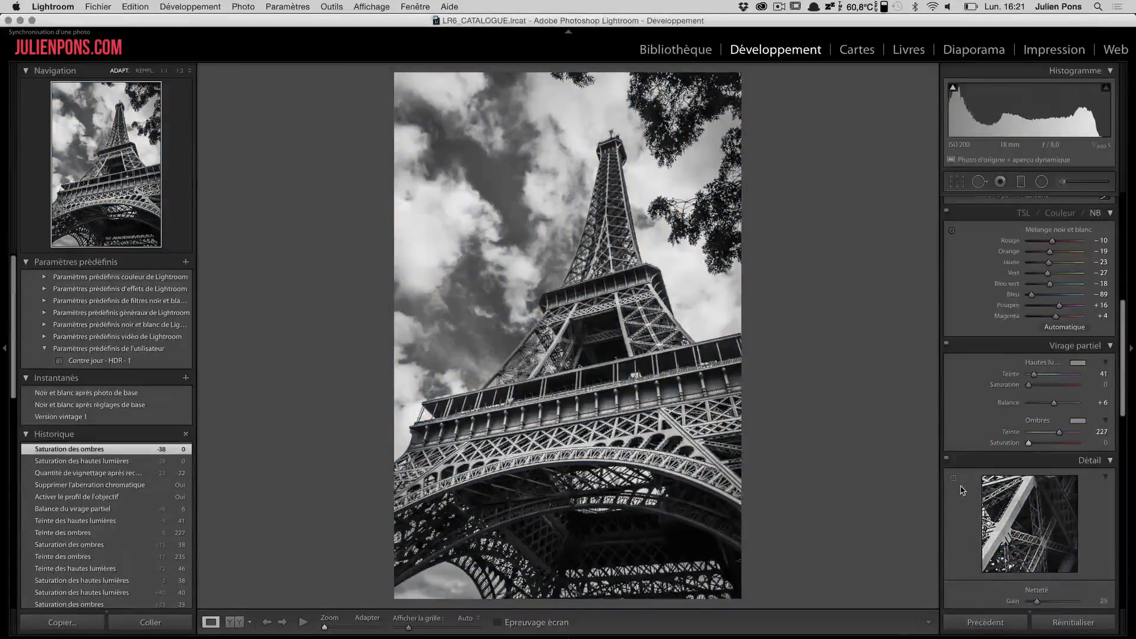
scroll(1018, 494, "up", 8)
scroll(1018, 494, "up", 2)
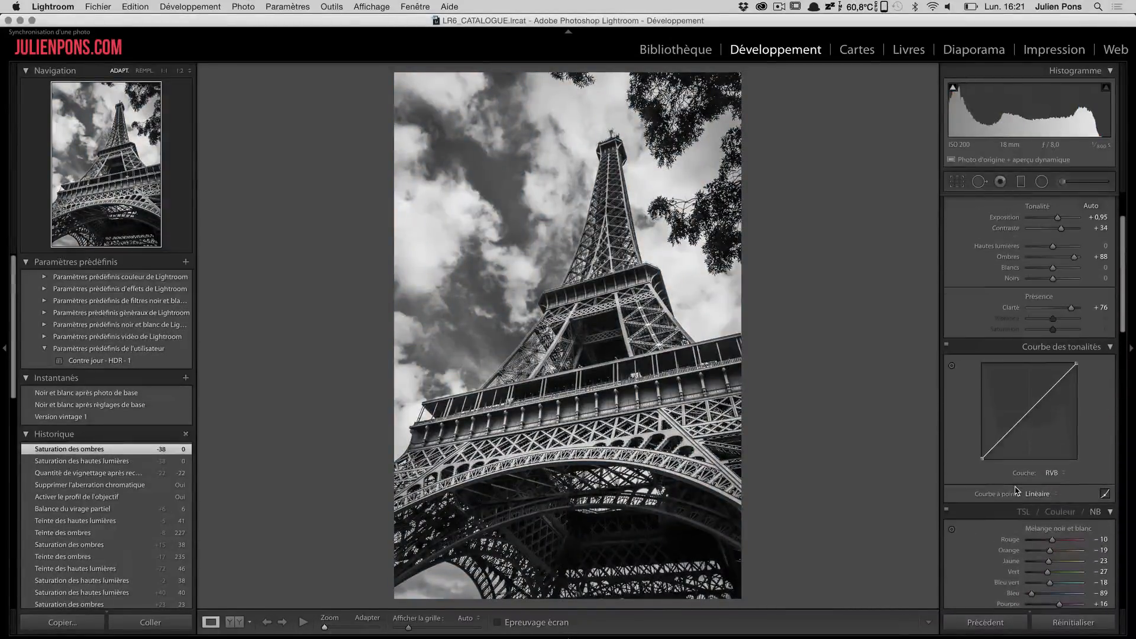
left_click(1055, 474)
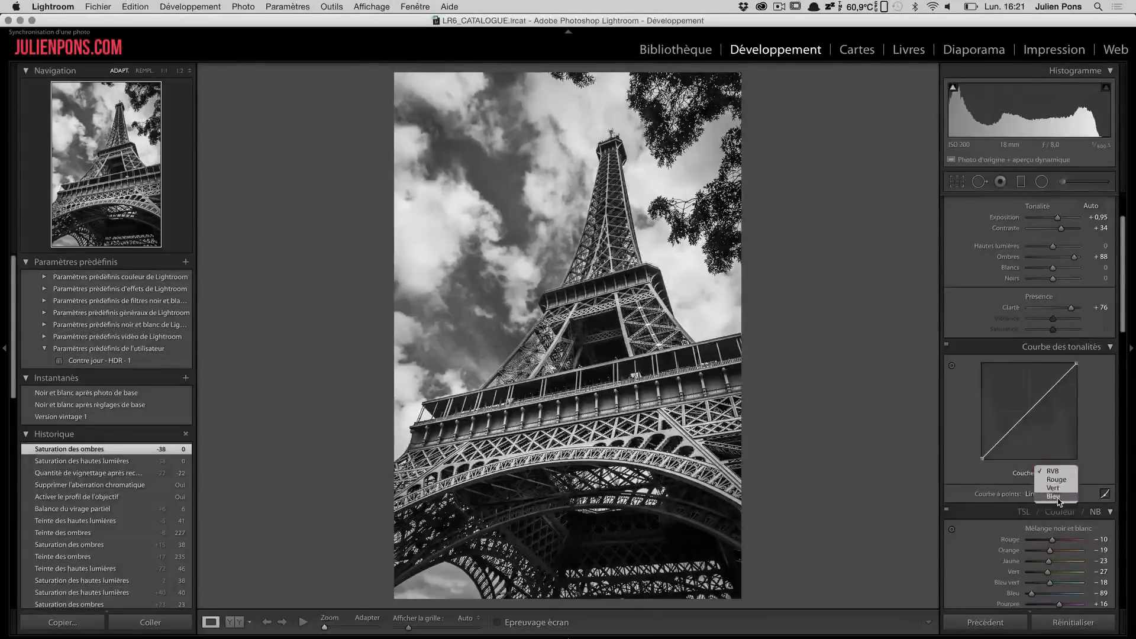
left_click(1057, 496)
left_click_drag(982, 460, 983, 455)
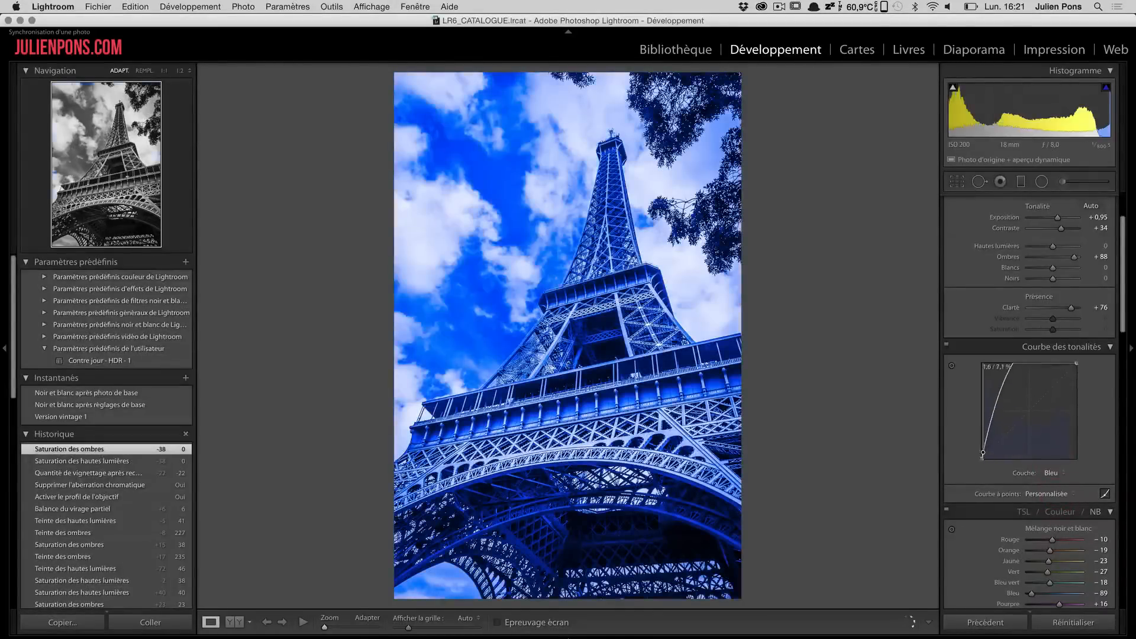
key("super+z")
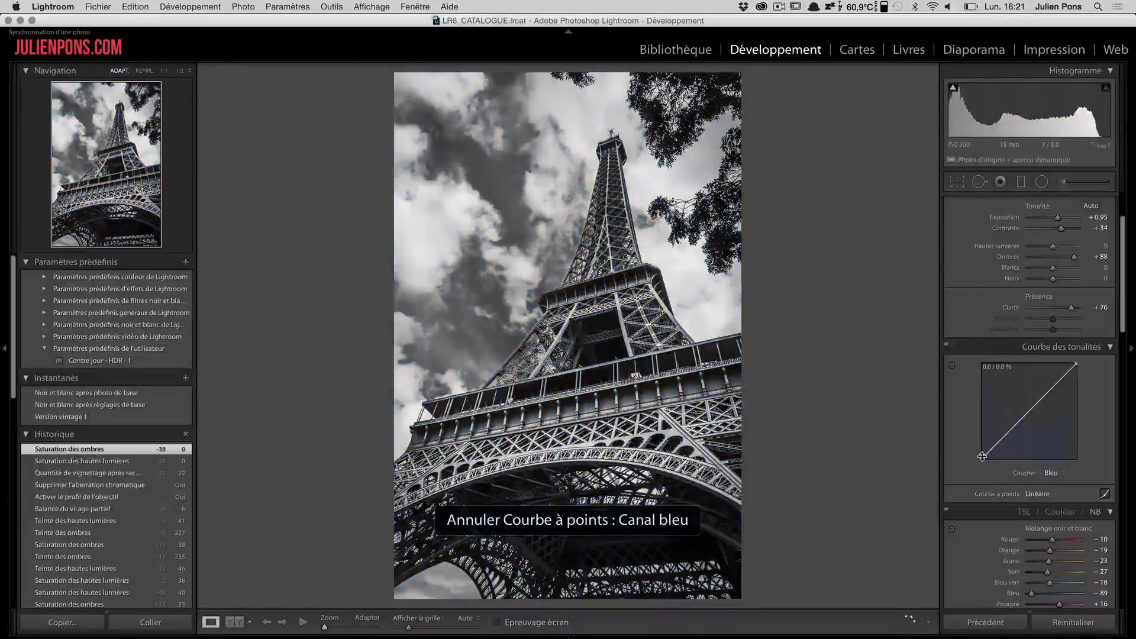
left_click_drag(982, 454, 987, 438)
key("super+z")
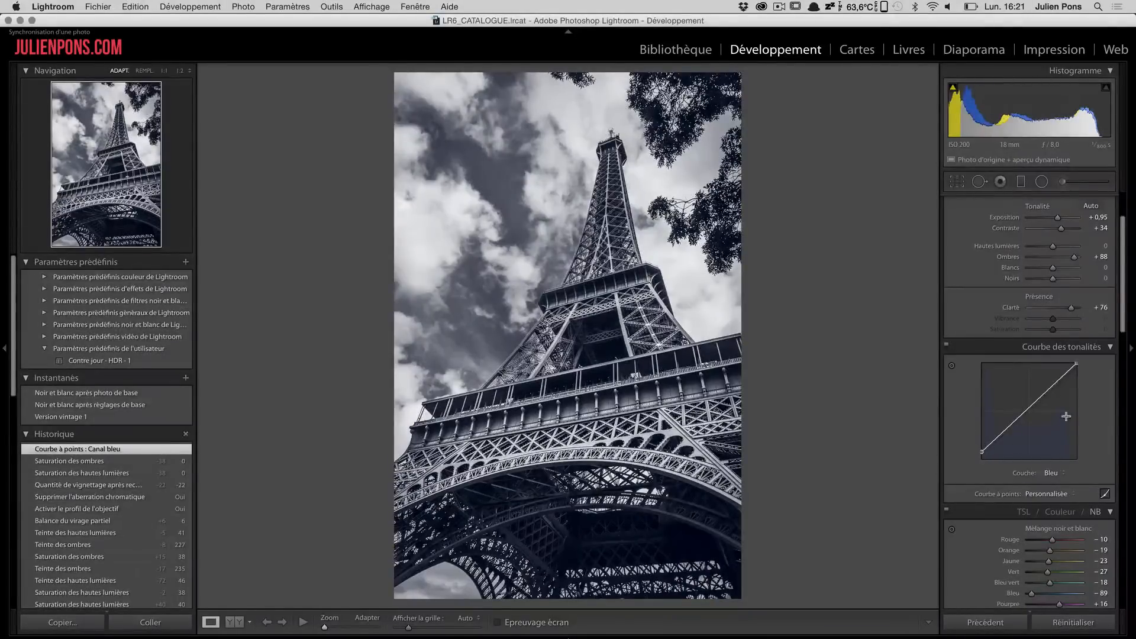
Shape the red channel's tone curve into an S by raising the highlights and lowering the shadows.
left_click(1059, 474)
left_click(1065, 454)
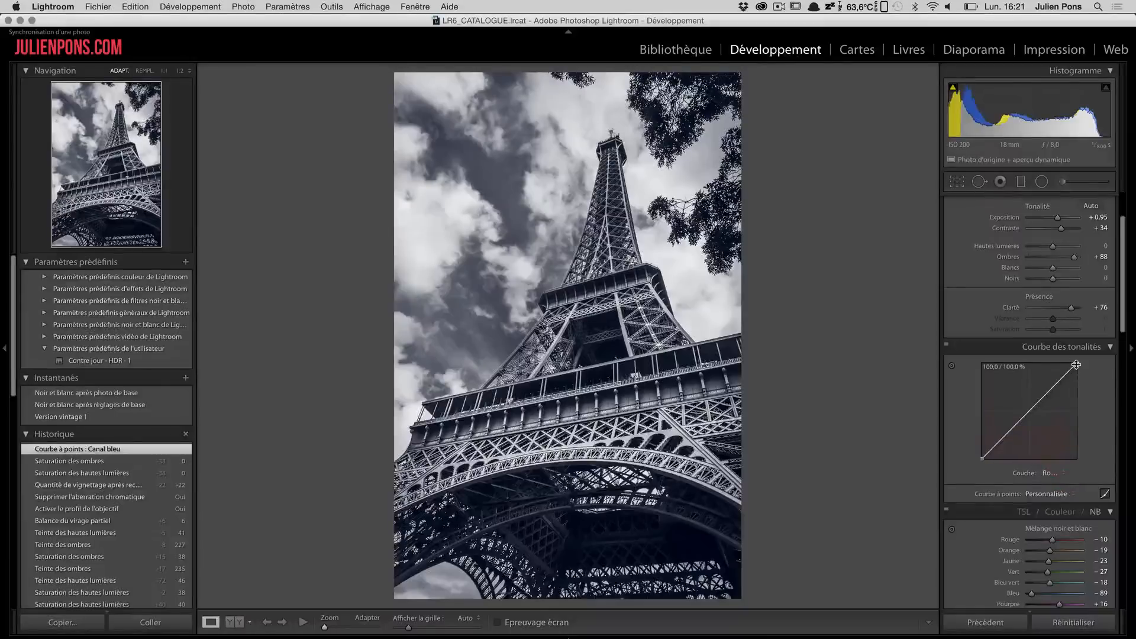
left_click_drag(1073, 363, 1049, 383)
left_click_drag(1011, 430, 1007, 437)
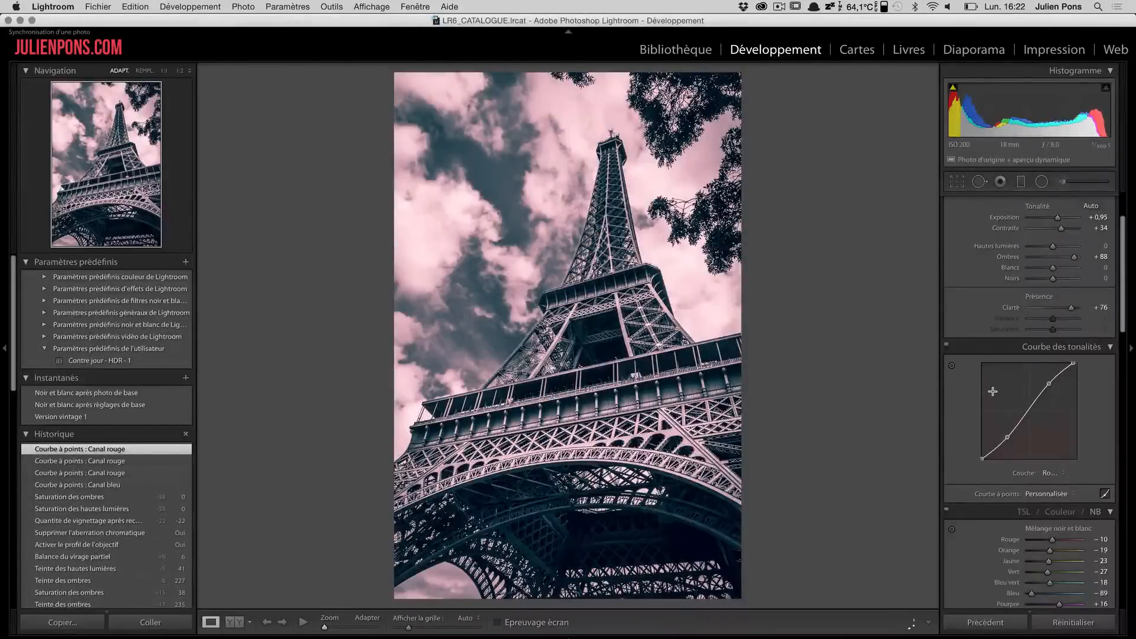
On the blue channel's tone curve, add a point in the shadows and pull the highlights down.
left_click(1052, 473)
left_click(1064, 487)
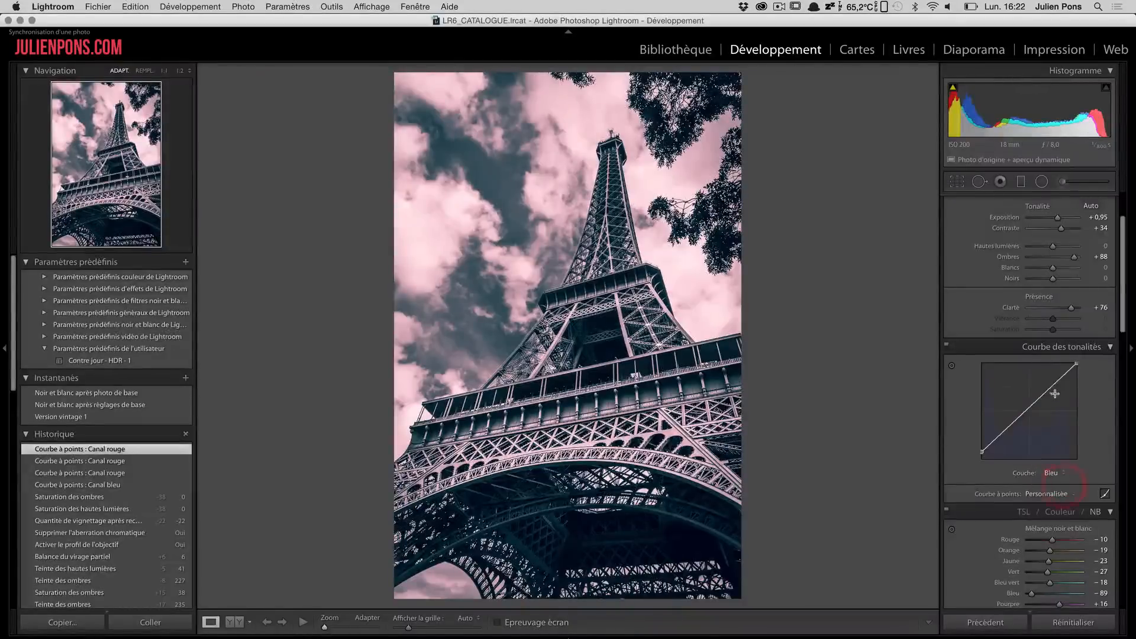
left_click(1000, 434)
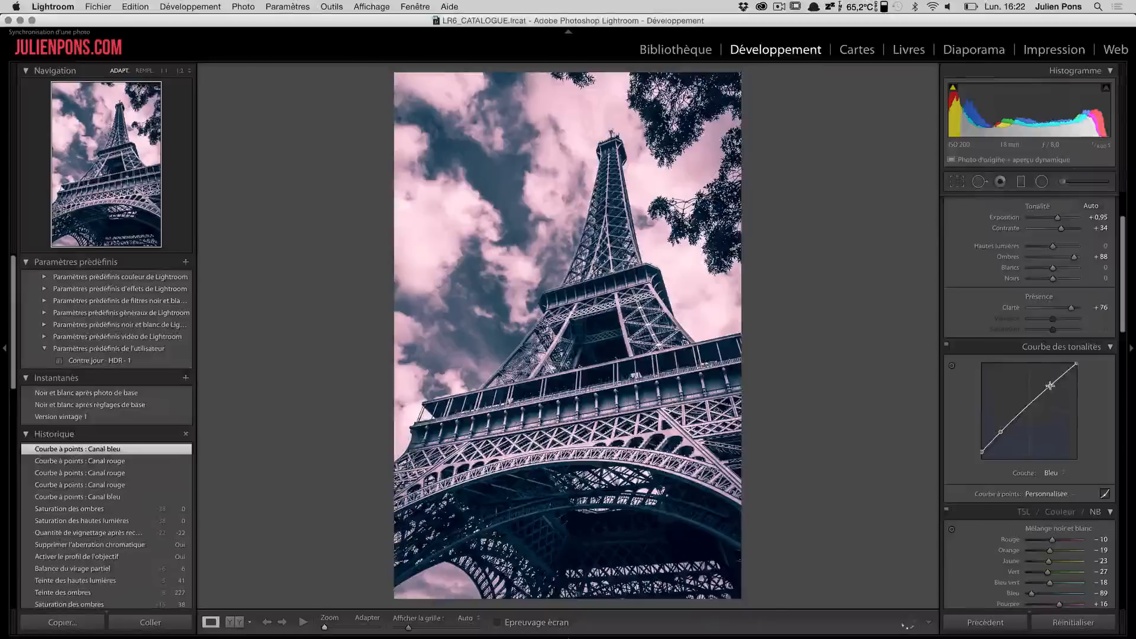
left_click_drag(1049, 391, 1052, 390)
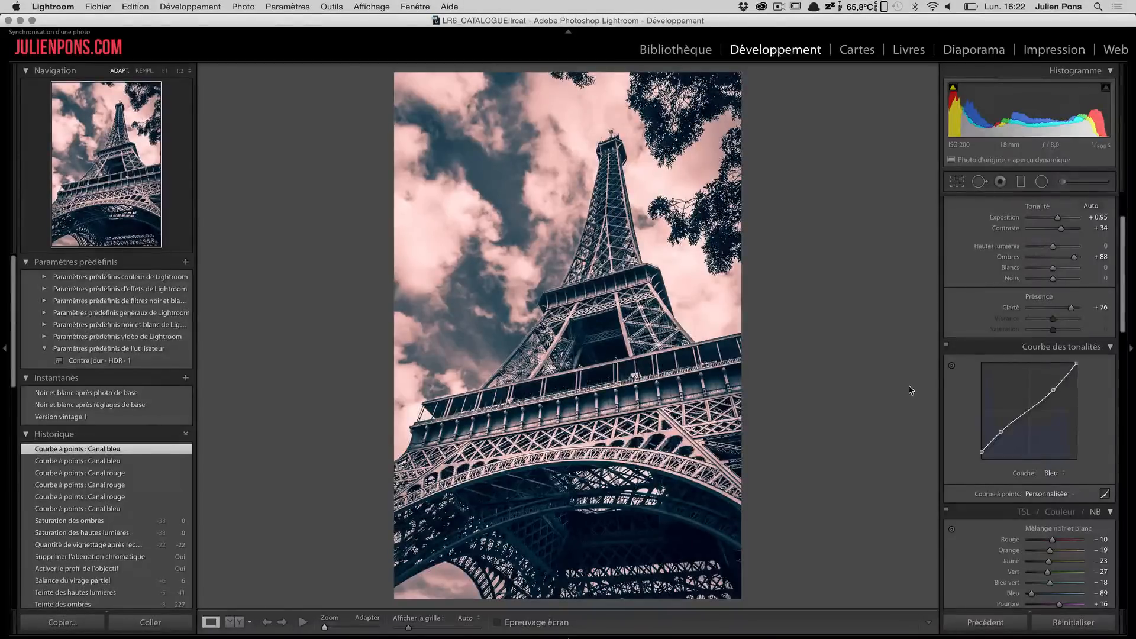
Save the tone-curve look as a snapshot named "Version vintage 2".
left_click(185, 378)
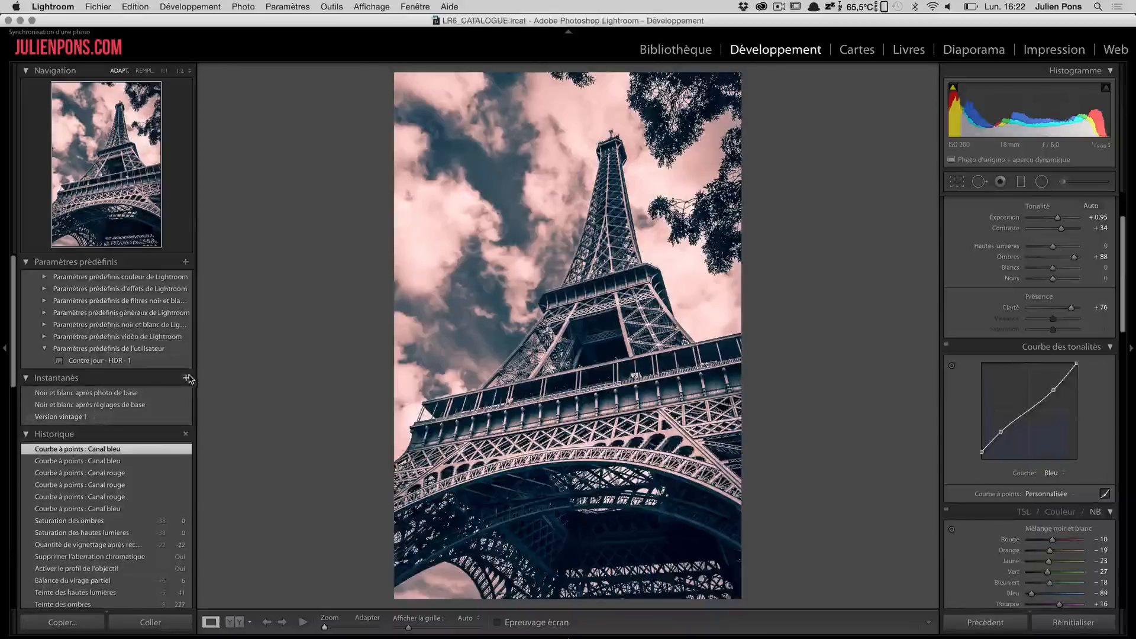
type("Version vin")
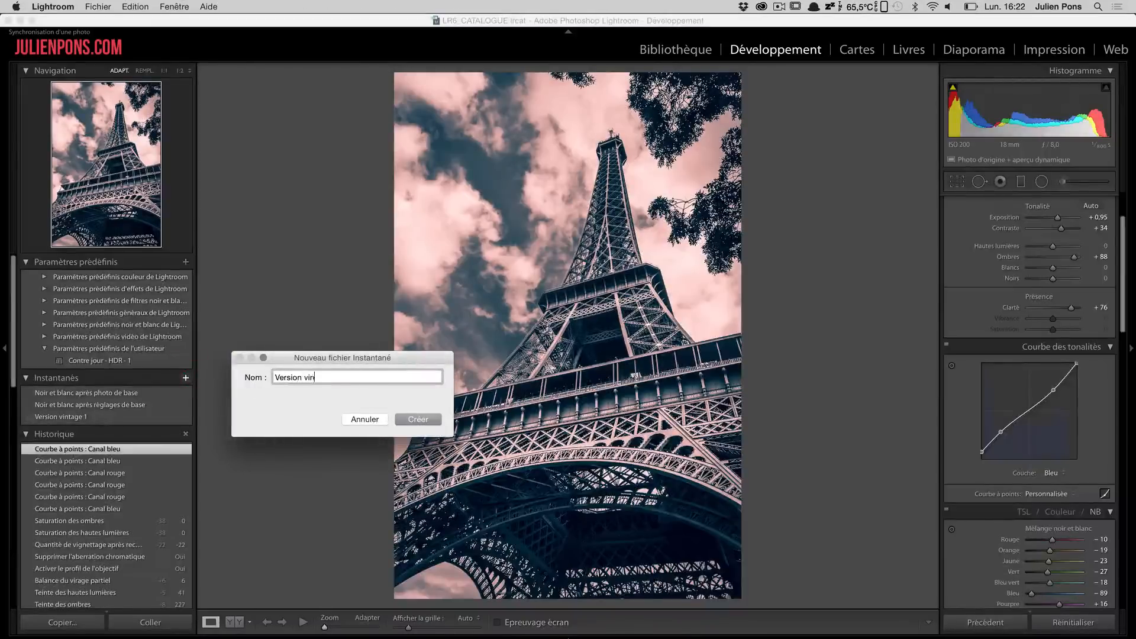
type("tage 2")
key("Return")
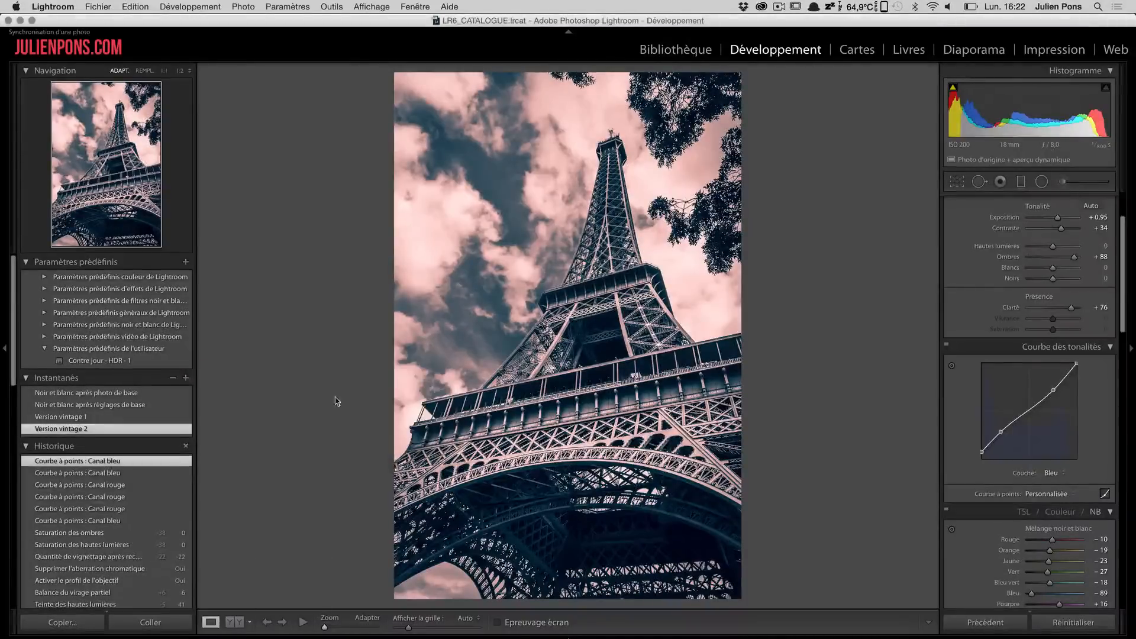
Compare the two vintage snapshots with each other and with both black-and-white snapshots, ending on "Version vintage 2".
left_click(115, 417)
left_click(114, 429)
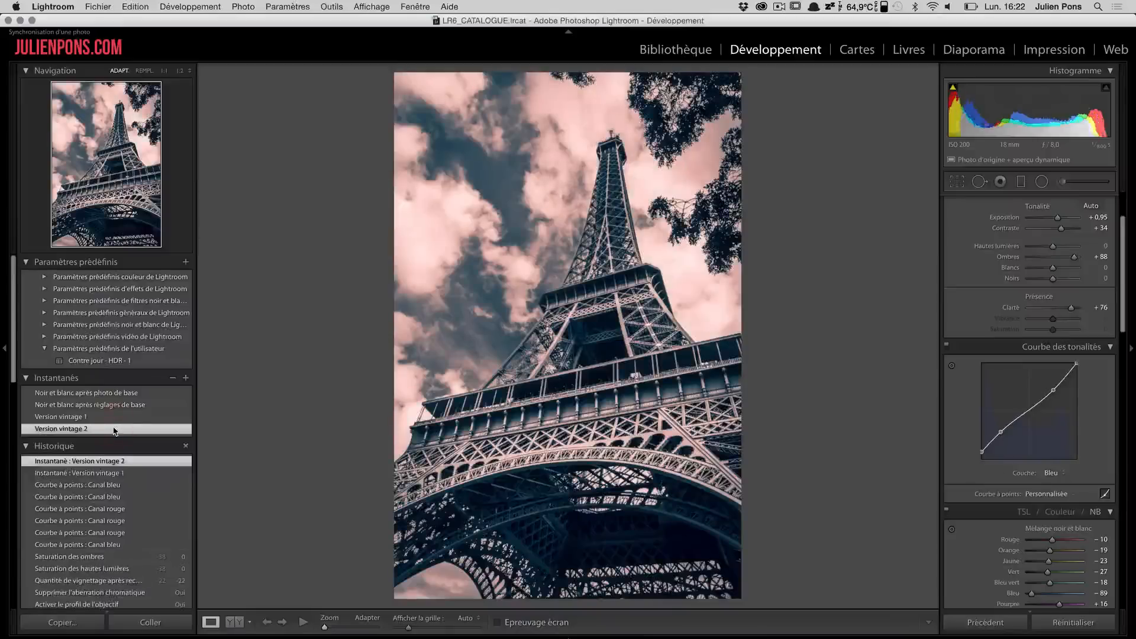
left_click(115, 417)
left_click(116, 428)
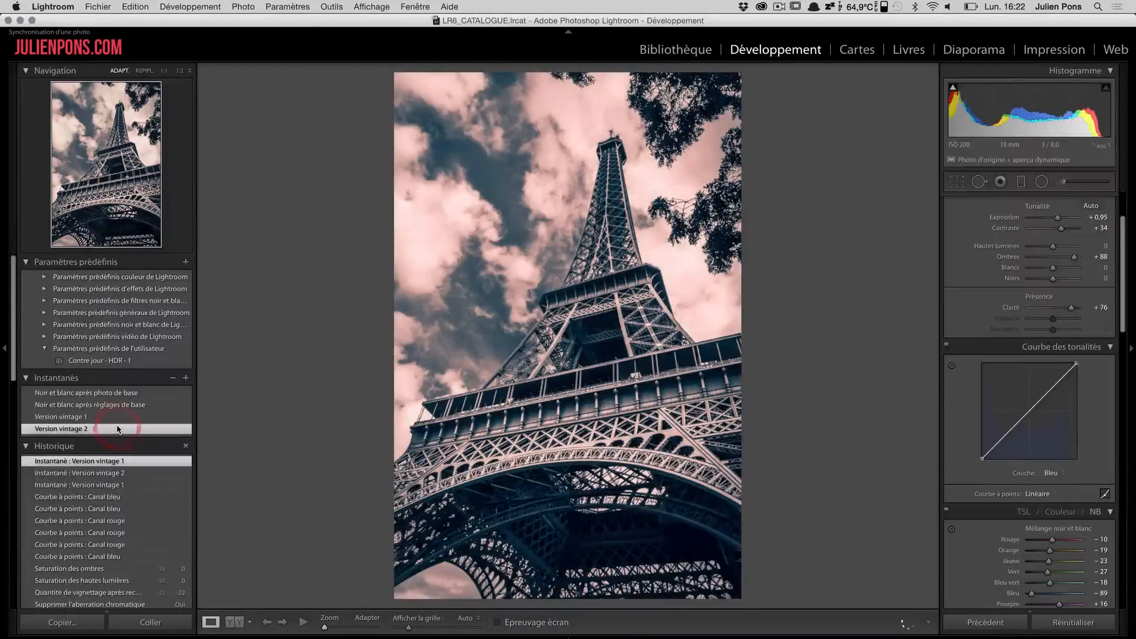
left_click(115, 417)
left_click(117, 428)
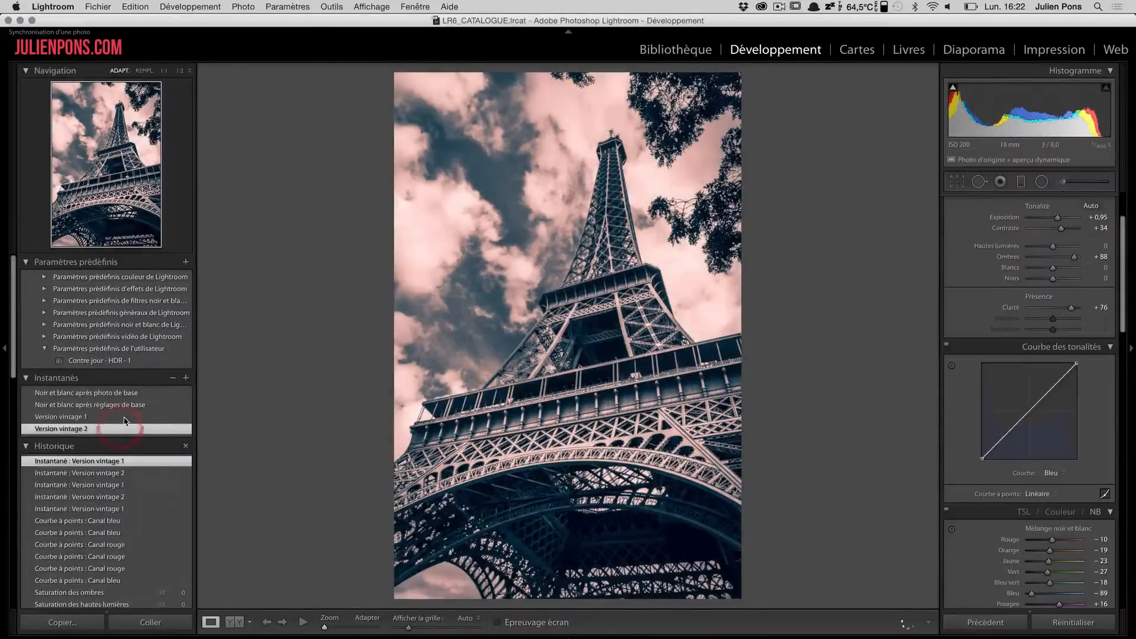
left_click(124, 417)
left_click(126, 405)
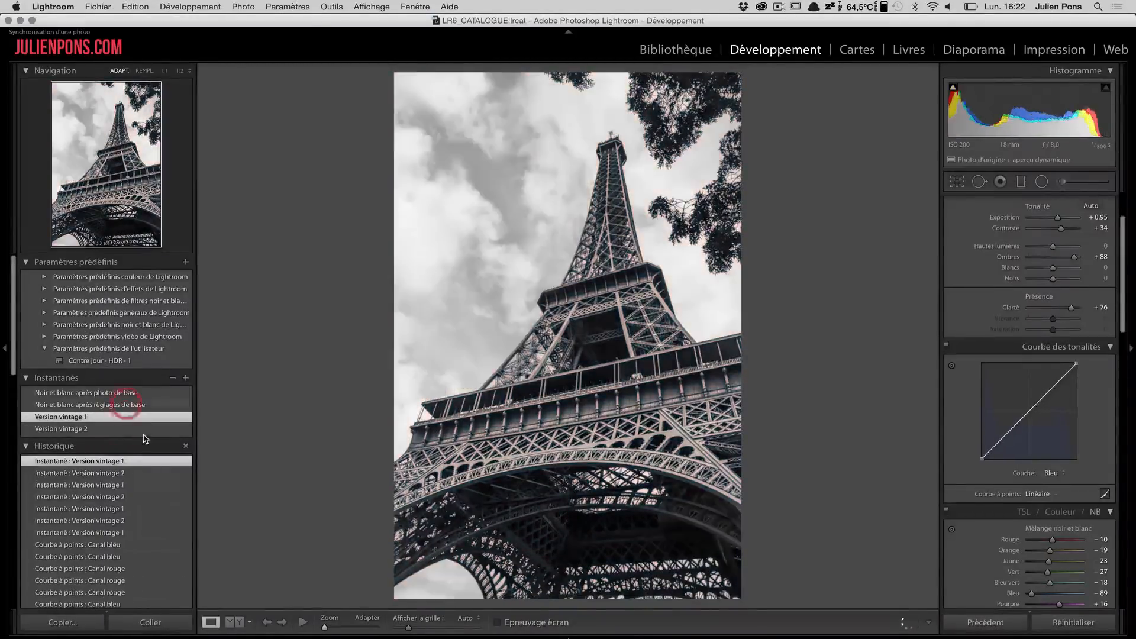
left_click(145, 394)
left_click(130, 405)
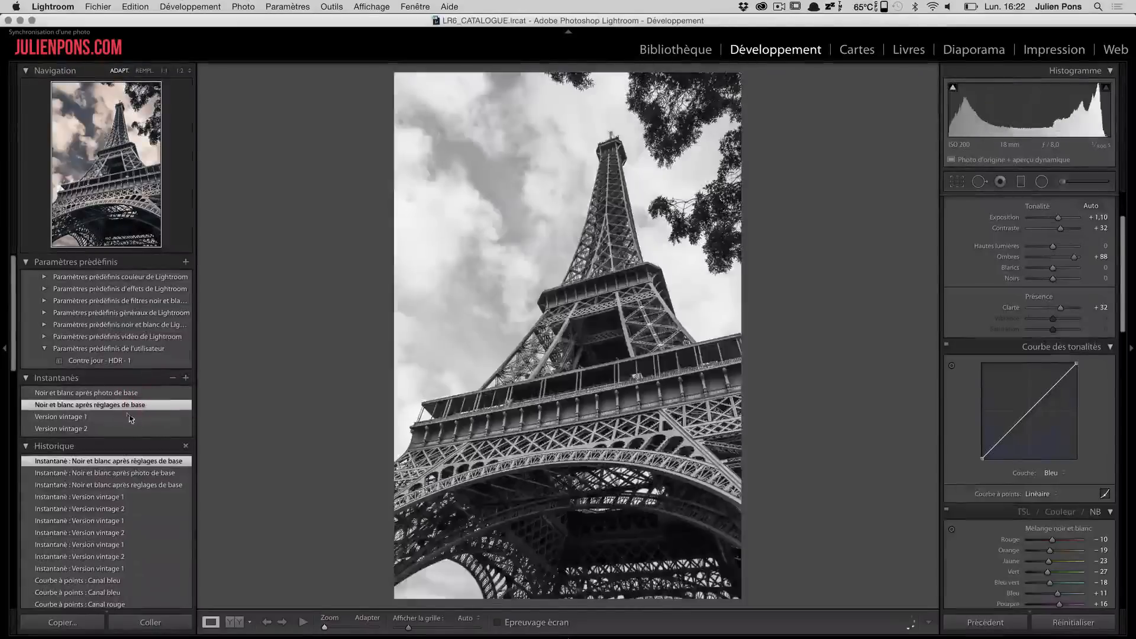
left_click(128, 417)
left_click(175, 429)
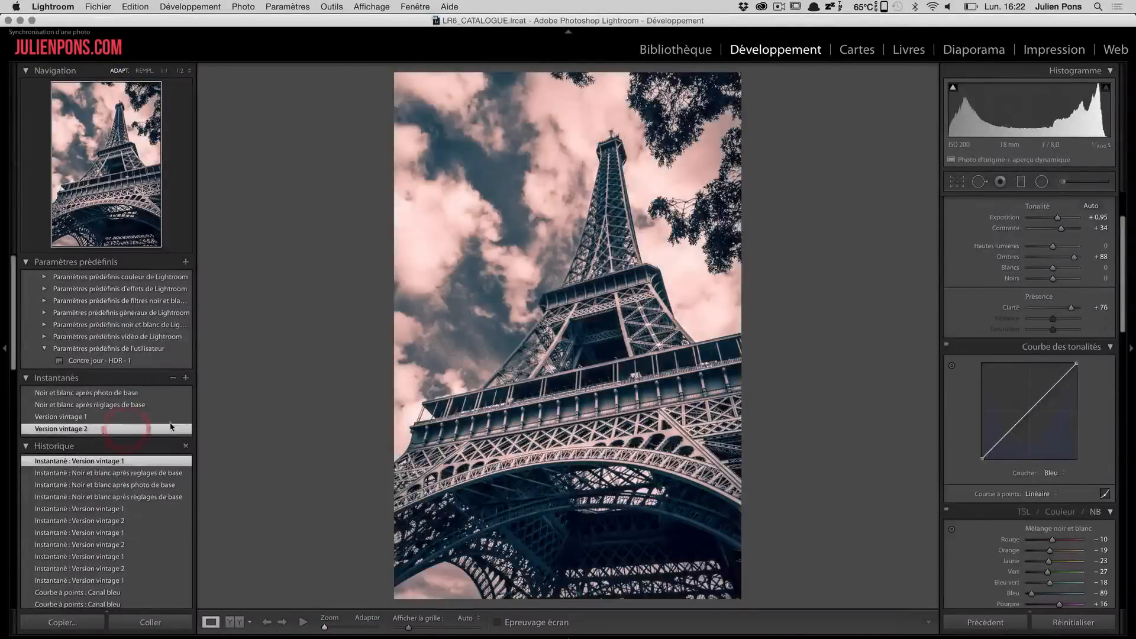
Return to the library grid and create two virtual copies of the Eiffel Tower photo _MG_9600.
key("g")
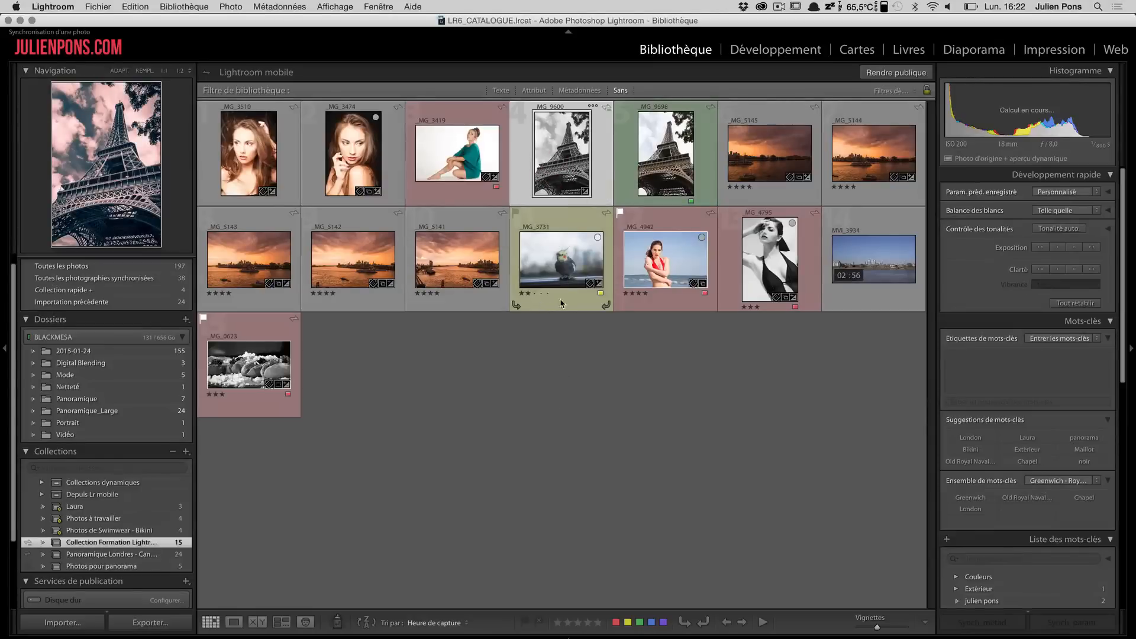
right_click(567, 149)
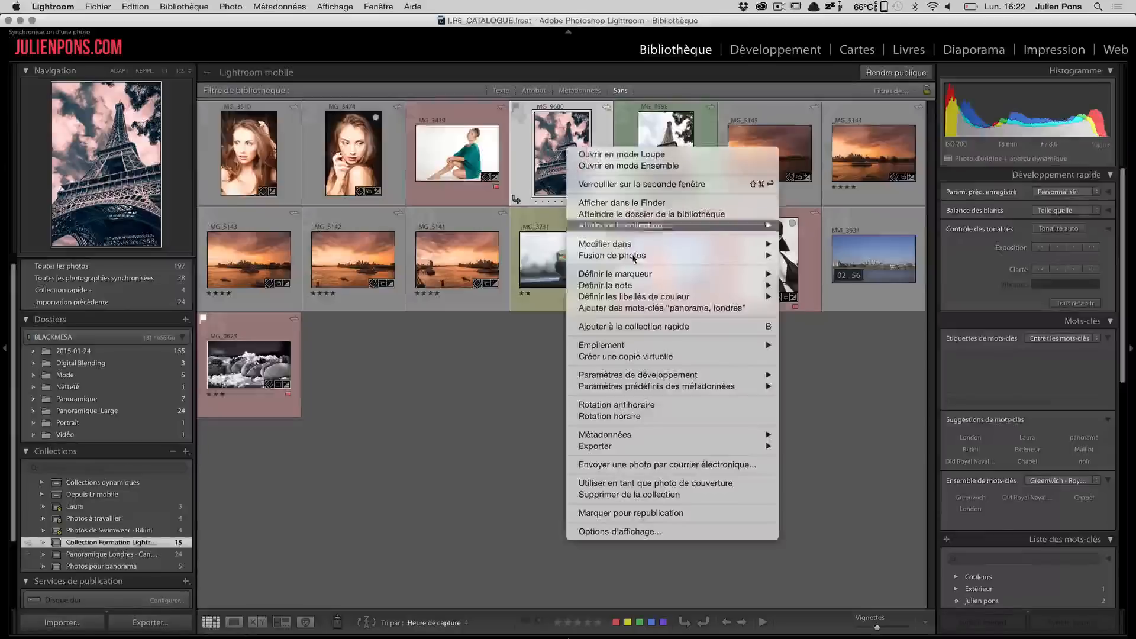
left_click(654, 357)
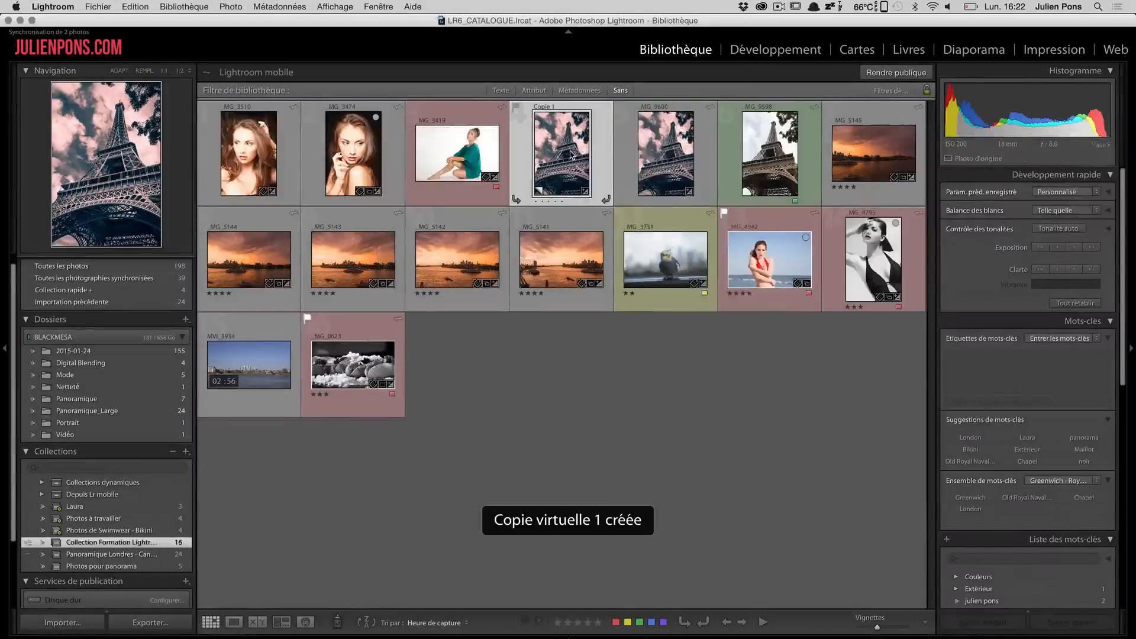
right_click(571, 154)
left_click(630, 359)
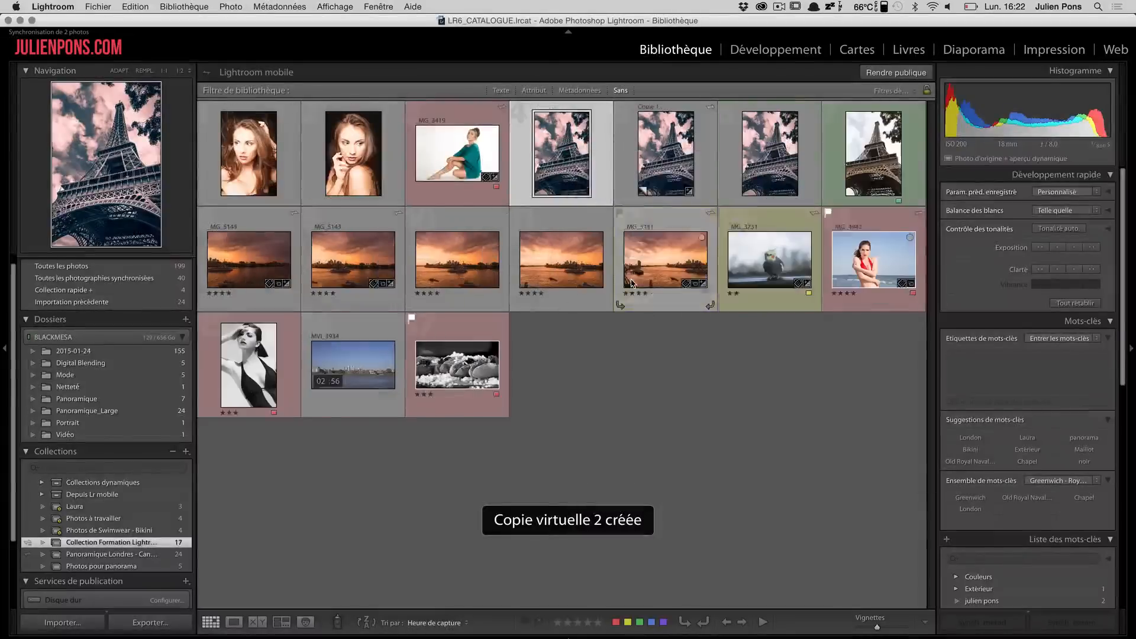
Open virtual copy "Copie 2" for developing and apply the "Noir et blanc après réglages de base" snapshot to it.
left_click(796, 50)
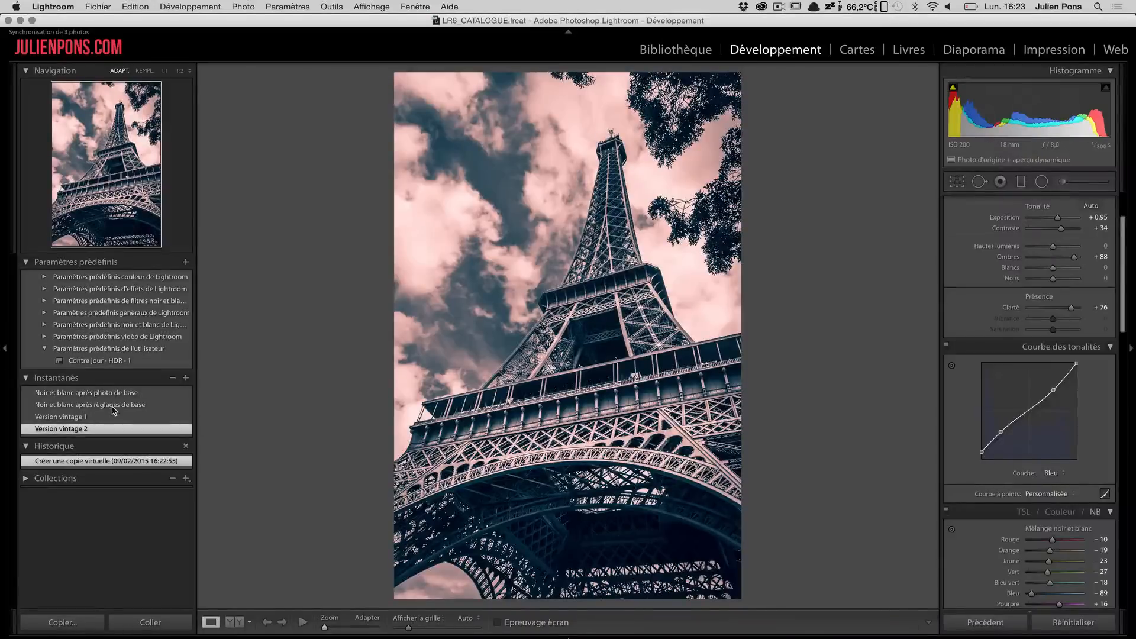
mouse_move(527, 636)
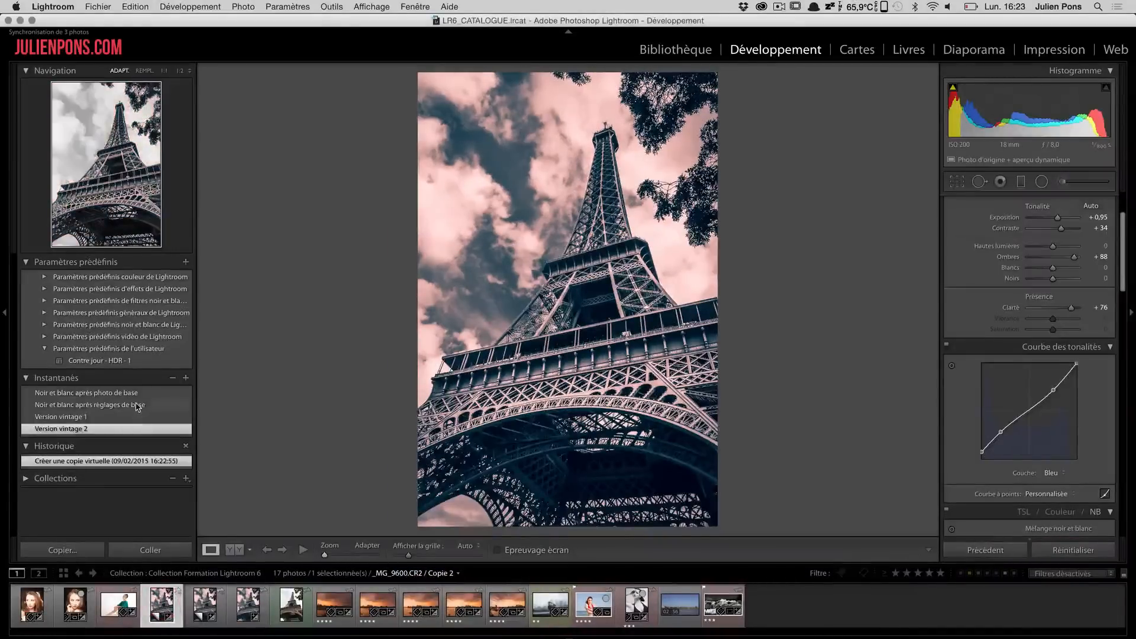
left_click(136, 405)
left_click(205, 606)
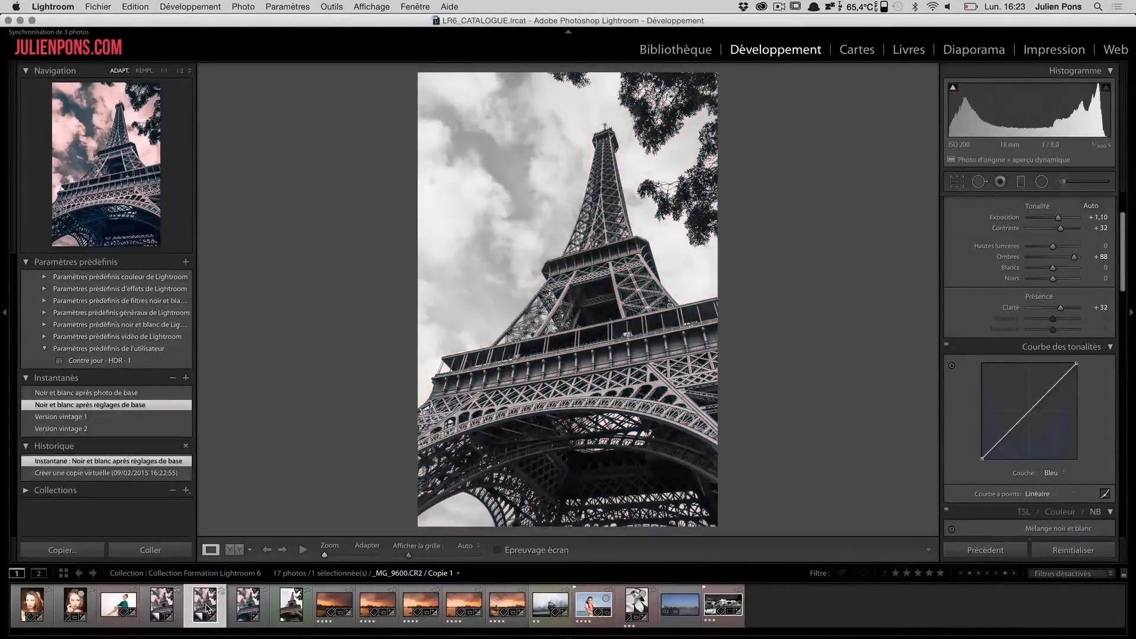
left_click(161, 604)
left_click(151, 406)
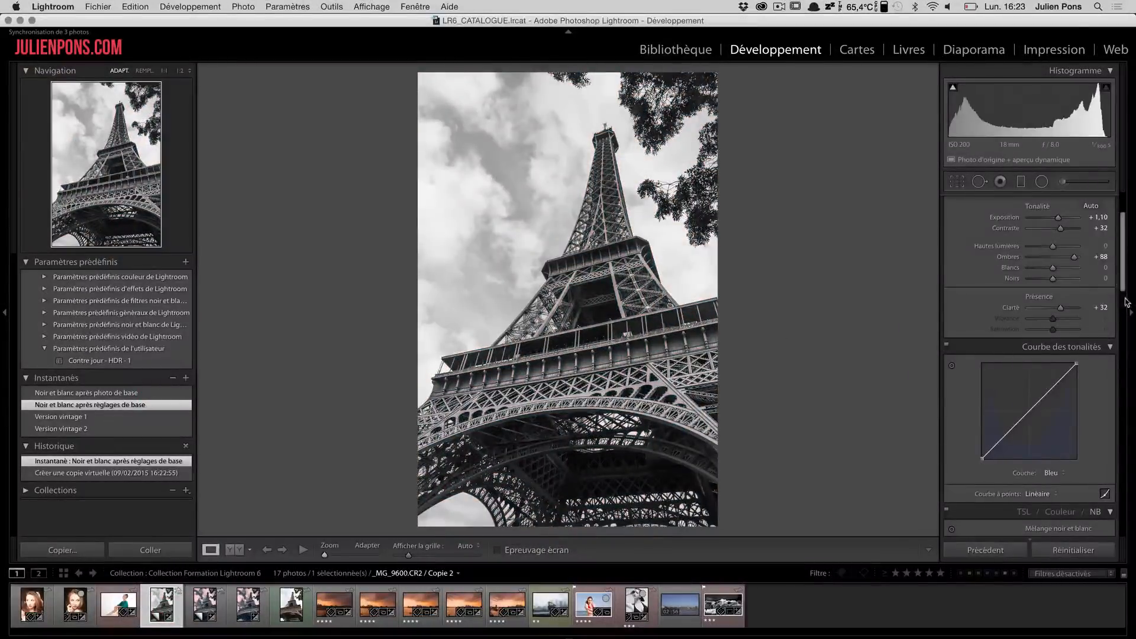
Darken the sky of virtual copy "Copie 2" by setting Bleu in the black-and-white mix to -88.
left_click_drag(1123, 293, 1031, 345)
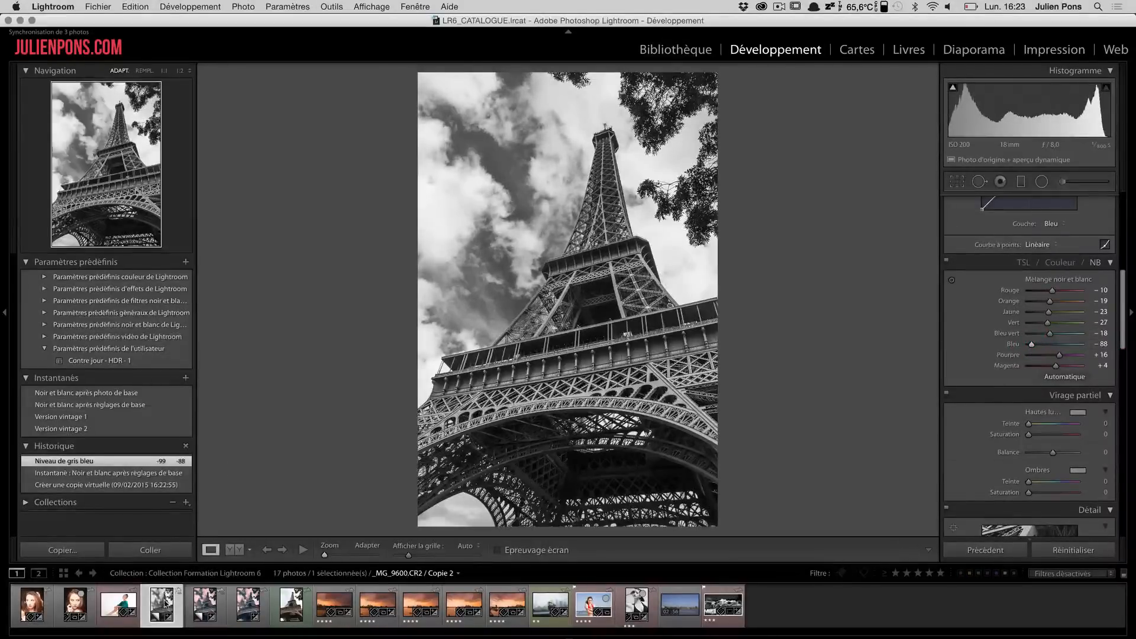
Apply the "Version vintage 1" snapshot to virtual copy "Copie 1" and the "Version vintage 2" snapshot to the original _MG_9600.
left_click(201, 598)
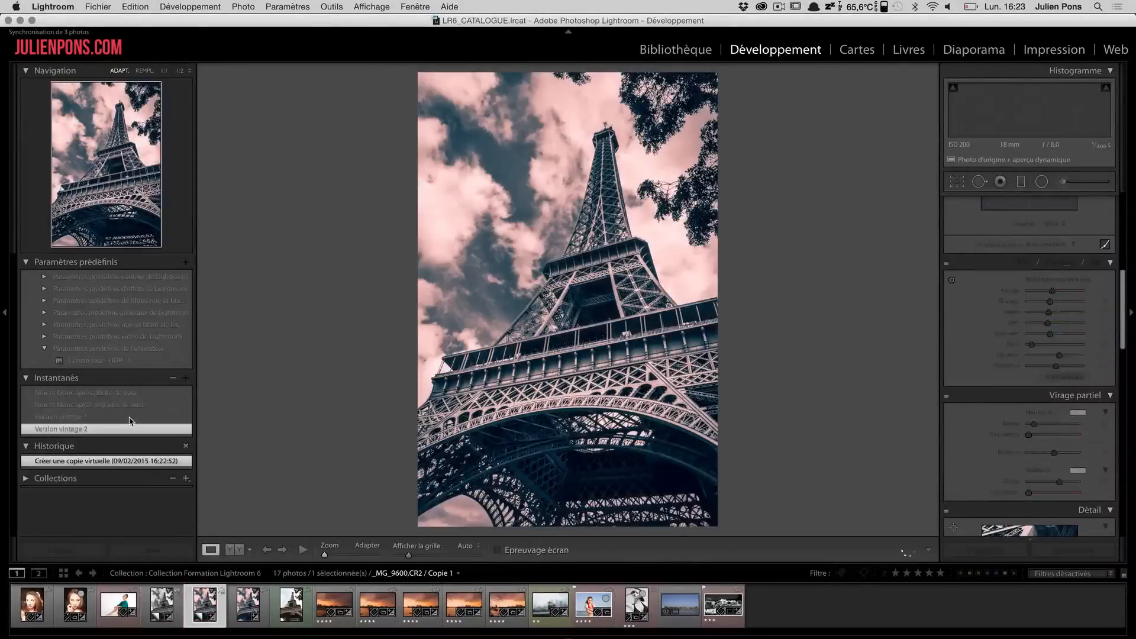
left_click(134, 416)
left_click(248, 602)
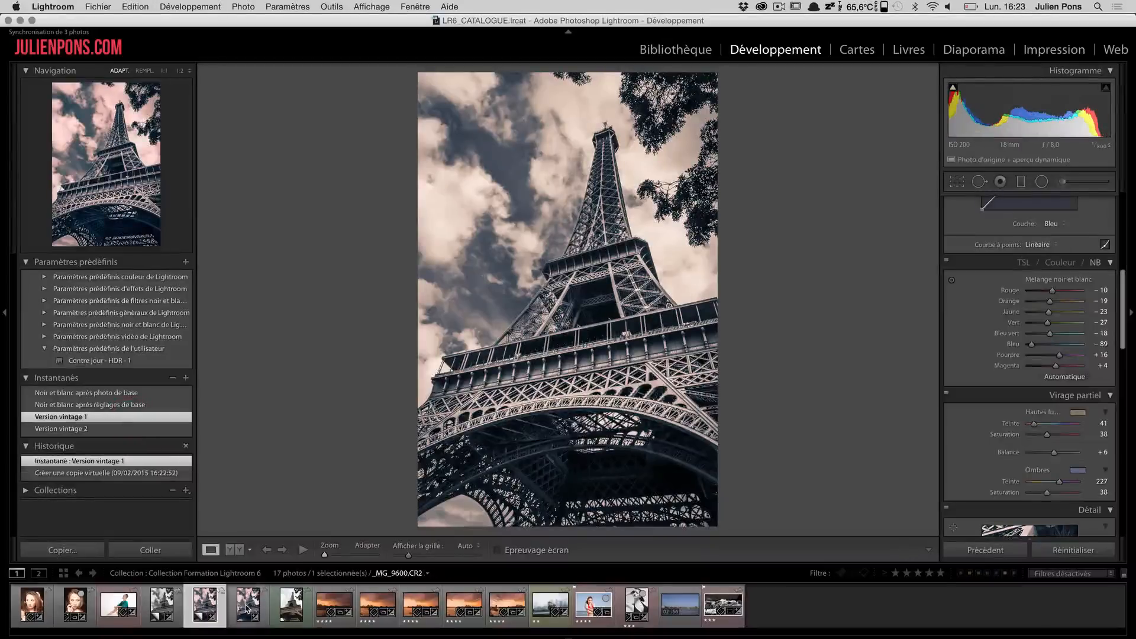
left_click(87, 429)
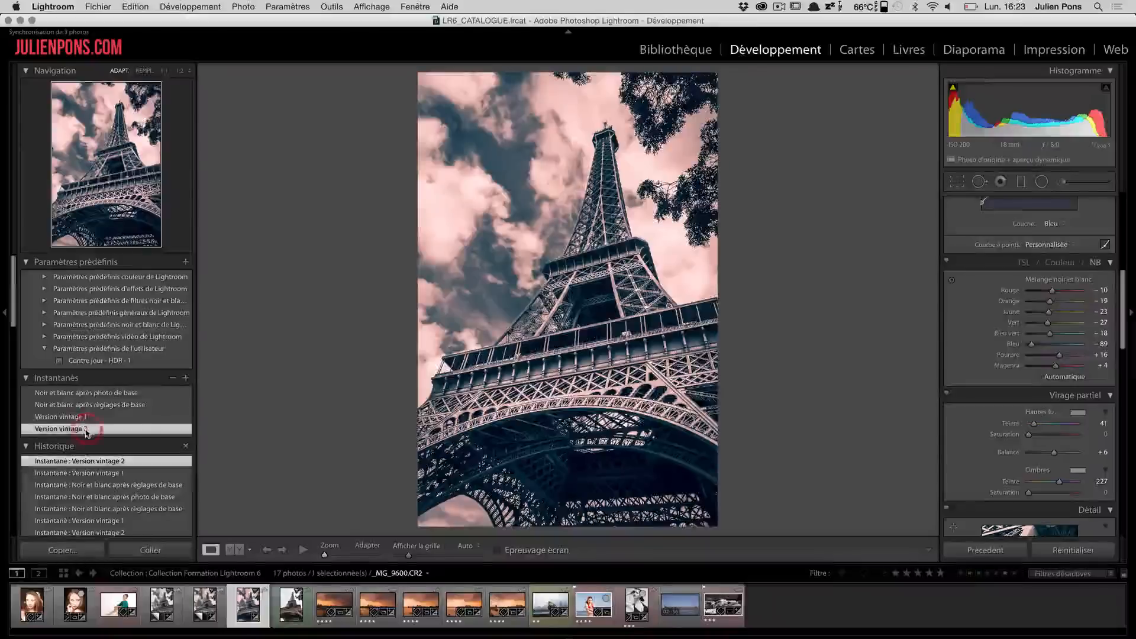
Select Copie 2, Copie 1 and the original _MG_9600 in the library grid and compare them in Survey view with the side panels hidden.
key("g")
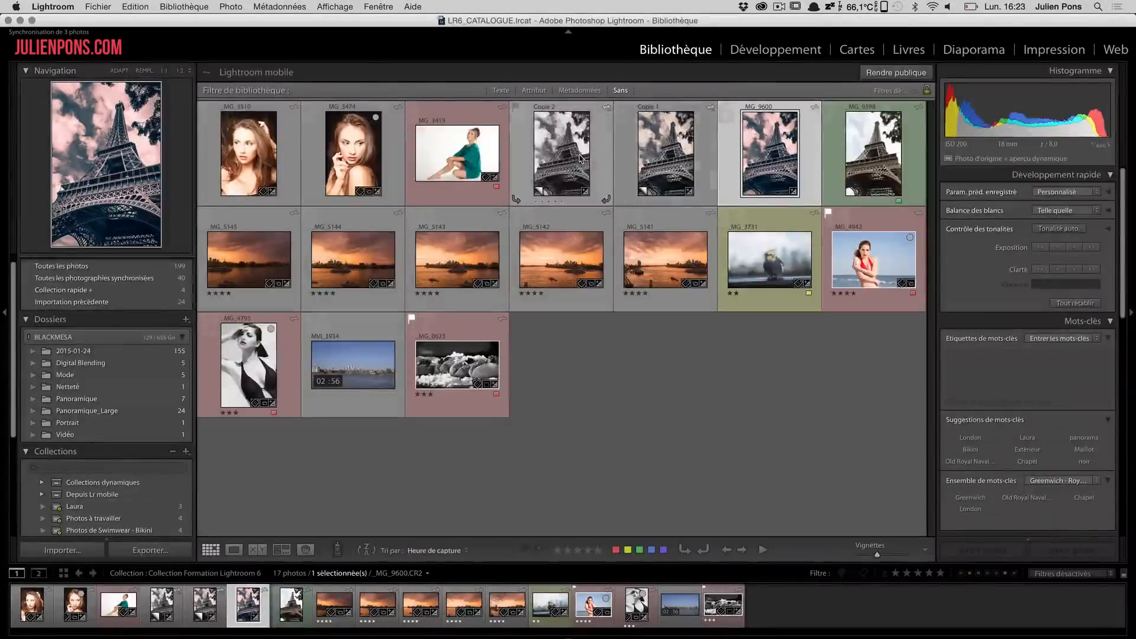
left_click(582, 159, "shift")
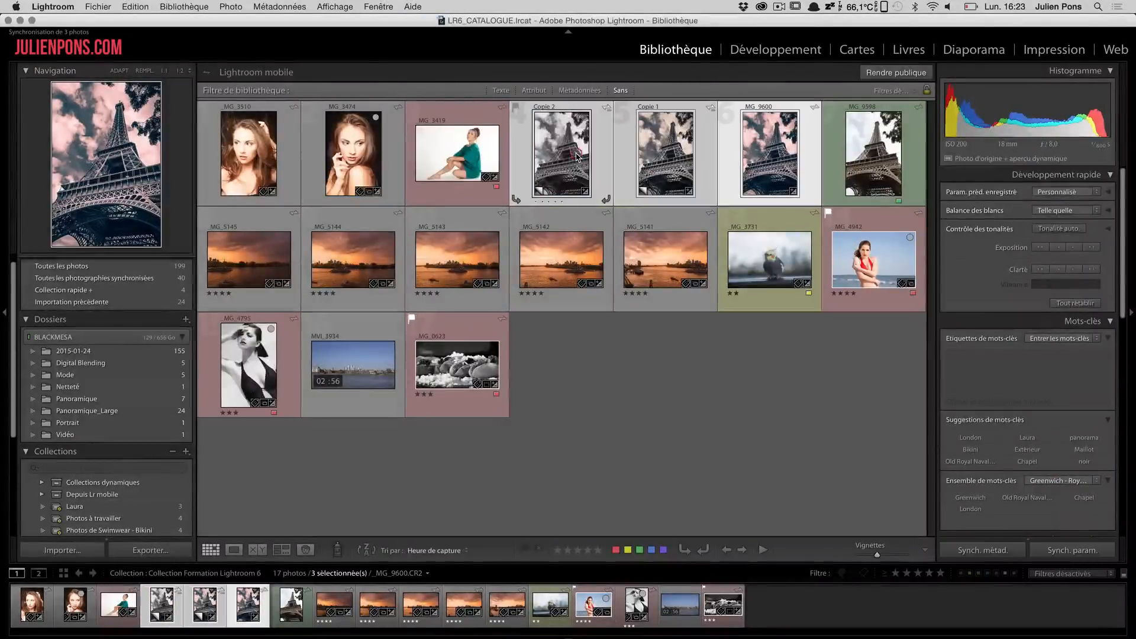
left_click(276, 550)
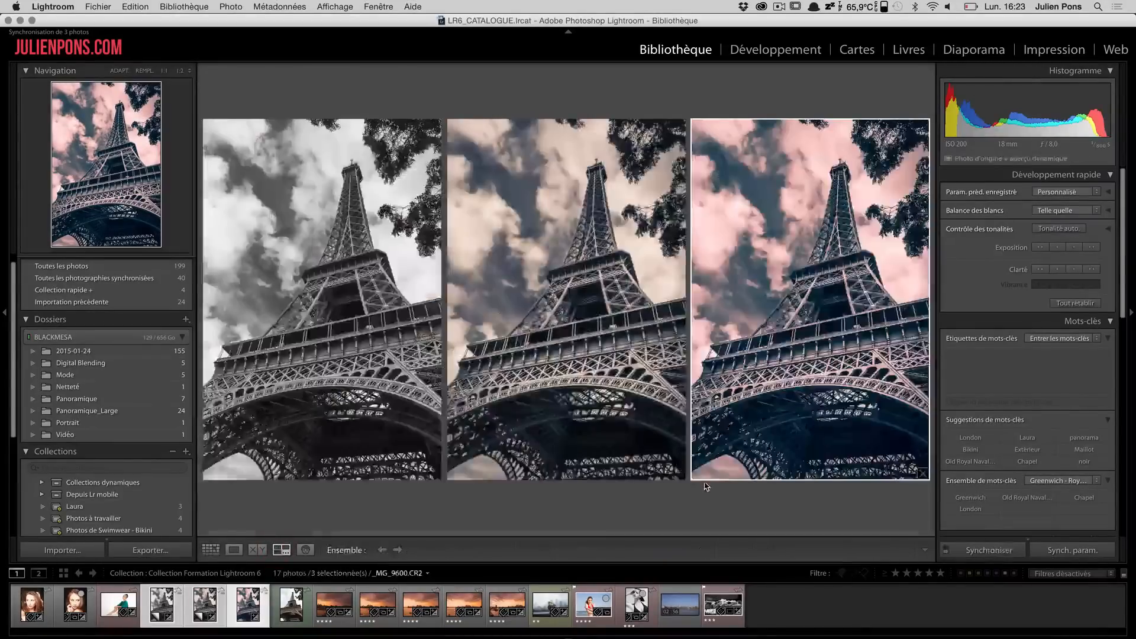
key("Tab")
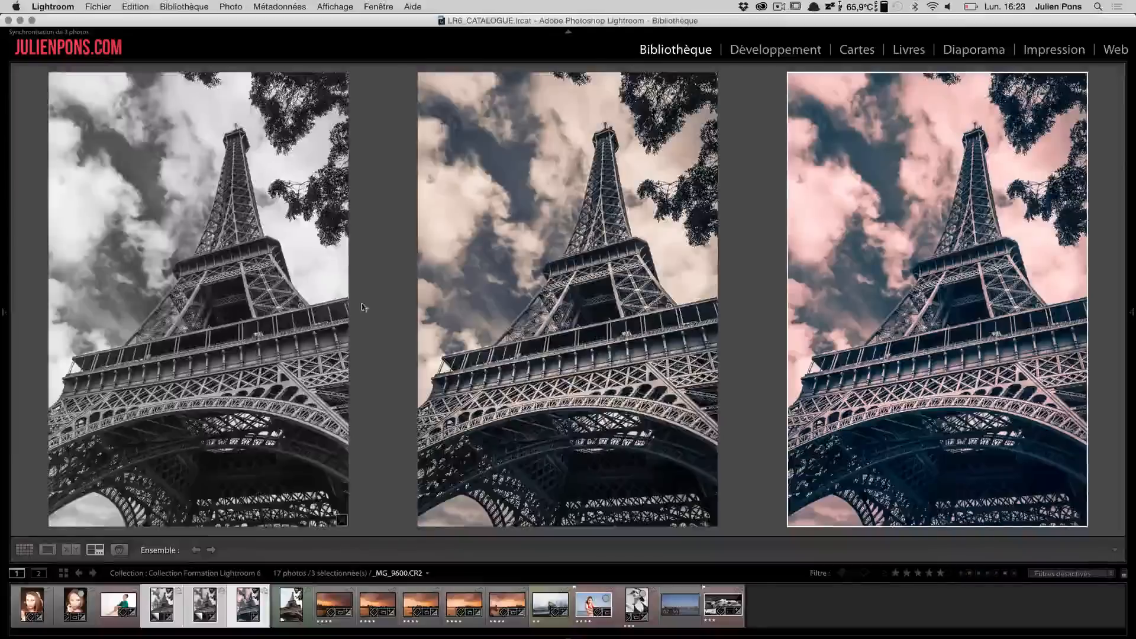